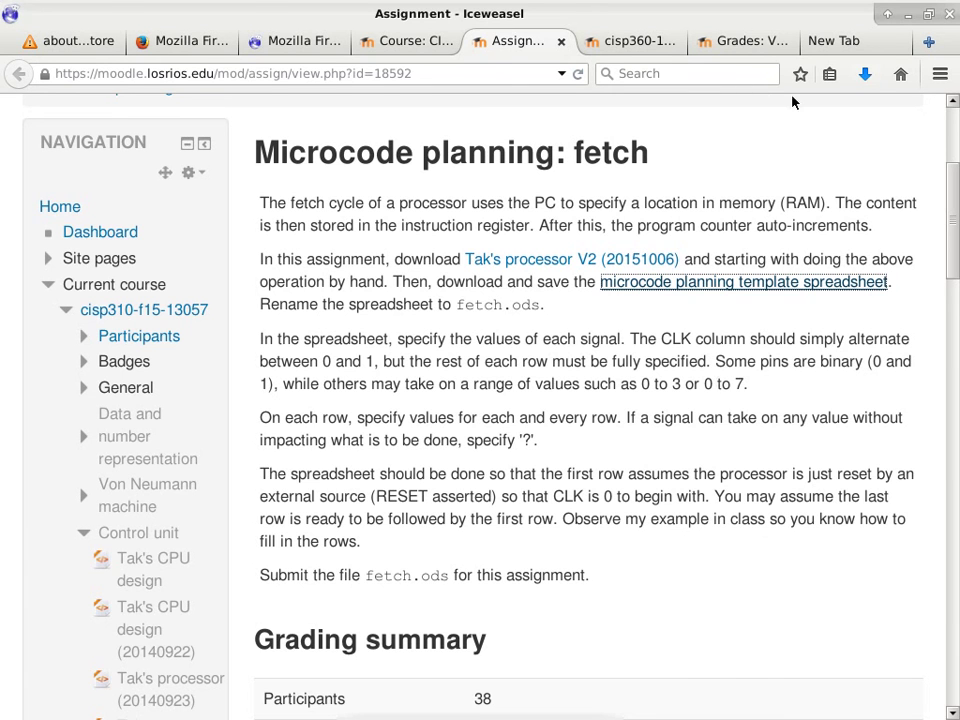
# - Download the microcode planning template spreadsheet linked in the assignment, saving the file to disk
pyautogui.hotkey('ctrl', 's')
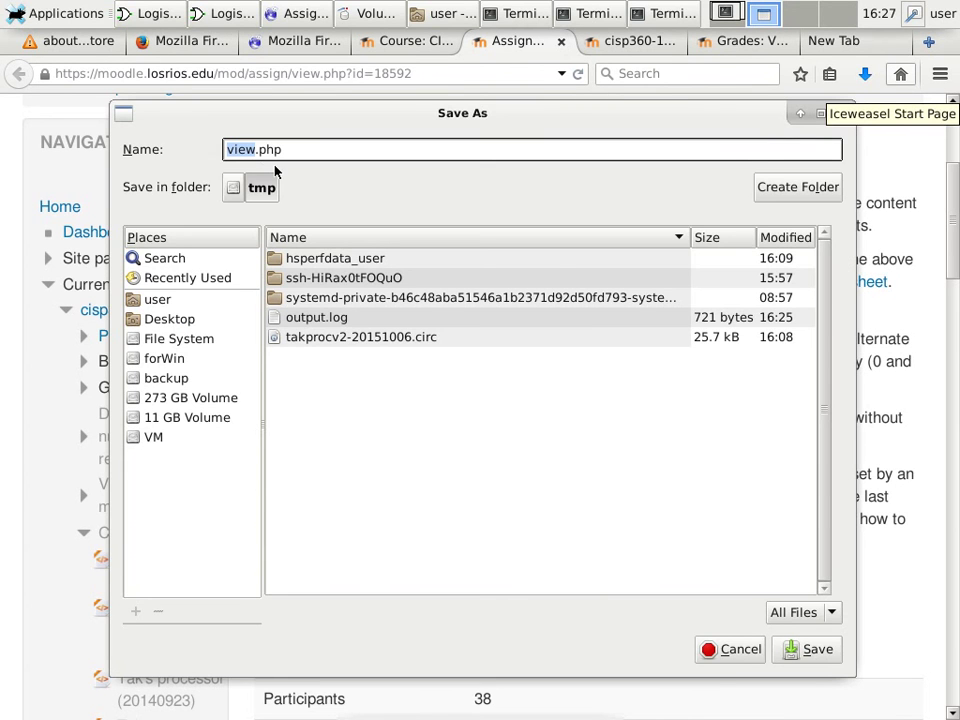
pyautogui.click(741, 650)
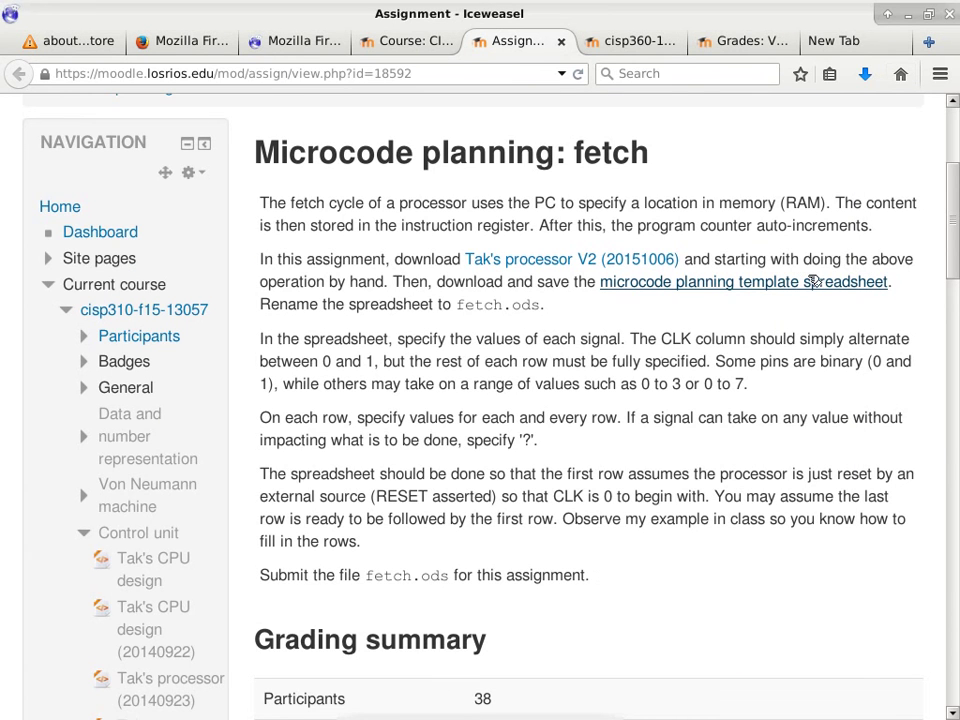
pyautogui.rightClick(817, 285)
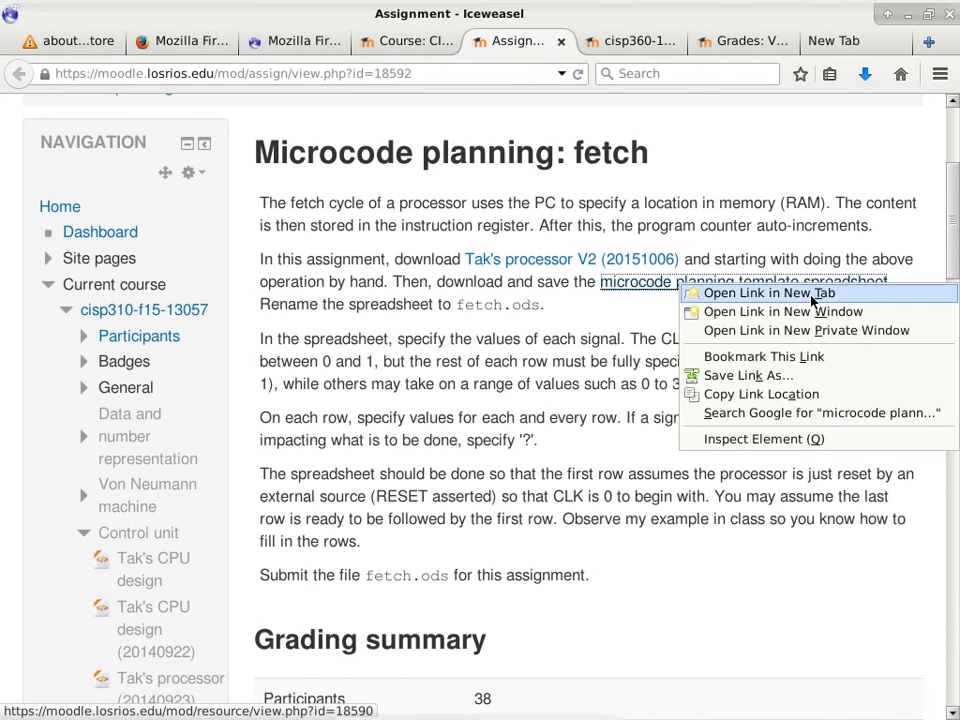
pyautogui.click(814, 294)
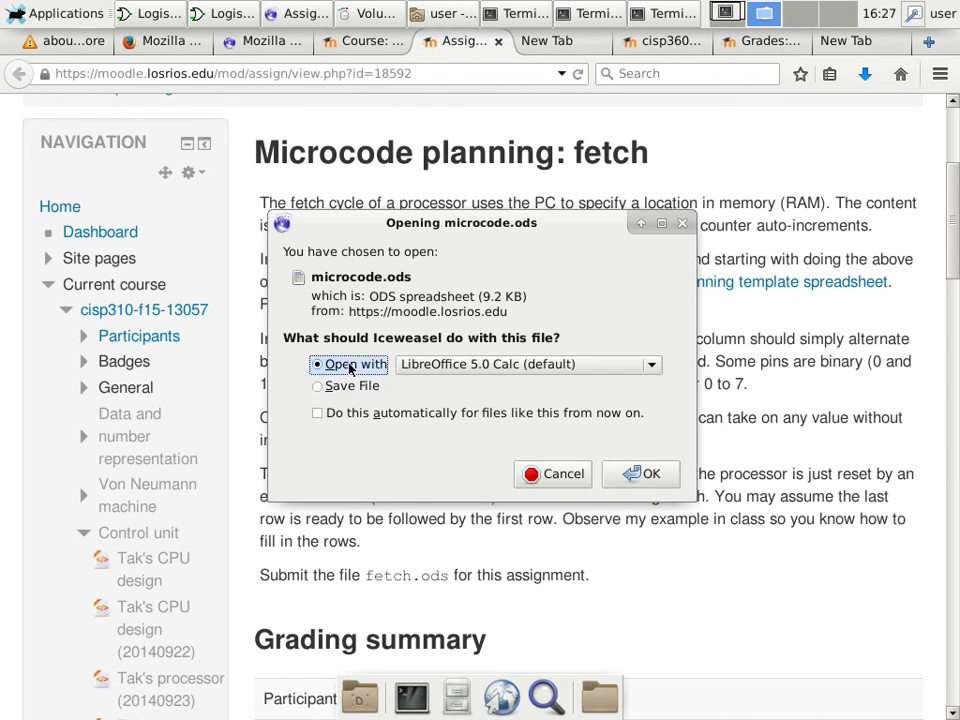
pyautogui.click(384, 387)
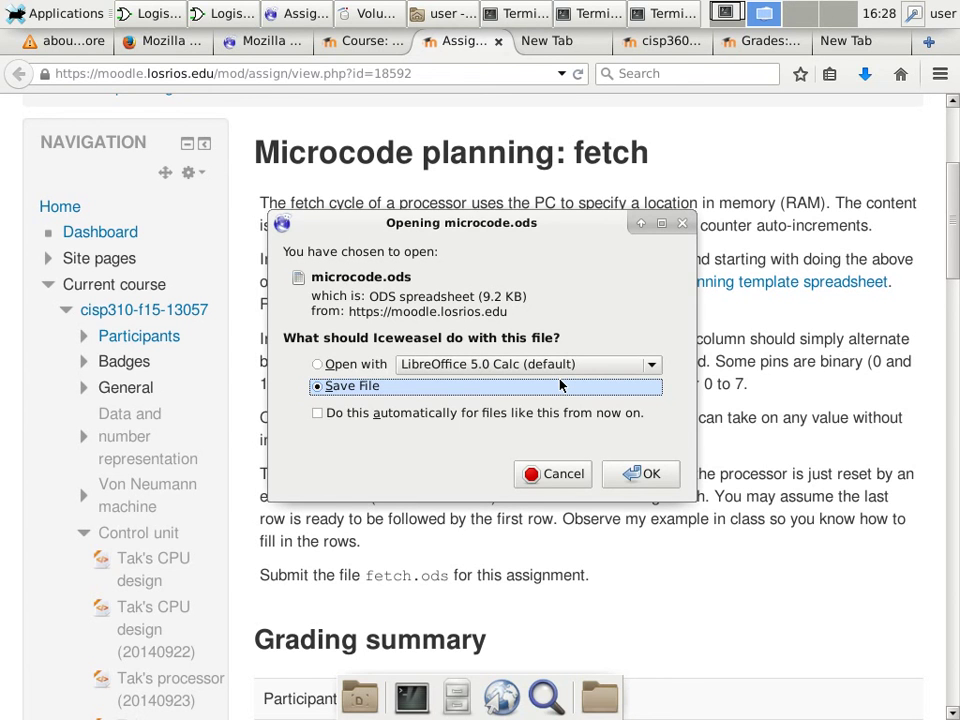
pyautogui.click(628, 472)
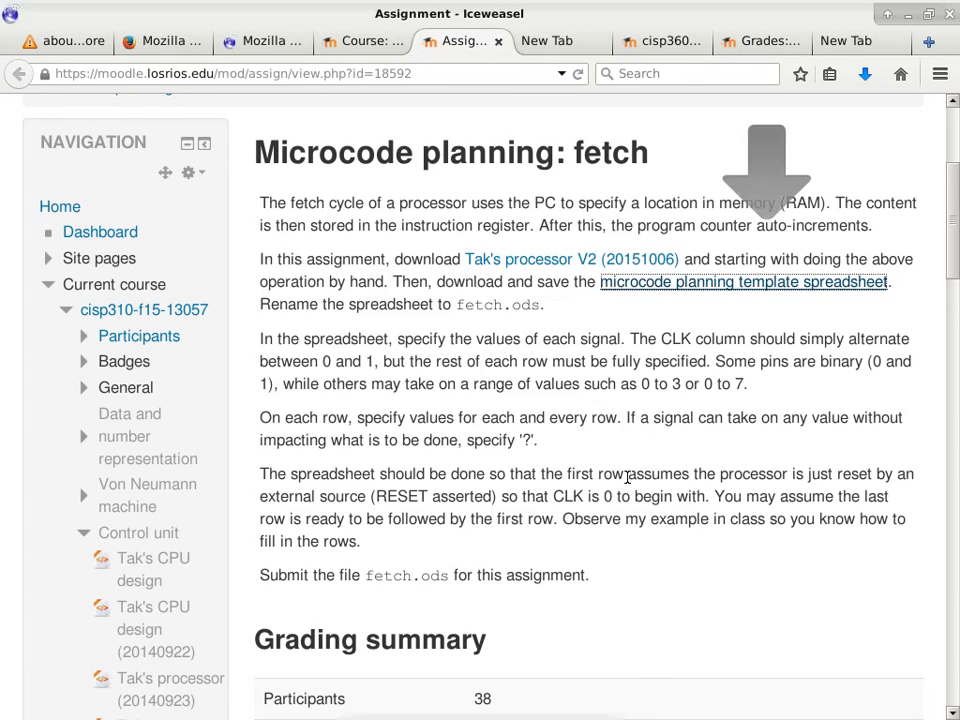
# - Open the downloaded microcode.ods spreadsheet in LibreOffice Calc at a readable size
pyautogui.click(862, 76)
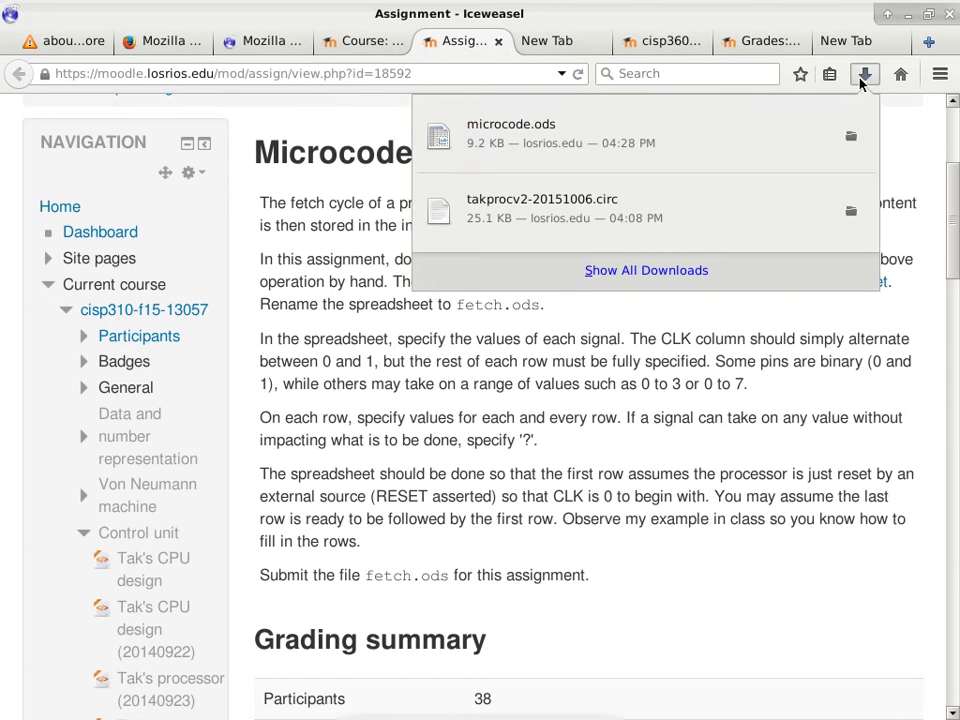
pyautogui.click(588, 143)
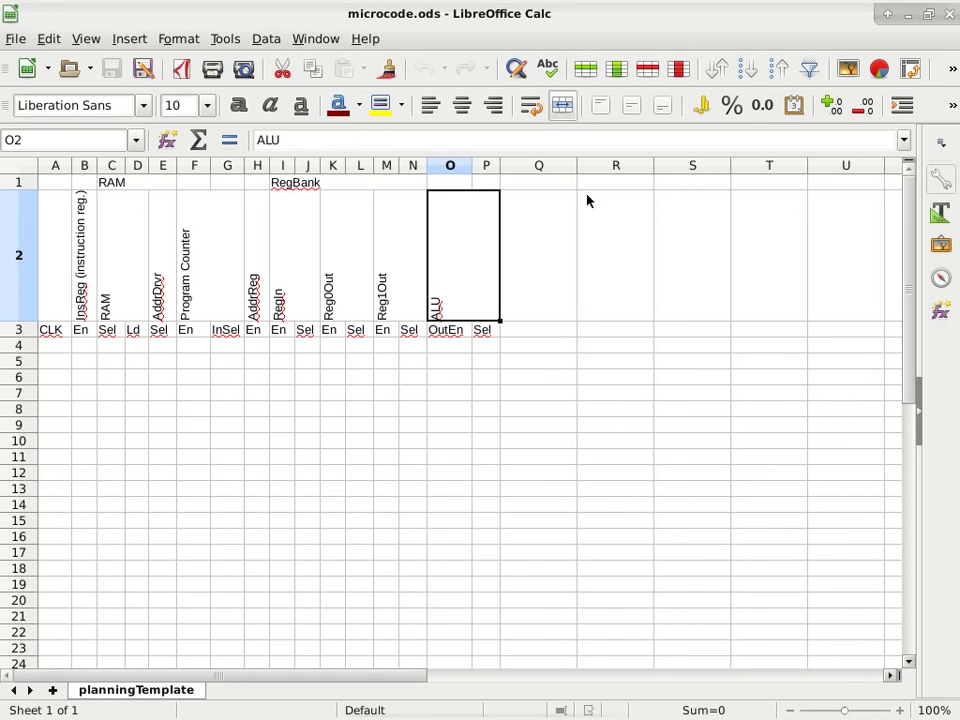
pyautogui.click(900, 710)
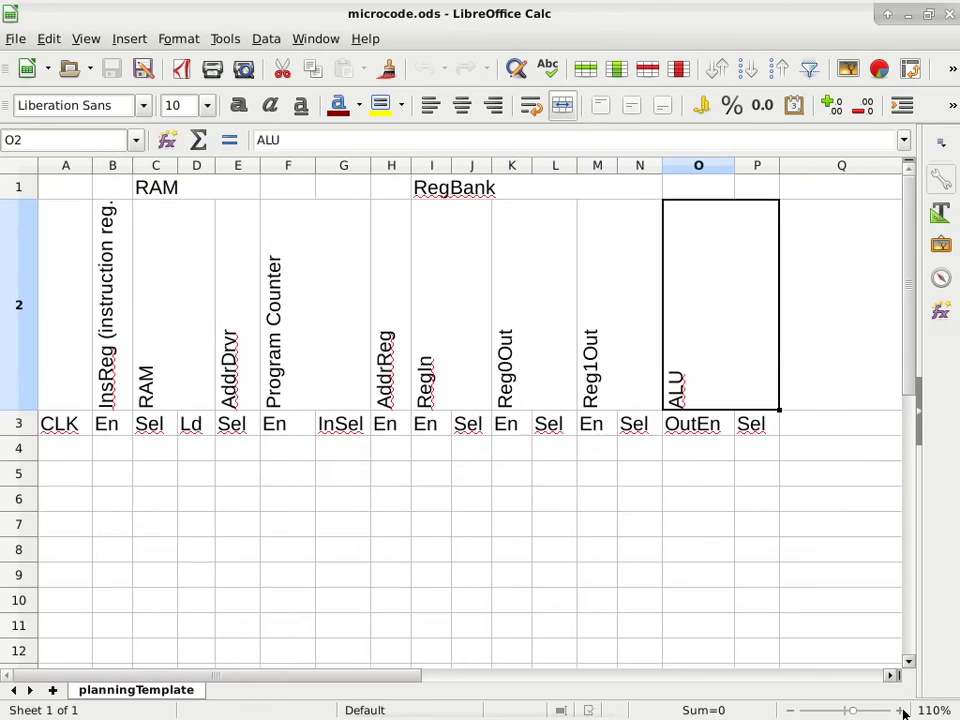
pyautogui.click(902, 710)
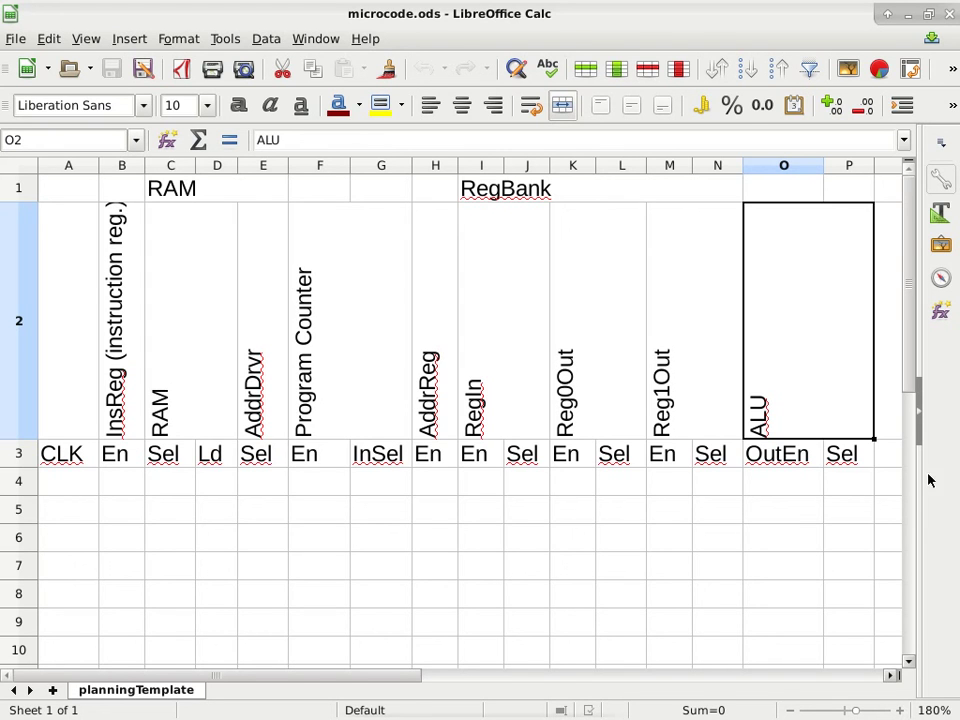
# - Examine the template's signal headings in row 3, from the RAM select and program counter InSel through the register bank to the ALU select
pyautogui.click(160, 452)
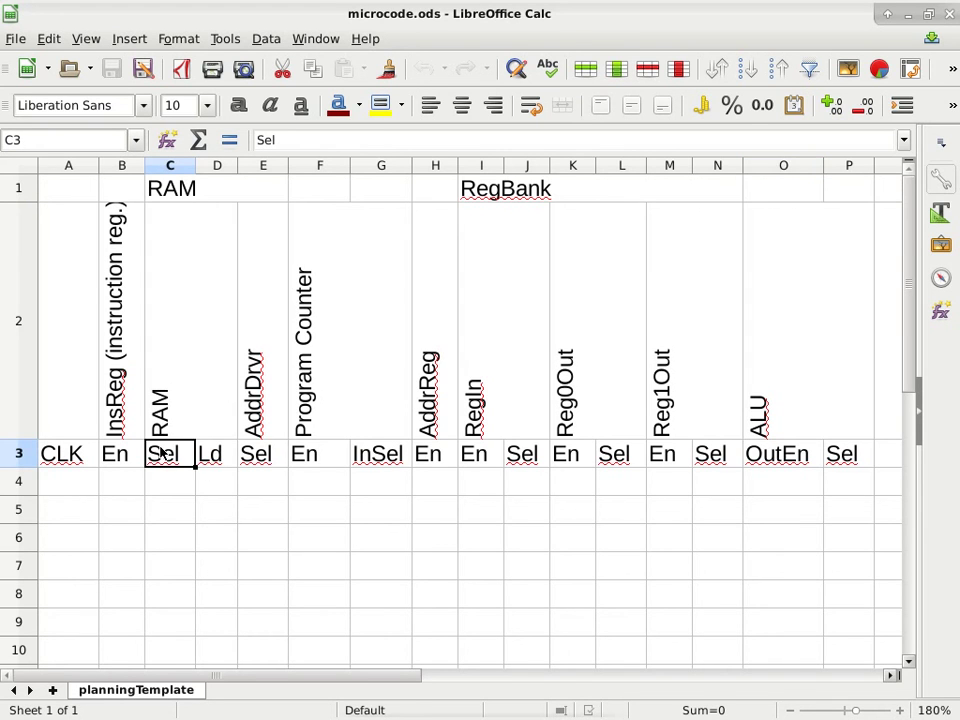
pyautogui.click(358, 455)
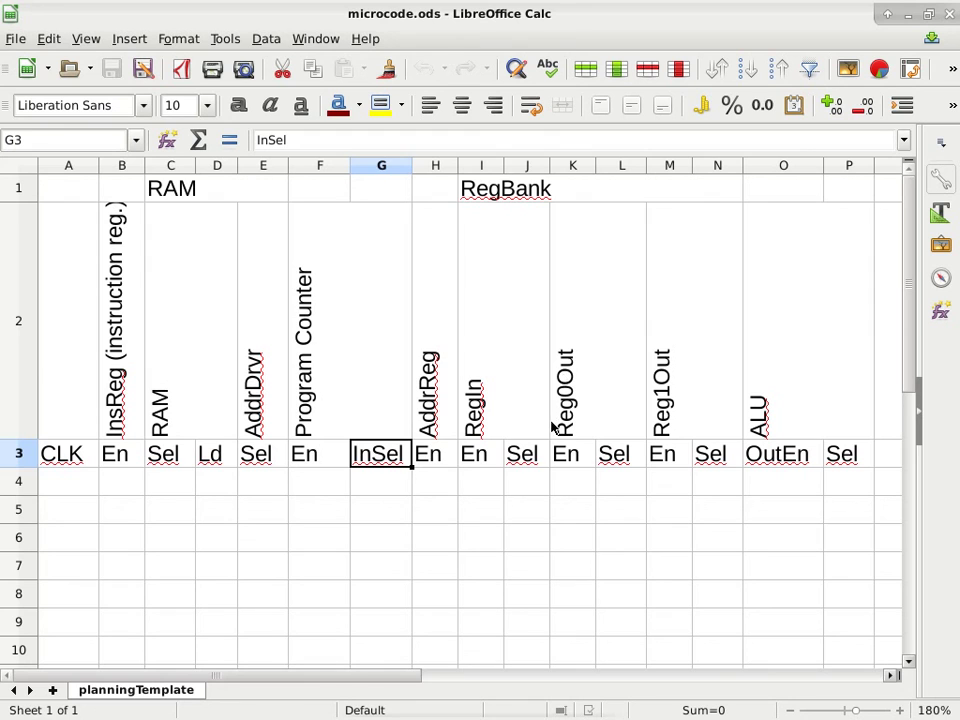
pyautogui.click(533, 459)
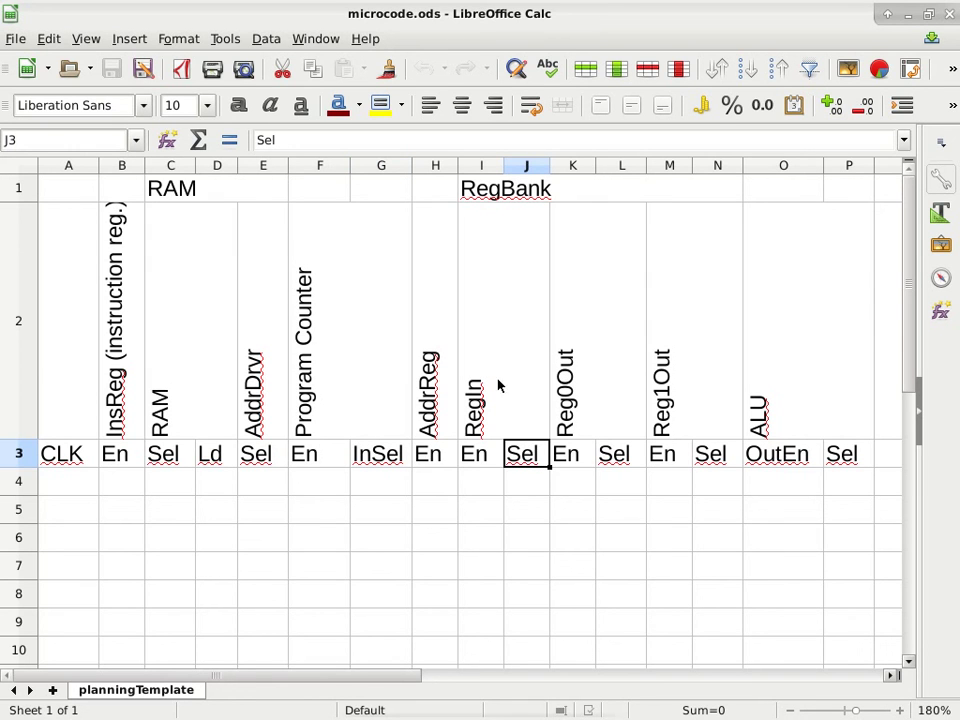
pyautogui.click(489, 408)
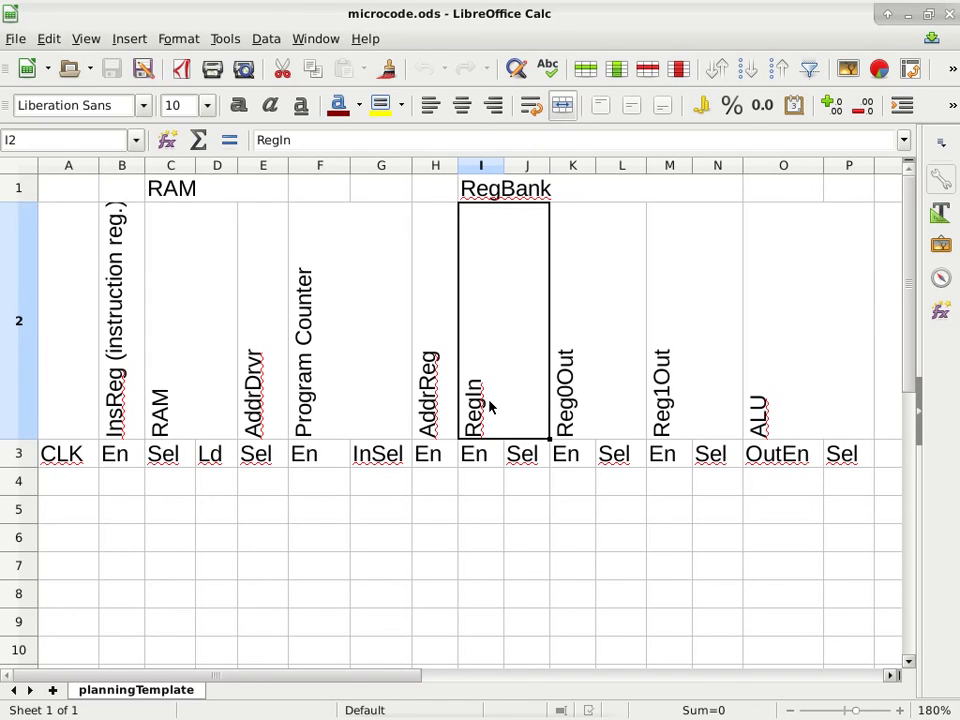
pyautogui.click(529, 461)
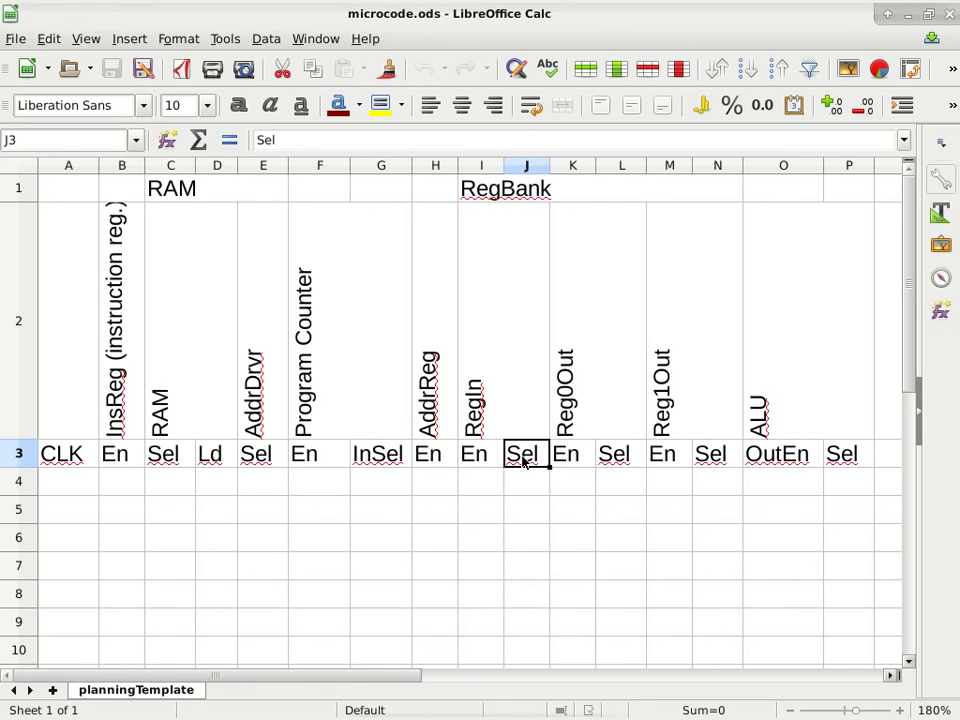
pyautogui.click(614, 461)
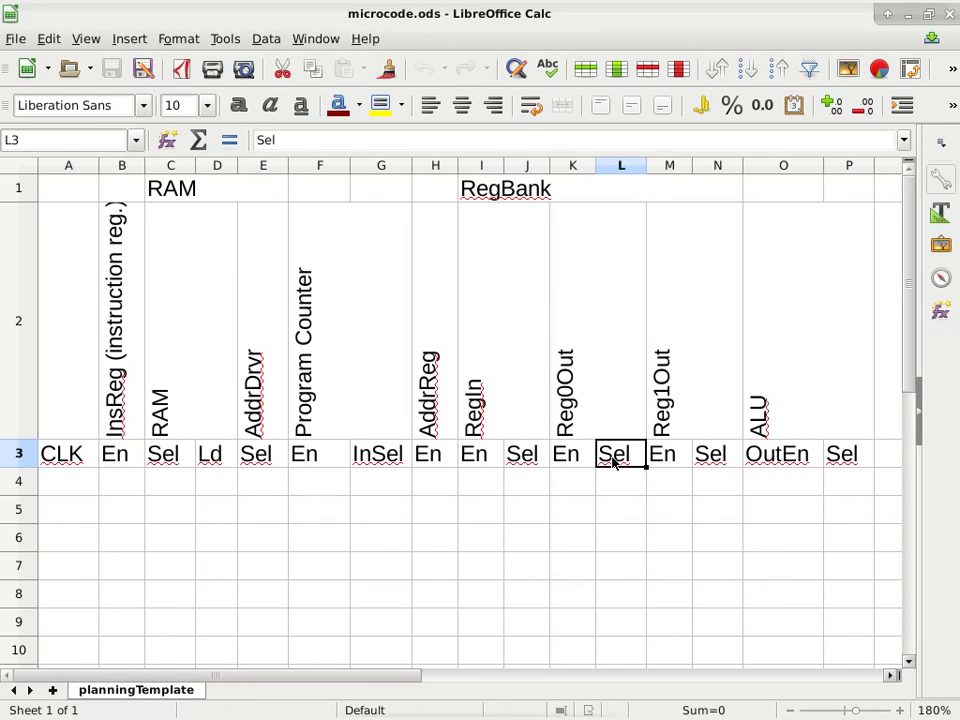
pyautogui.click(708, 461)
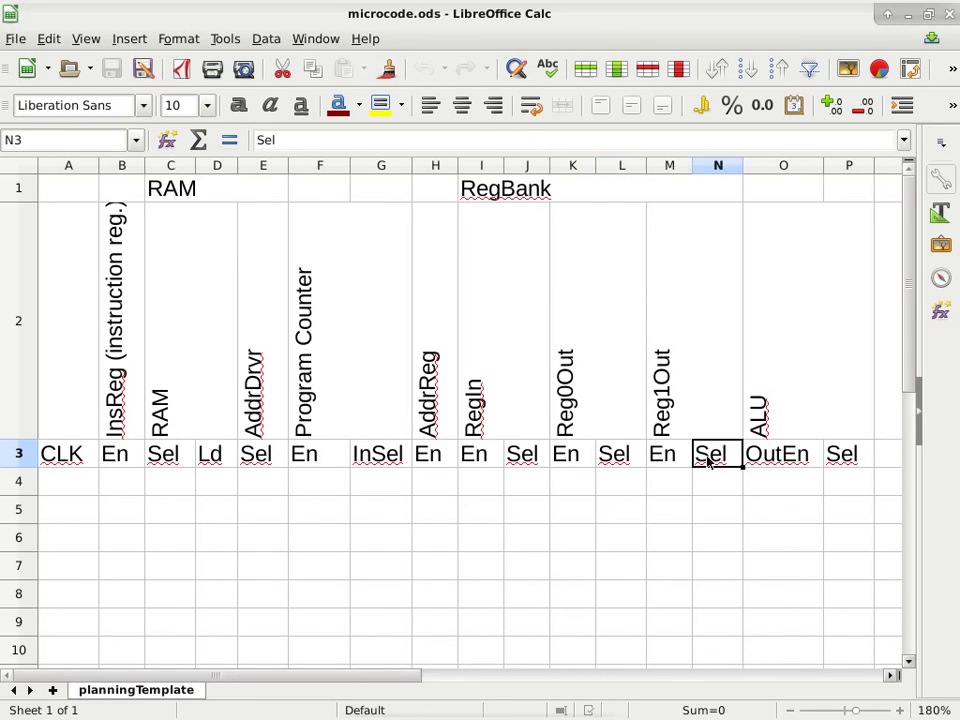
pyautogui.click(857, 459)
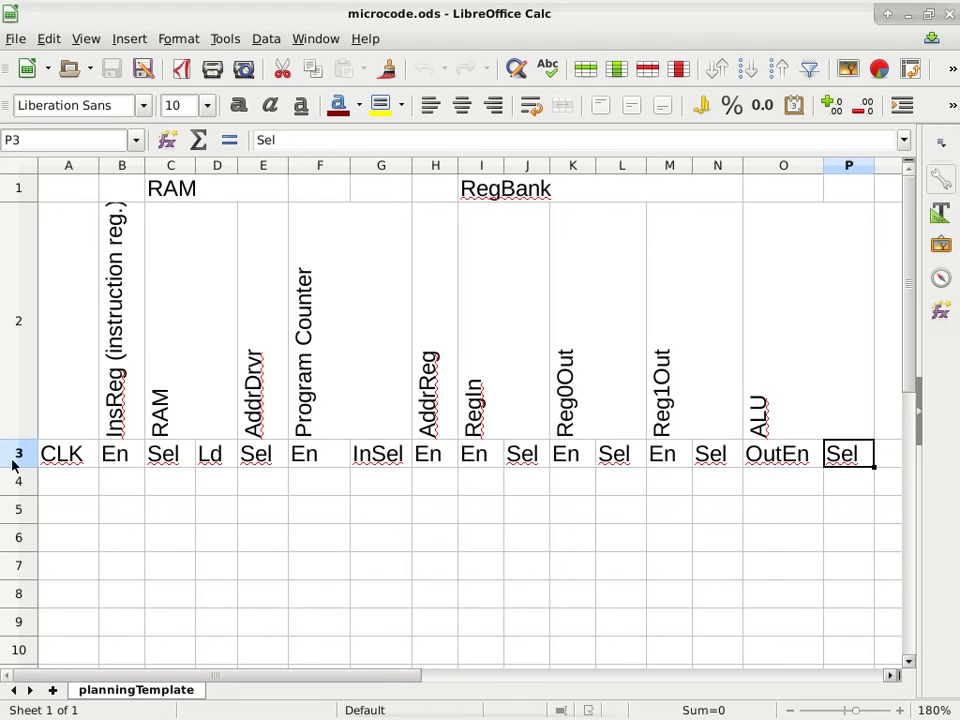
# - Fill the CLK column from A4 to A9 with alternating values 0 and 1, starting with 0
pyautogui.click(78, 483)
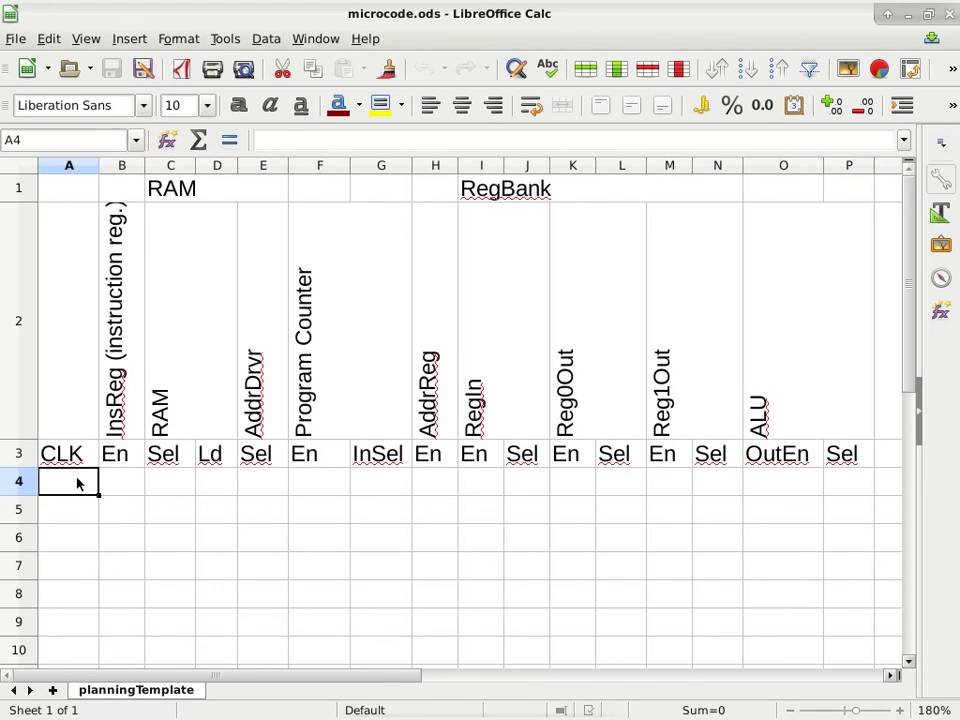
pyautogui.write('0')
pyautogui.press('Return')
pyautogui.write('1')
pyautogui.press('Return')
pyautogui.write('2')
pyautogui.press('Up')
pyautogui.press('Down')
pyautogui.write('-')
pyautogui.press('BackSpace')
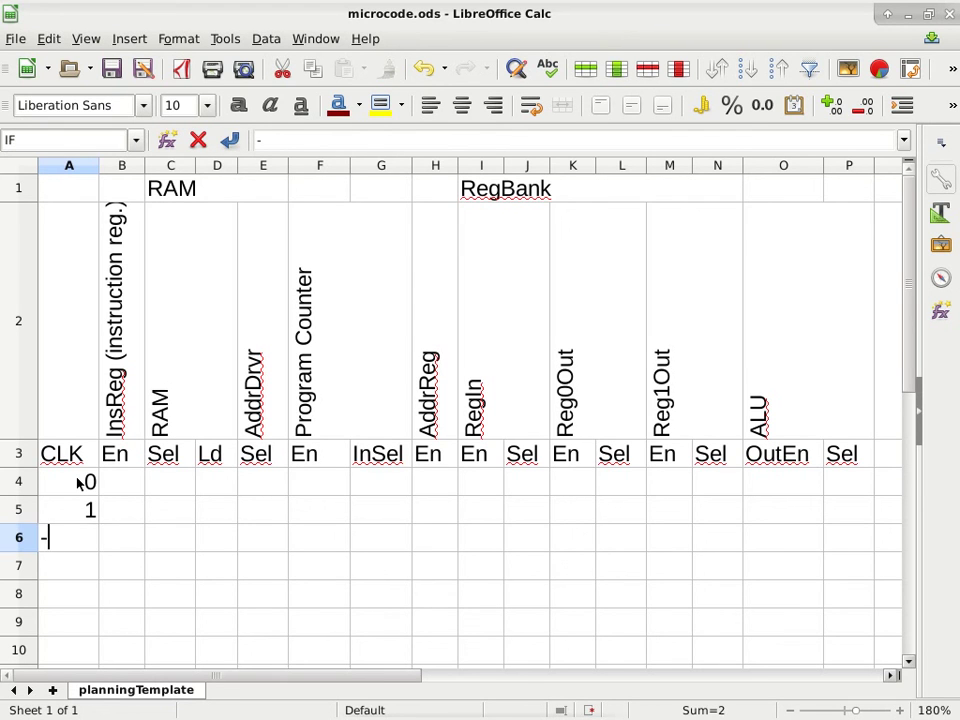
pyautogui.write('0')
pyautogui.press('Return')
pyautogui.write('1')
pyautogui.press('Return')
pyautogui.press('Up')
pyautogui.press('Down')
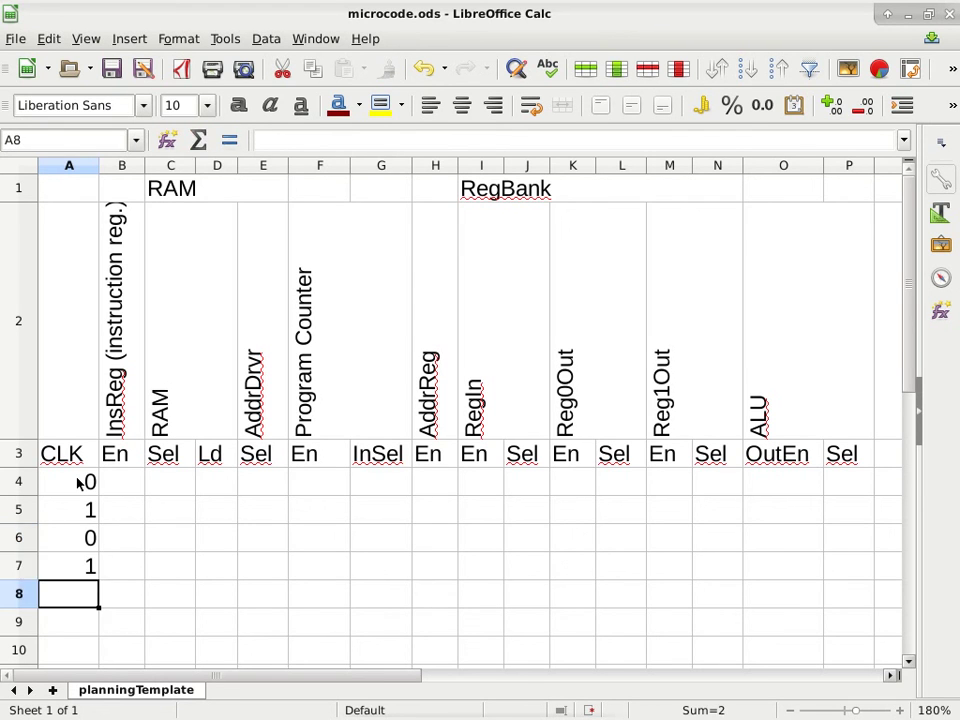
pyautogui.write('0')
pyautogui.press('Return')
pyautogui.write('1')
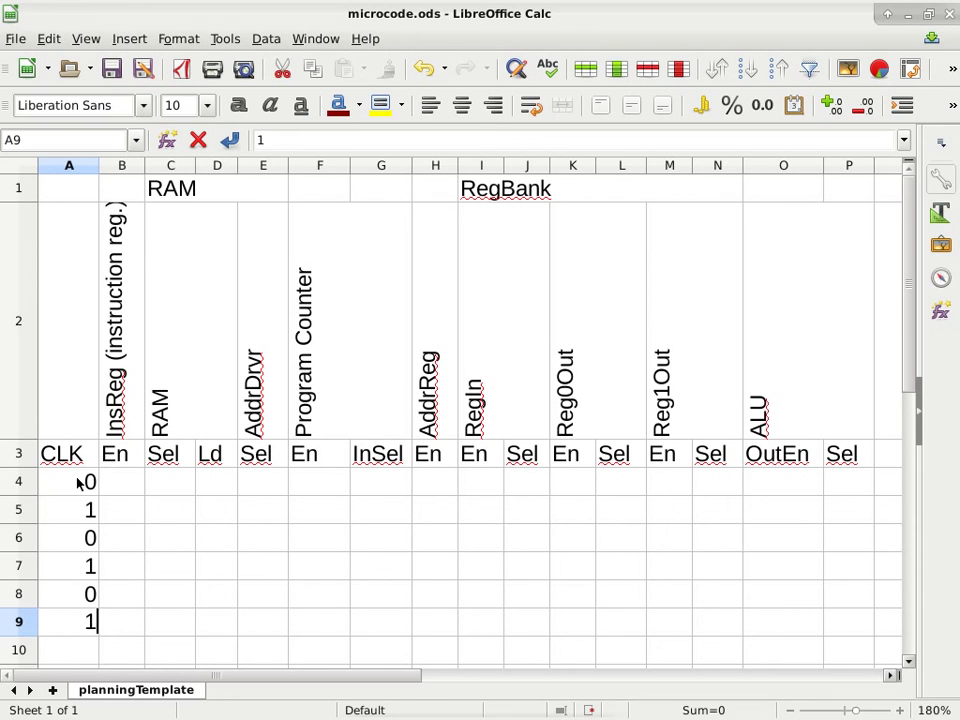
# - Open a new Mousepad document and write the fetch operation "InsReg = *(PC++)"
pyautogui.hotkey('alt', 'Tab')
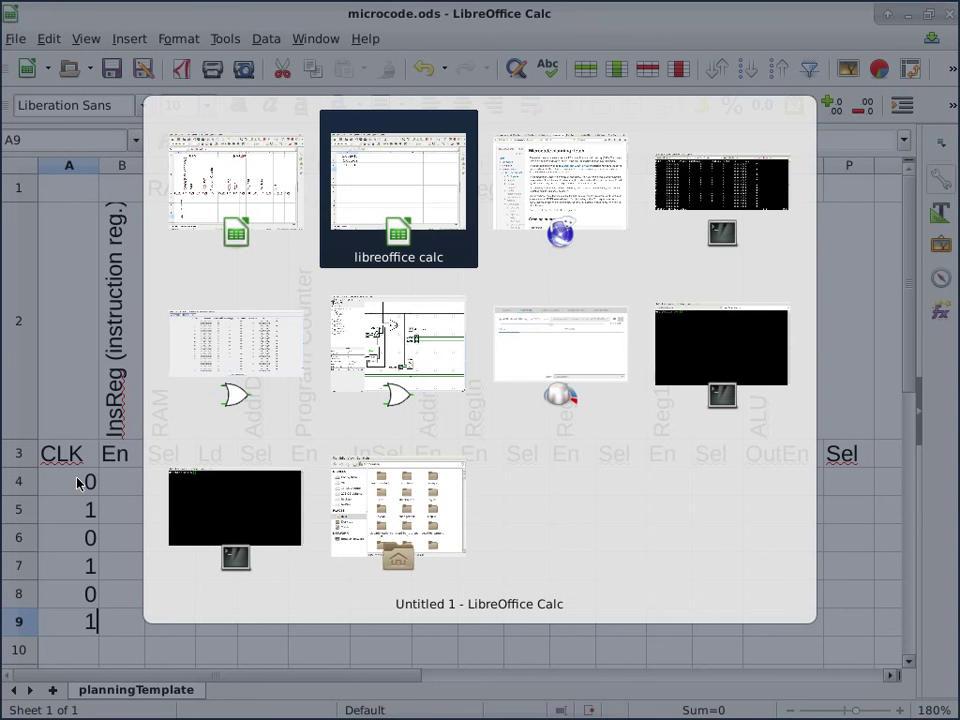
pyautogui.hotkey('alt', 'Tab')
pyautogui.moveTo(47, 8)
pyautogui.hotkey('alt', 'Tab')
pyautogui.click(56, 9)
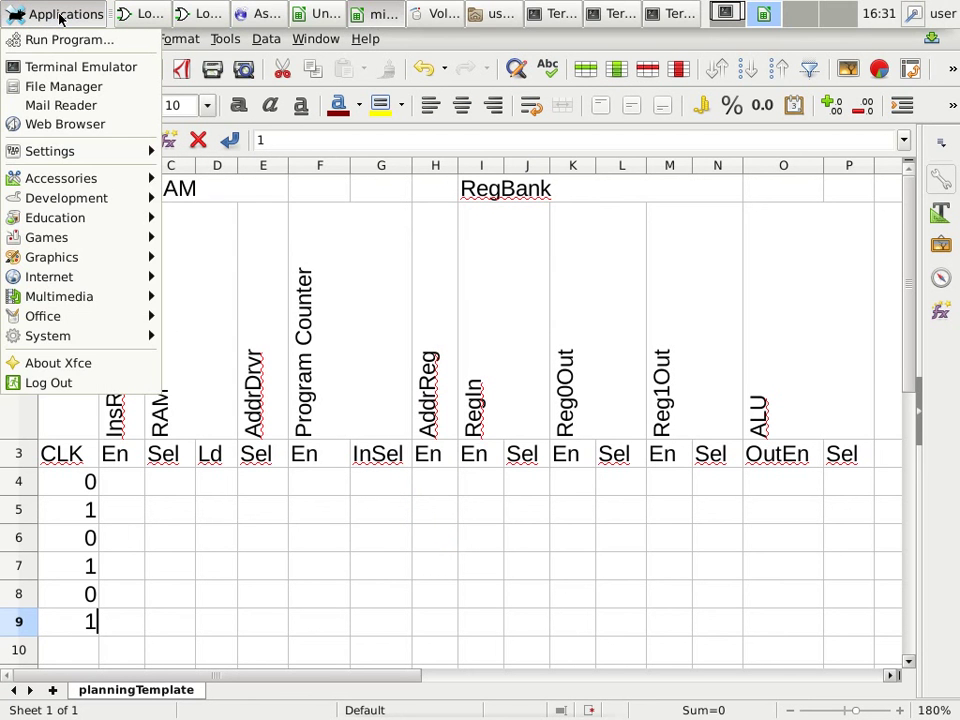
pyautogui.moveTo(71, 180)
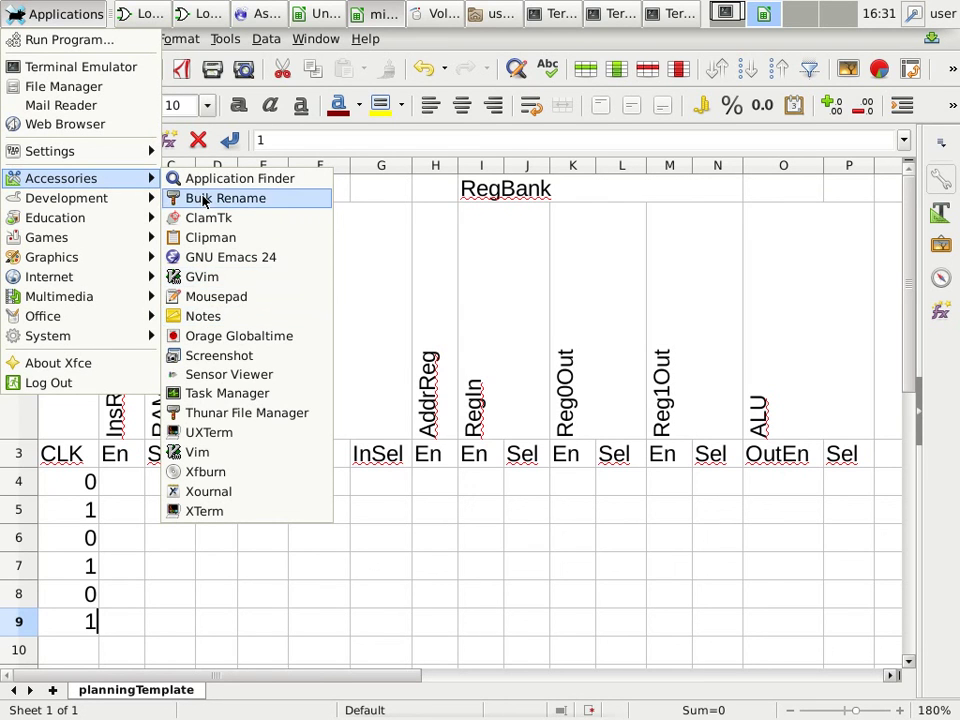
pyautogui.click(188, 297)
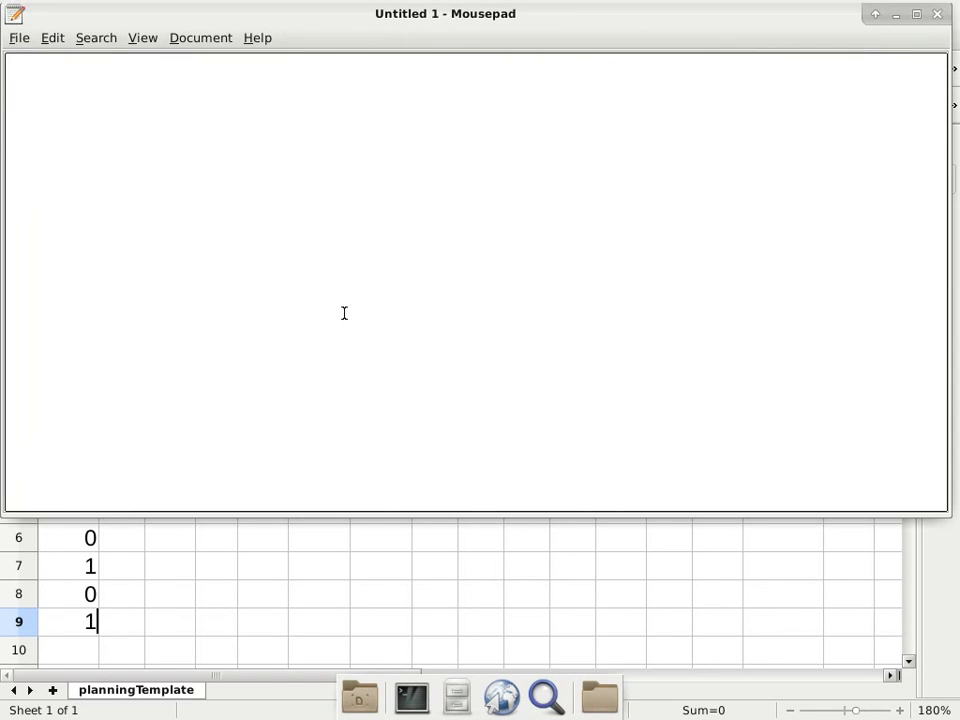
pyautogui.write('InsReg = *(PC++)')
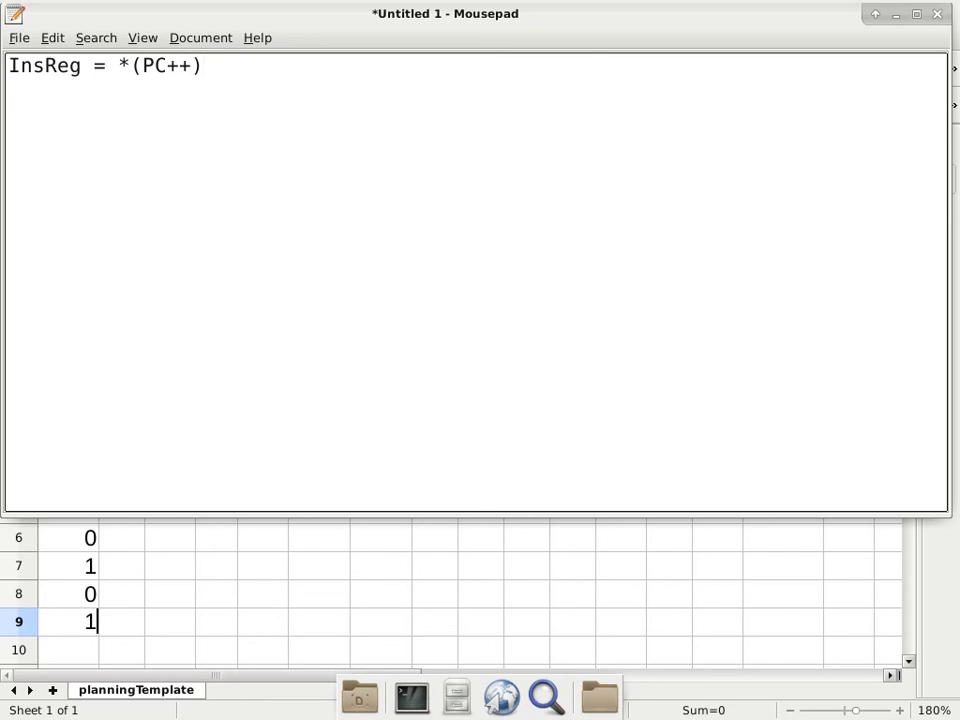
# - Switch to Logisim's main circuit and examine the program counter, address mux, RAM and InsReg signals, the register bank and the ALU
pyautogui.hotkey('alt', 'Tab')
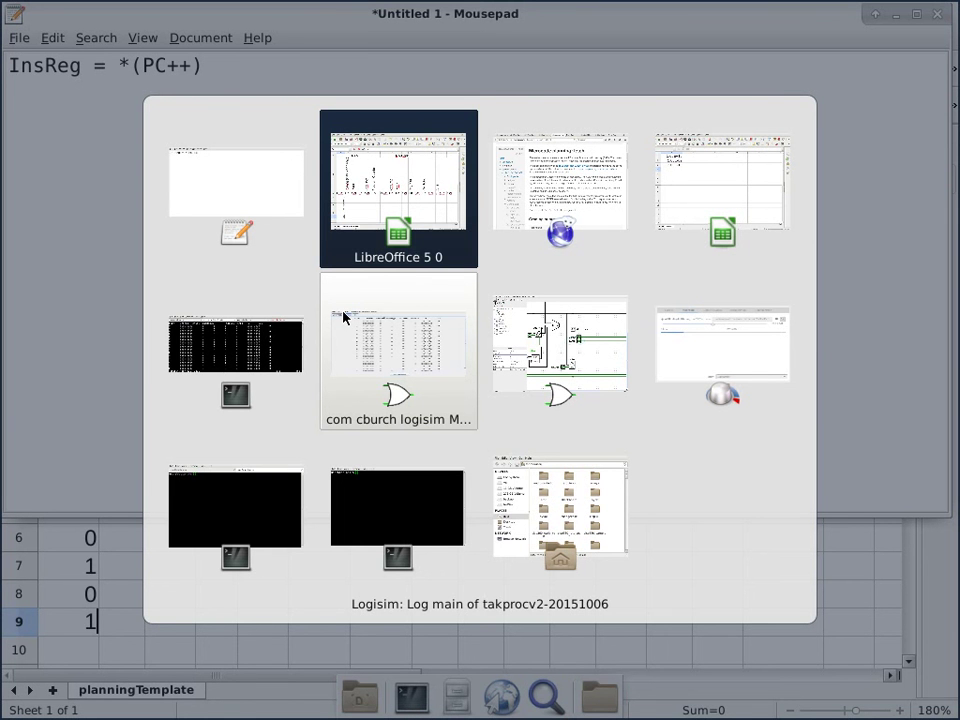
pyautogui.hotkey('alt', 'Tab')
pyautogui.hotkey('alt', 'Tab')
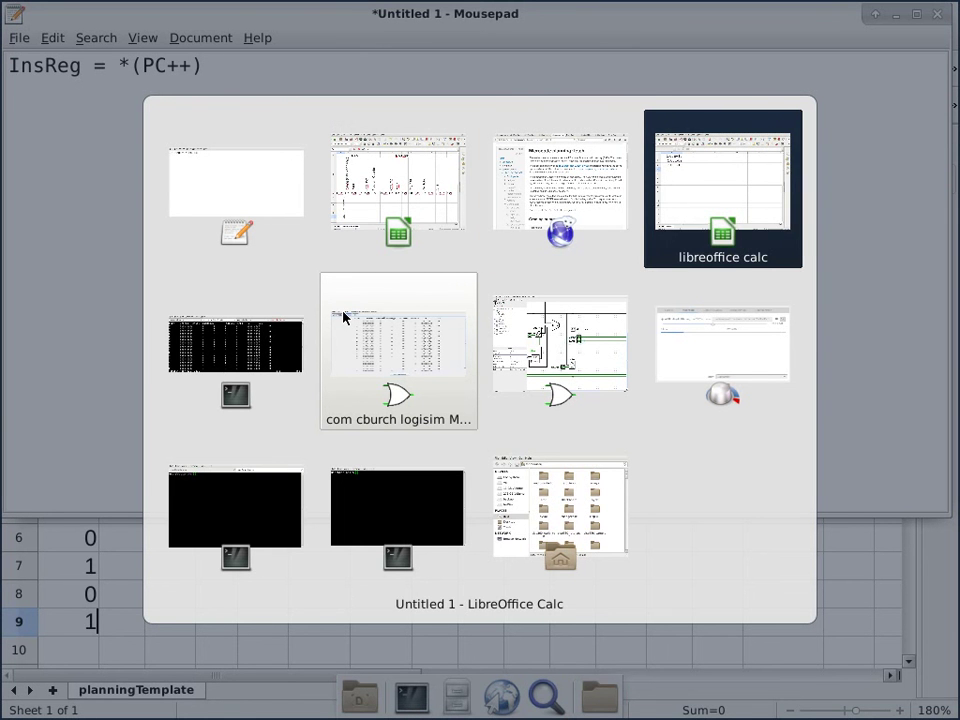
pyautogui.click(343, 317)
pyautogui.hotkey('alt', 'Tab')
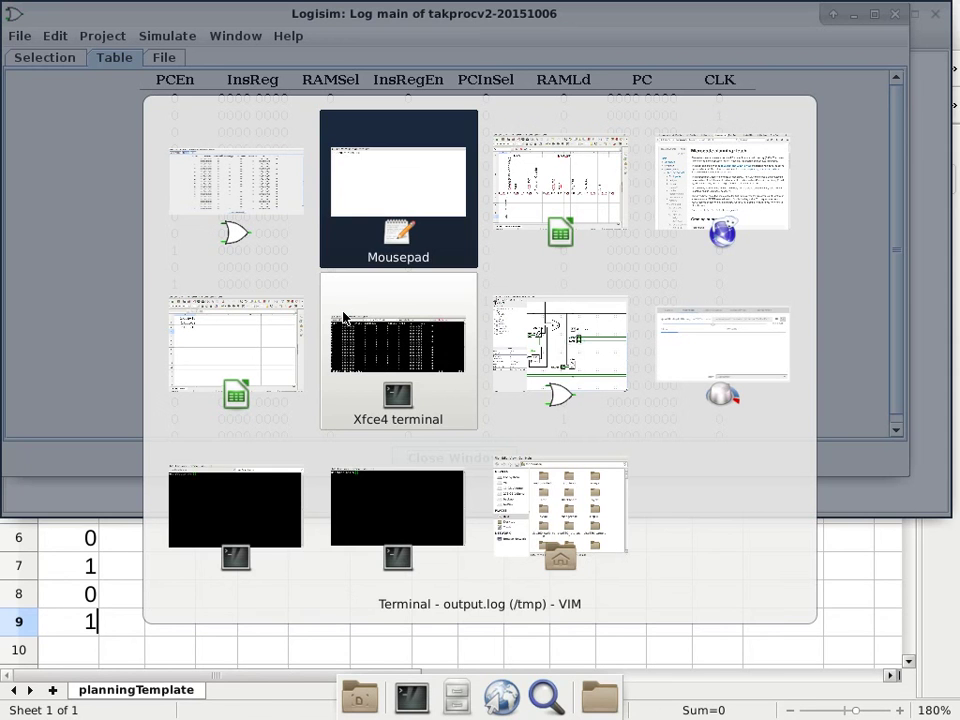
pyautogui.hotkey('alt', 'Tab')
pyautogui.hotkey('alt', 'Tab')
pyautogui.hotkey('alt', 'Tab')
pyautogui.hotkey('alt', 'Tab')
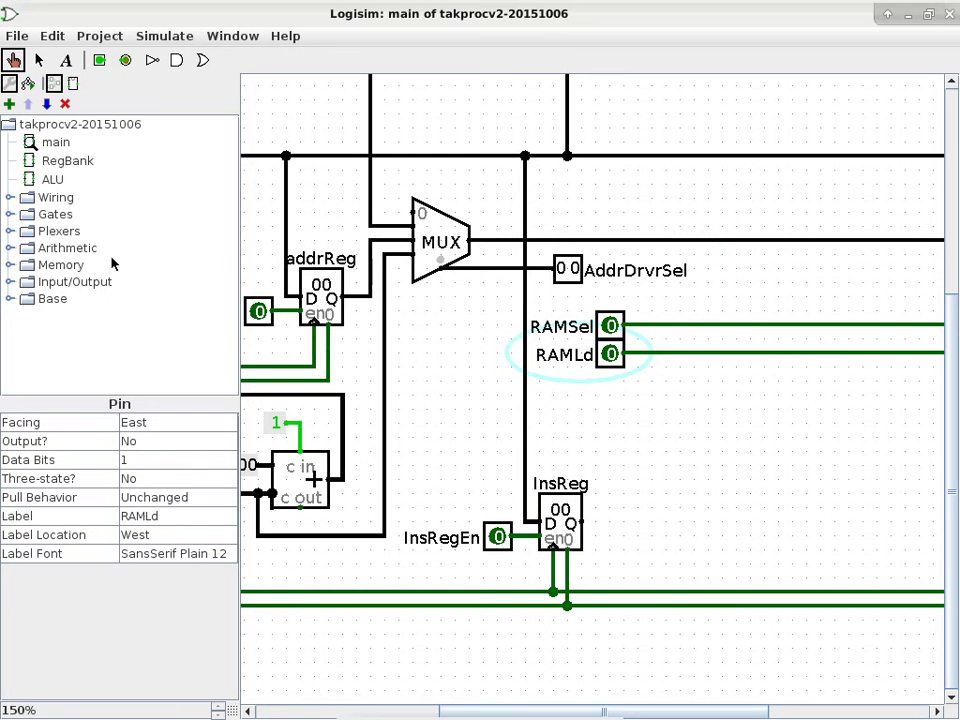
pyautogui.moveTo(510, 713); pyautogui.dragTo(341, 713)
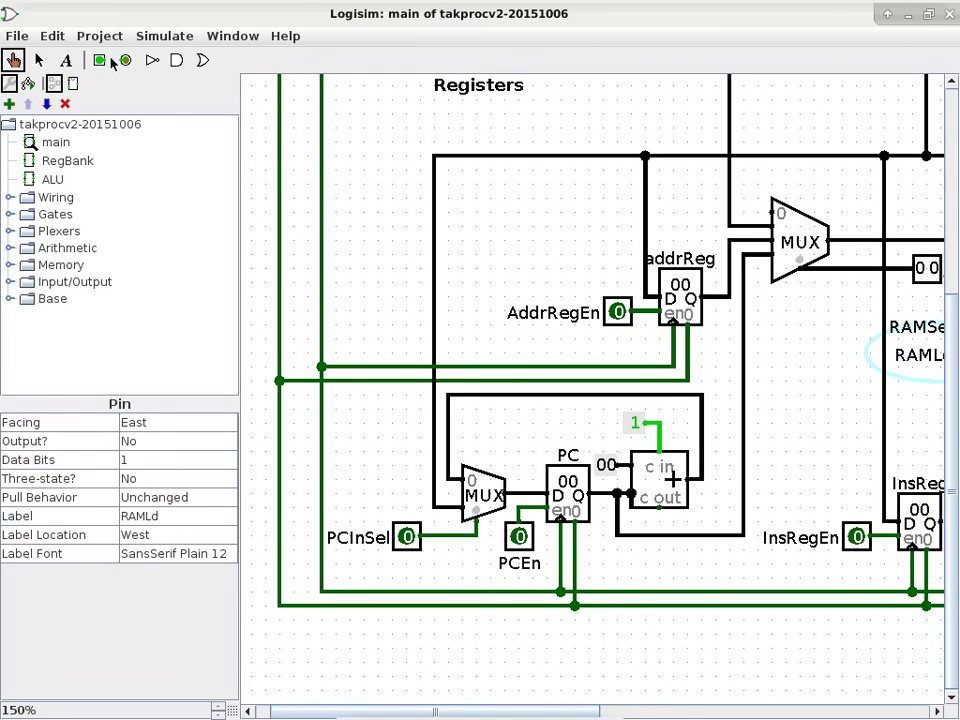
pyautogui.click(38, 60)
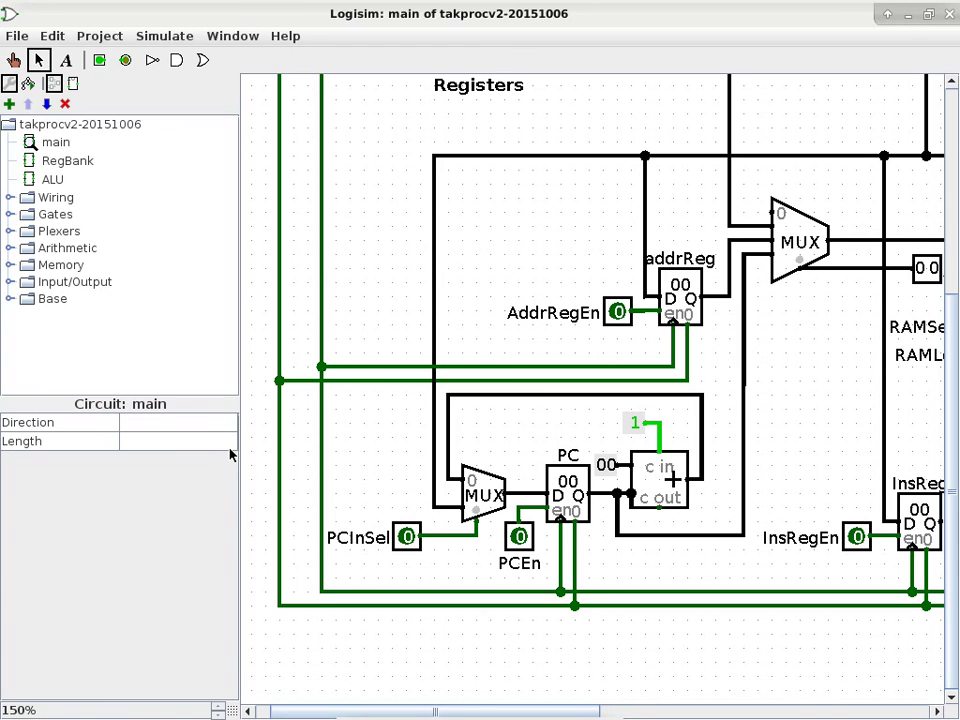
pyautogui.click(573, 565)
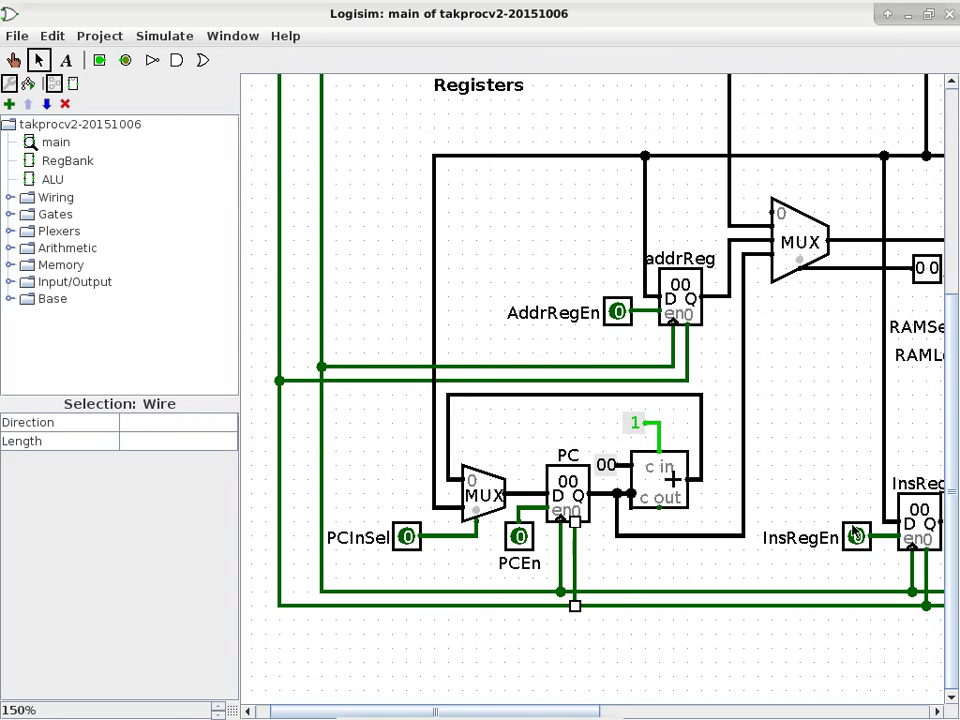
pyautogui.moveTo(534, 714); pyautogui.dragTo(575, 717)
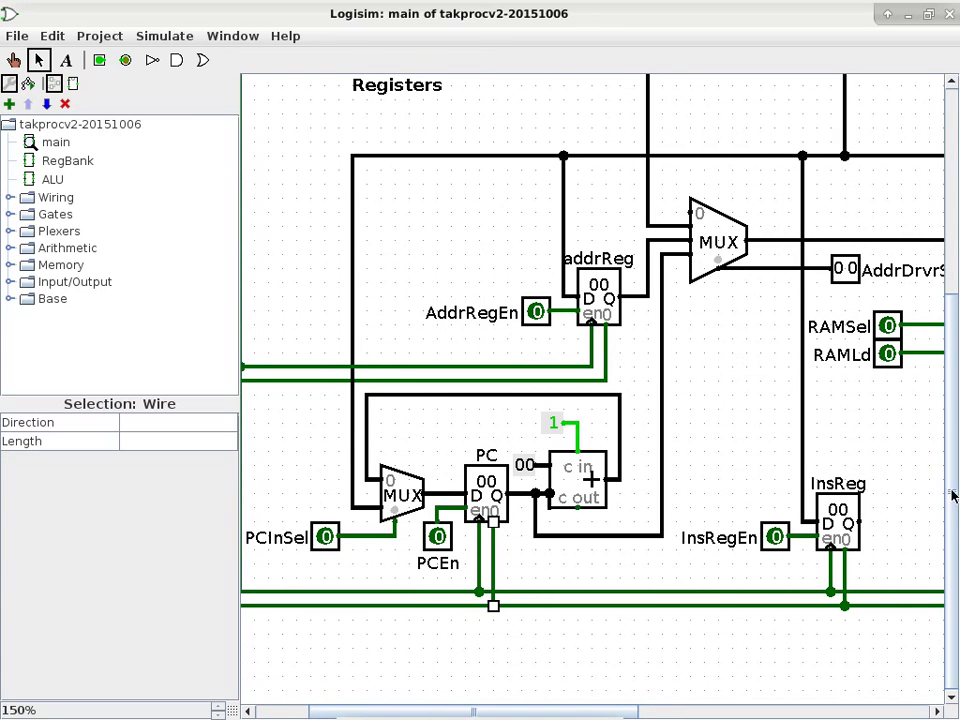
pyautogui.moveTo(952, 486); pyautogui.dragTo(955, 270)
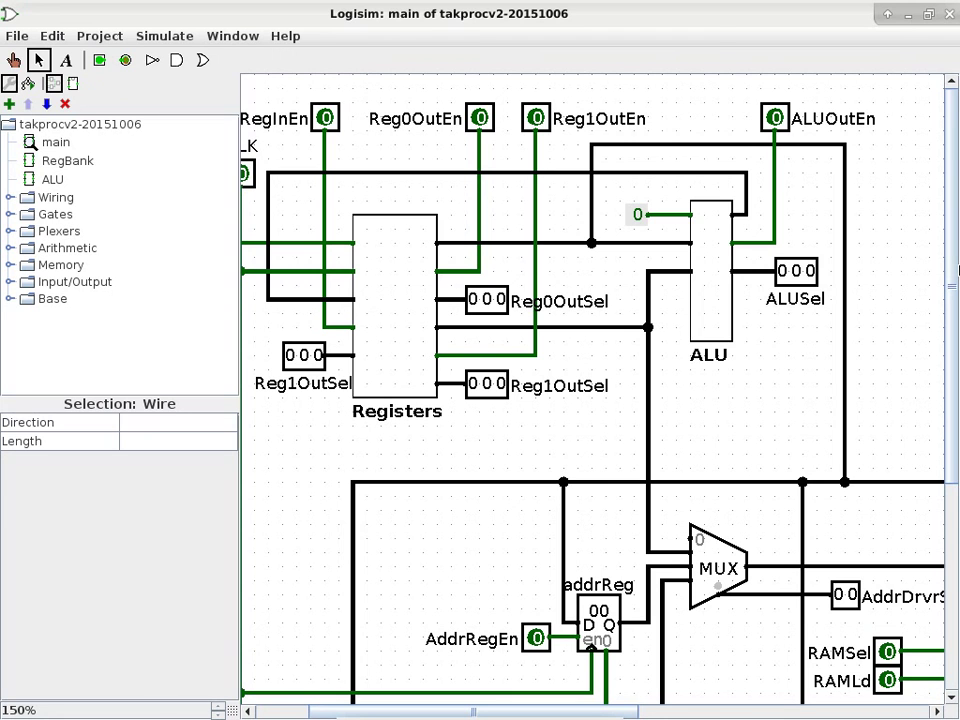
# - Return to the Mousepad notes and add the operation "RegA = RegA + RegB" below the fetch line, separated by a blank line
pyautogui.hotkey('alt', 'Tab')
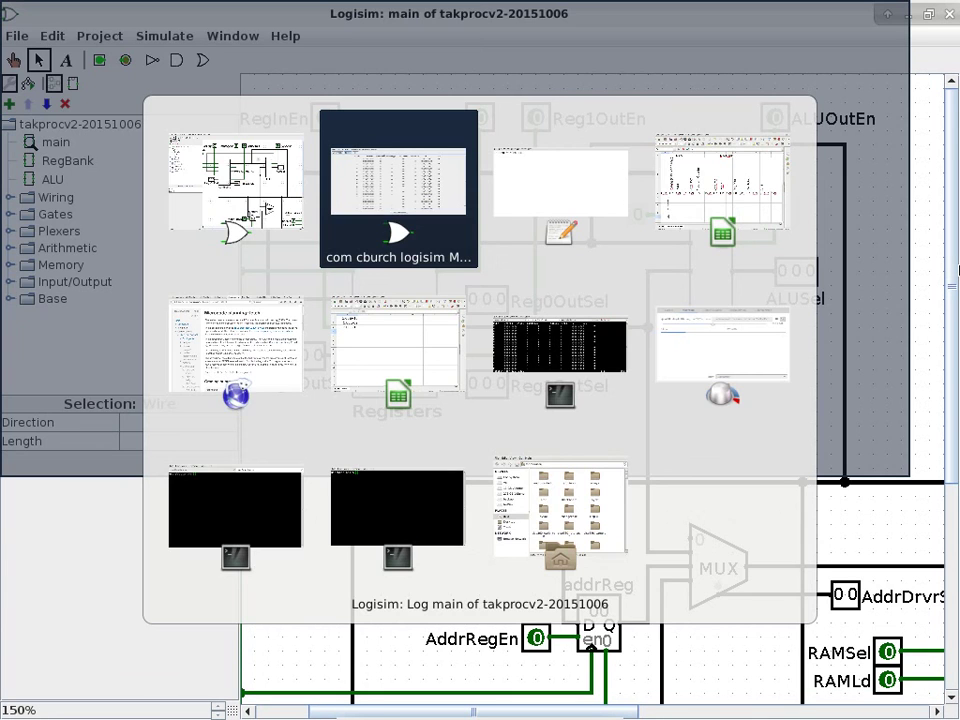
pyautogui.hotkey('alt', 'Tab')
pyautogui.press('Return')
pyautogui.press('Return')
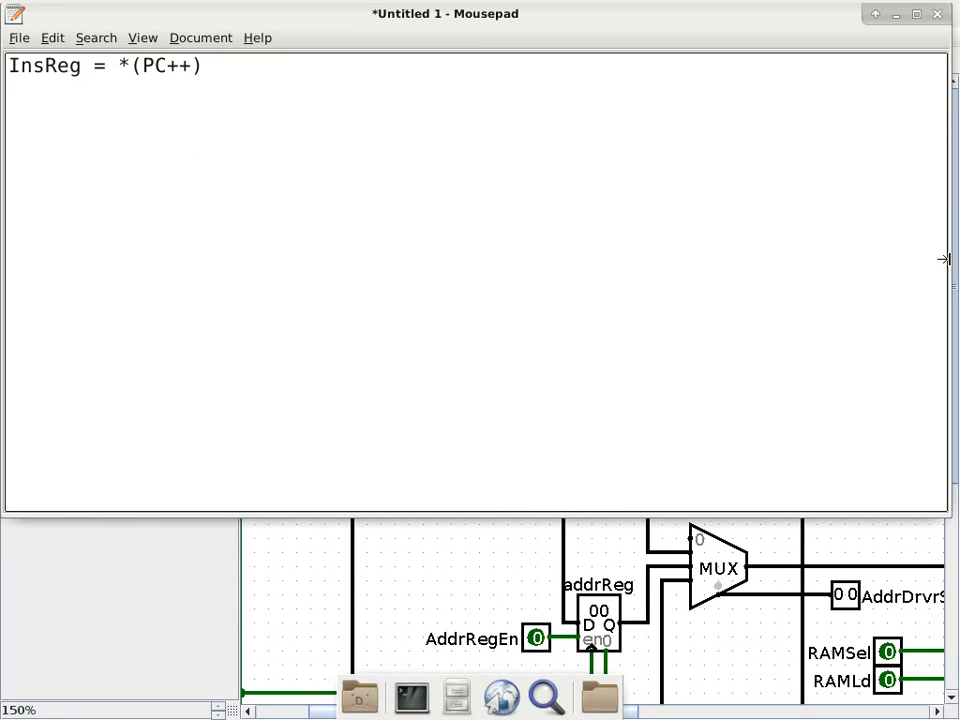
pyautogui.write('RegA = ')
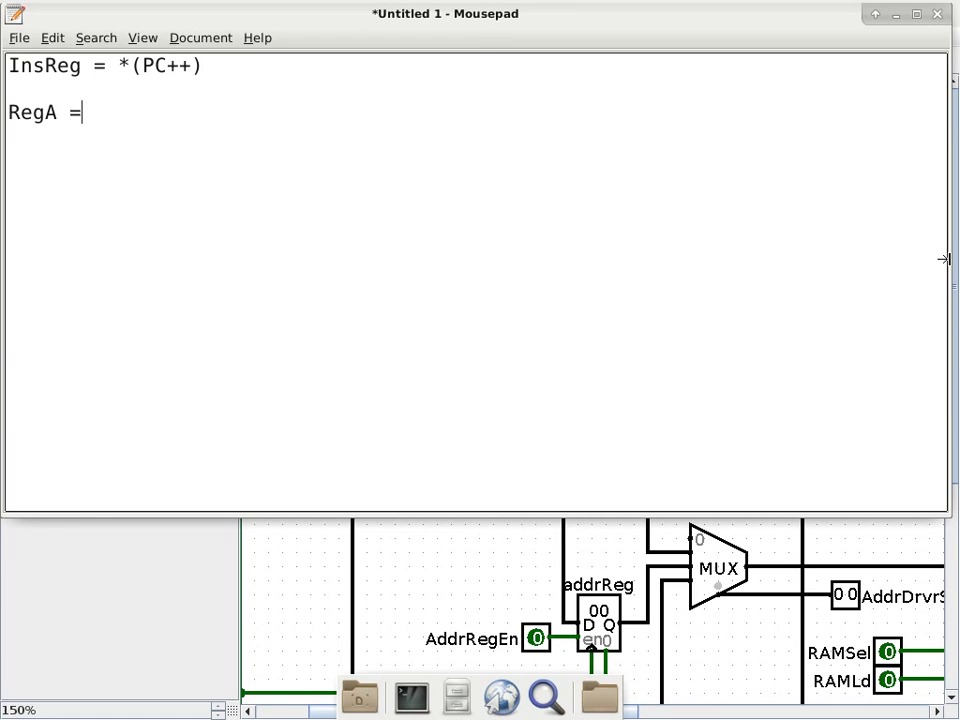
pyautogui.write('RegA +')
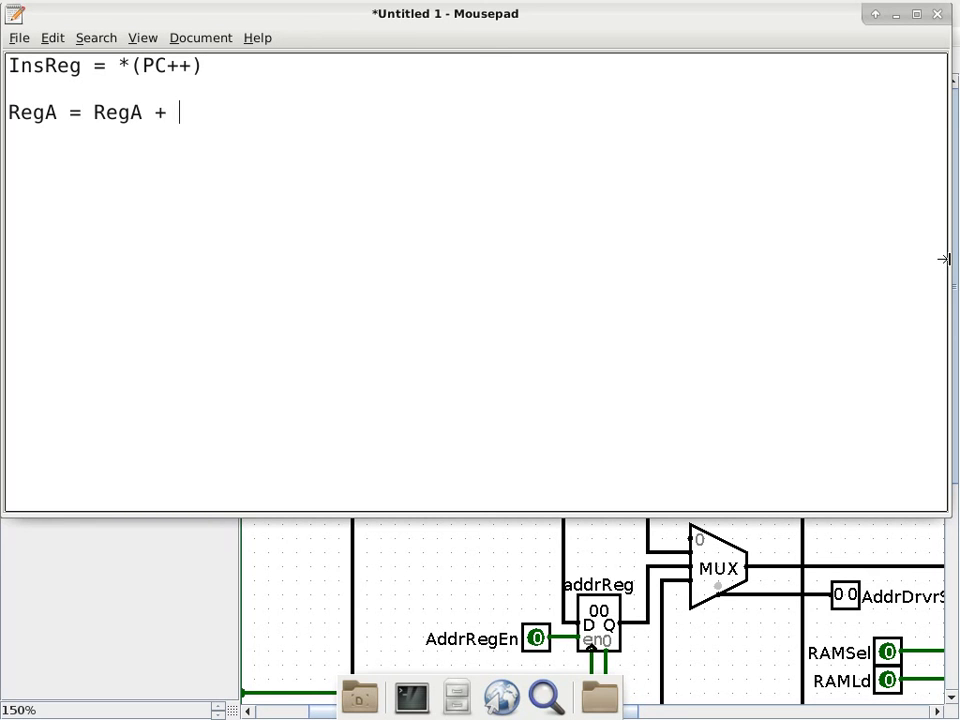
pyautogui.write(' RegB')
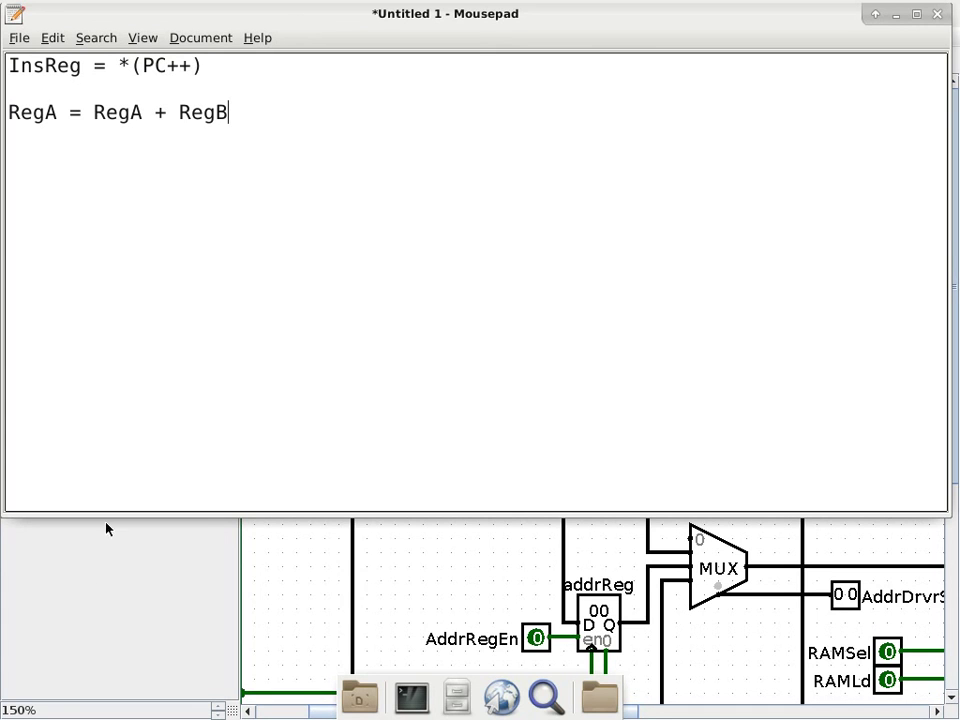
# - View the RegBank subcircuit of the Registers block in Logisim and set its first register to 5 and its second to 7
pyautogui.click(171, 585)
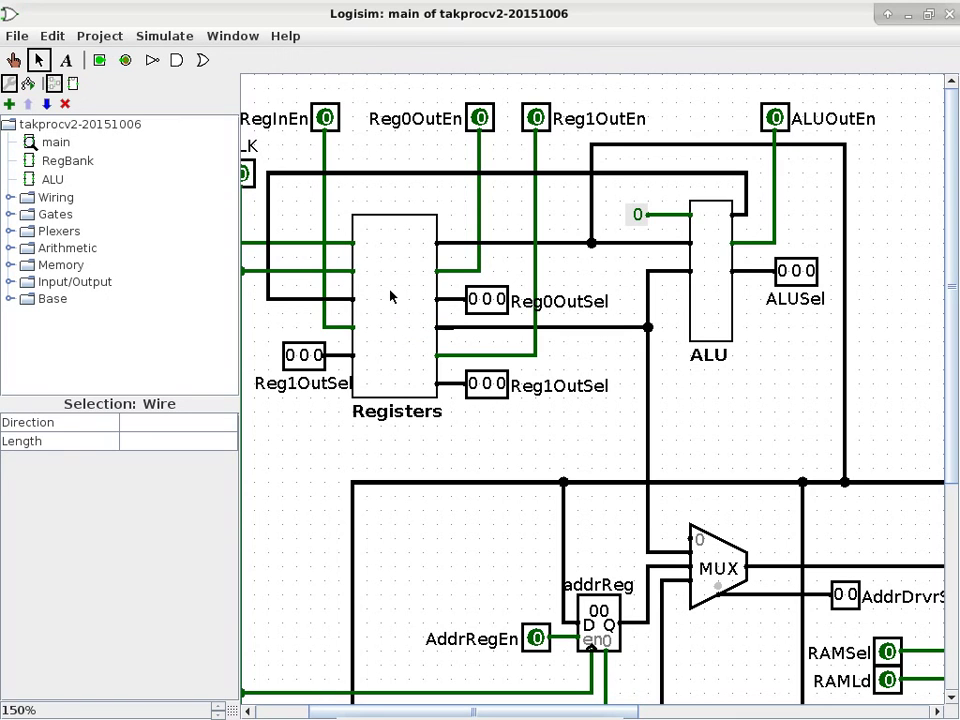
pyautogui.click(13, 60)
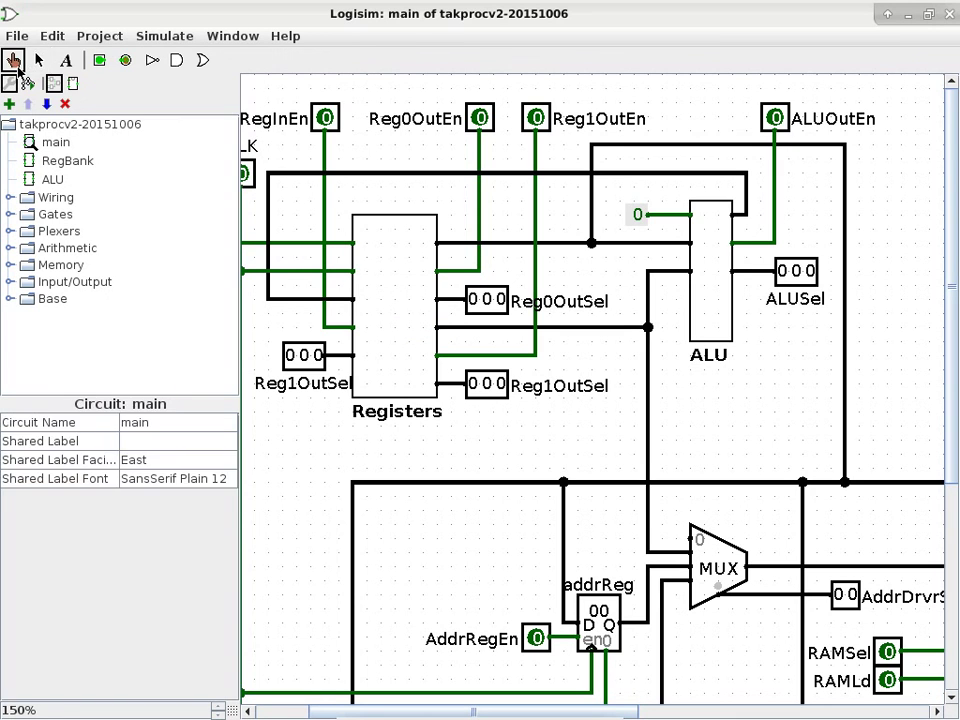
pyautogui.rightClick(409, 301)
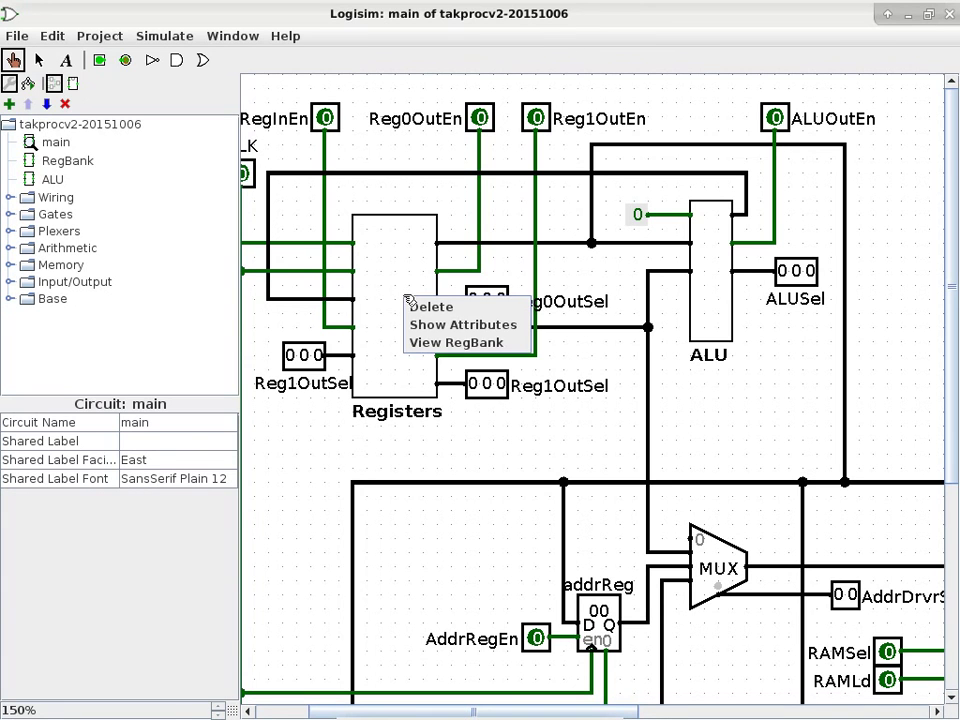
pyautogui.click(436, 343)
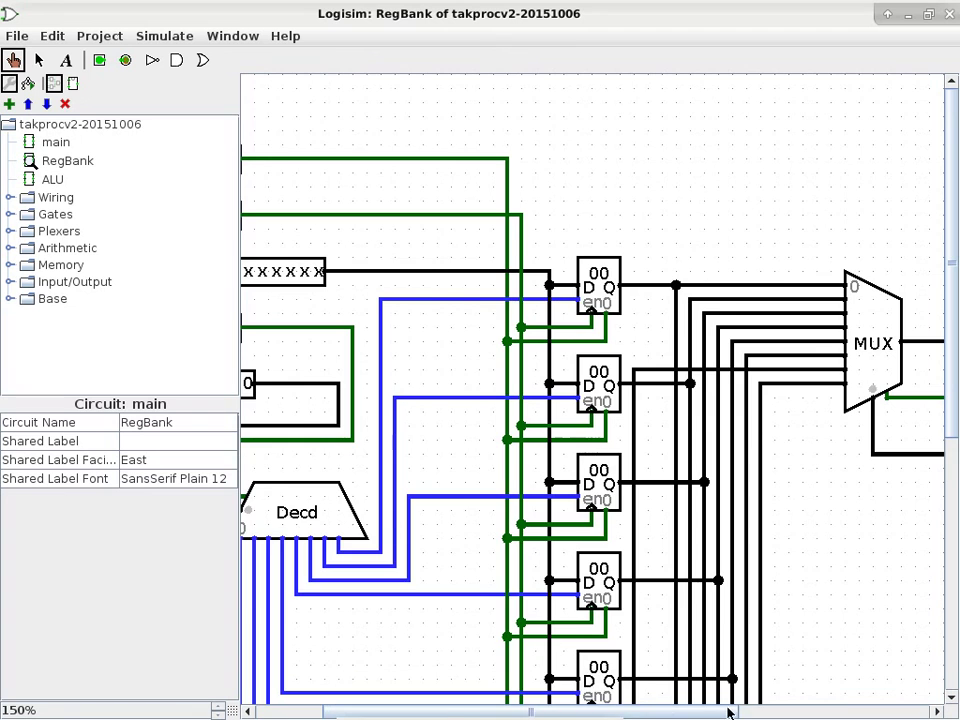
pyautogui.moveTo(728, 712); pyautogui.dragTo(636, 701)
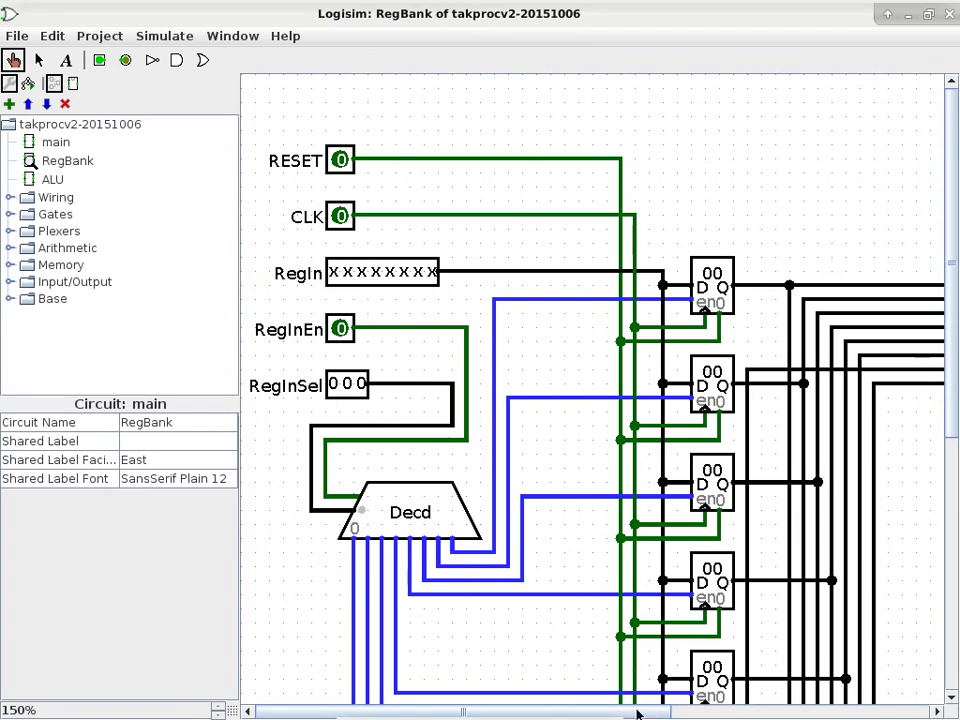
pyautogui.click(726, 281)
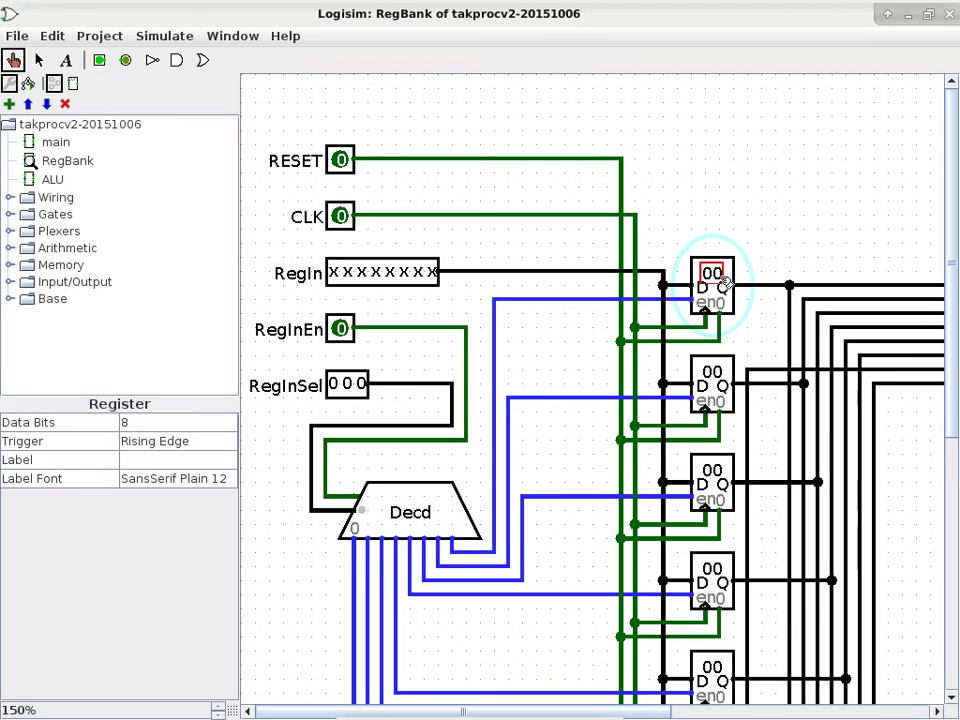
pyautogui.write('5')
pyautogui.click(712, 374)
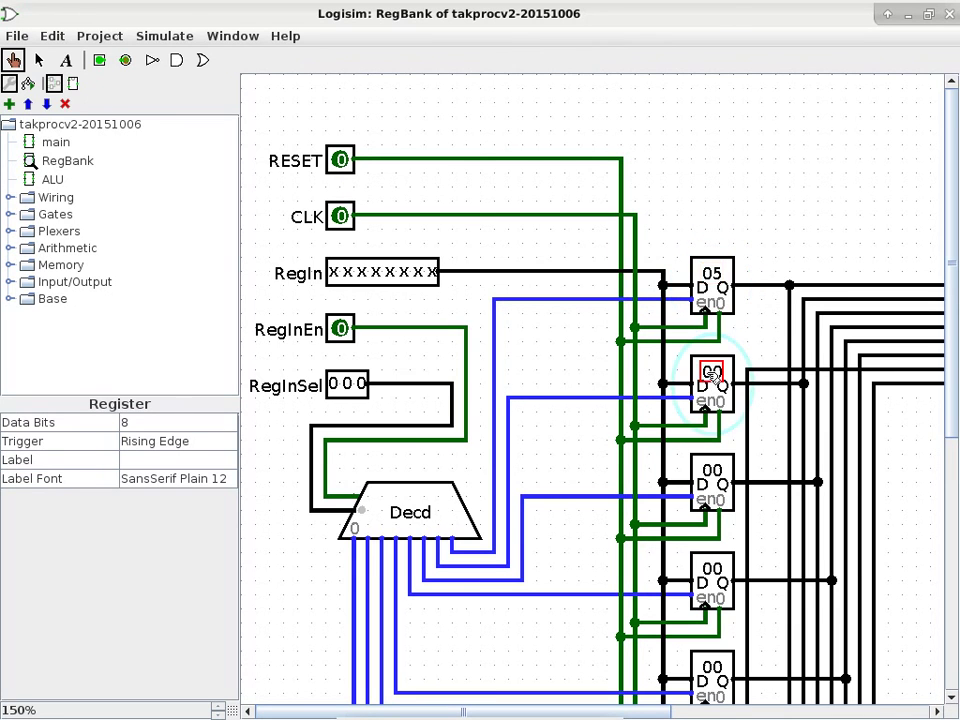
pyautogui.write('7')
# - Return to the main circuit and open the signal selection of its simulation log
pyautogui.doubleClick(50, 146)
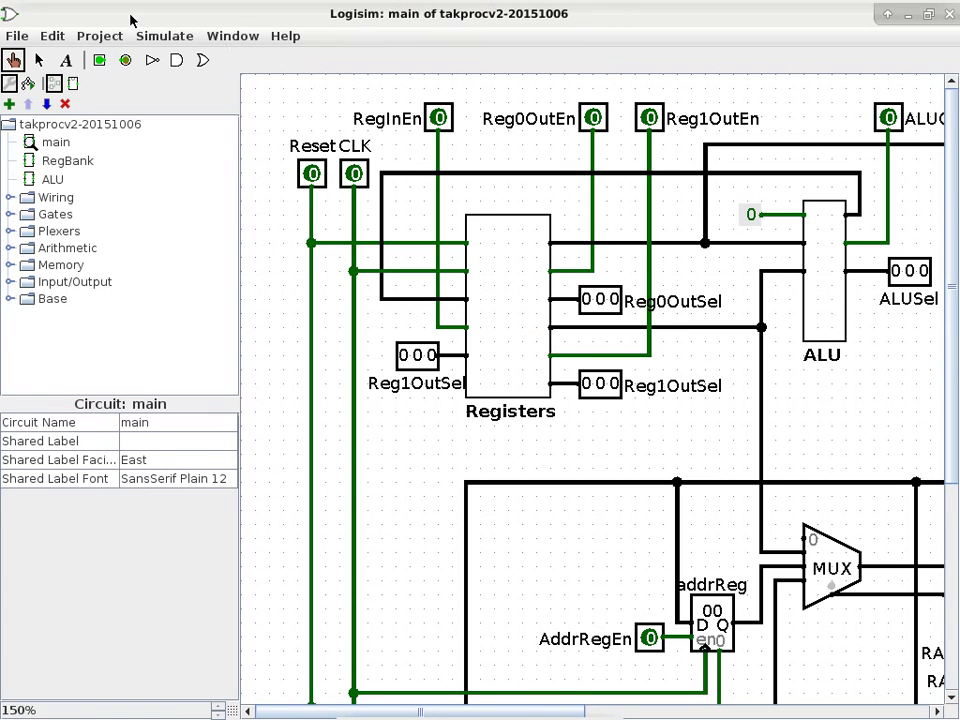
pyautogui.click(165, 36)
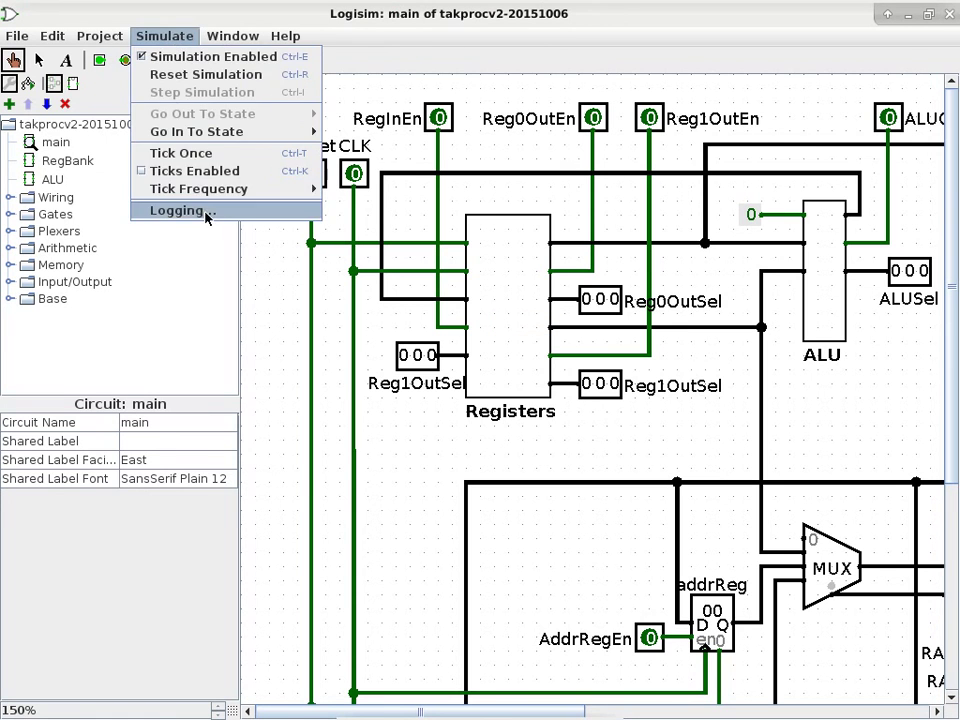
pyautogui.click(200, 212)
pyautogui.click(44, 57)
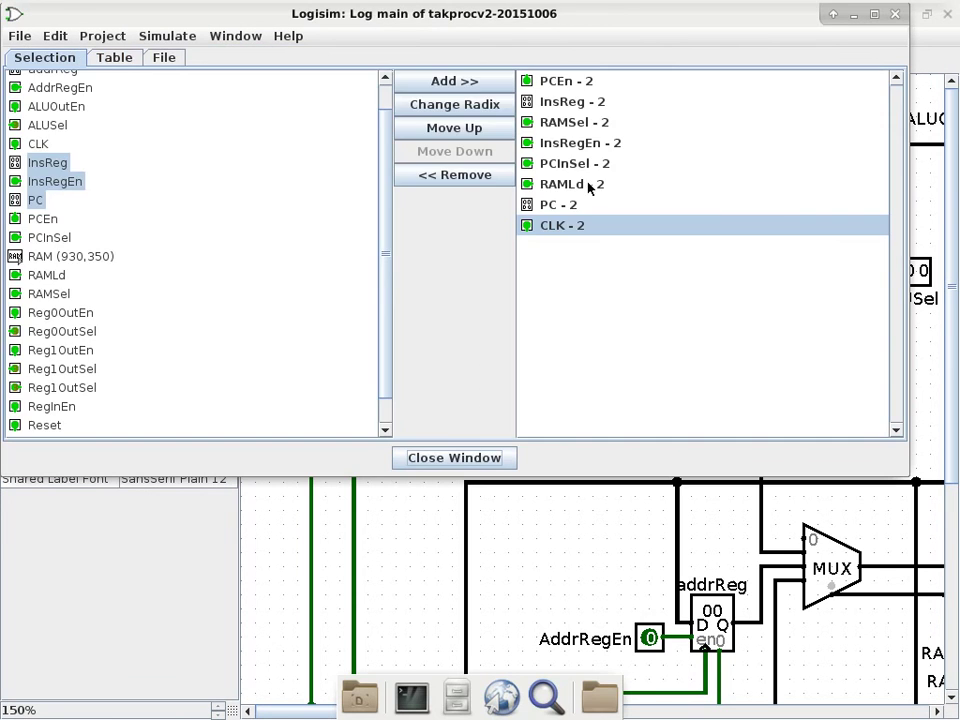
# - Remove PCEn, InsReg and RAMSel from the logged signals
pyautogui.click(554, 84)
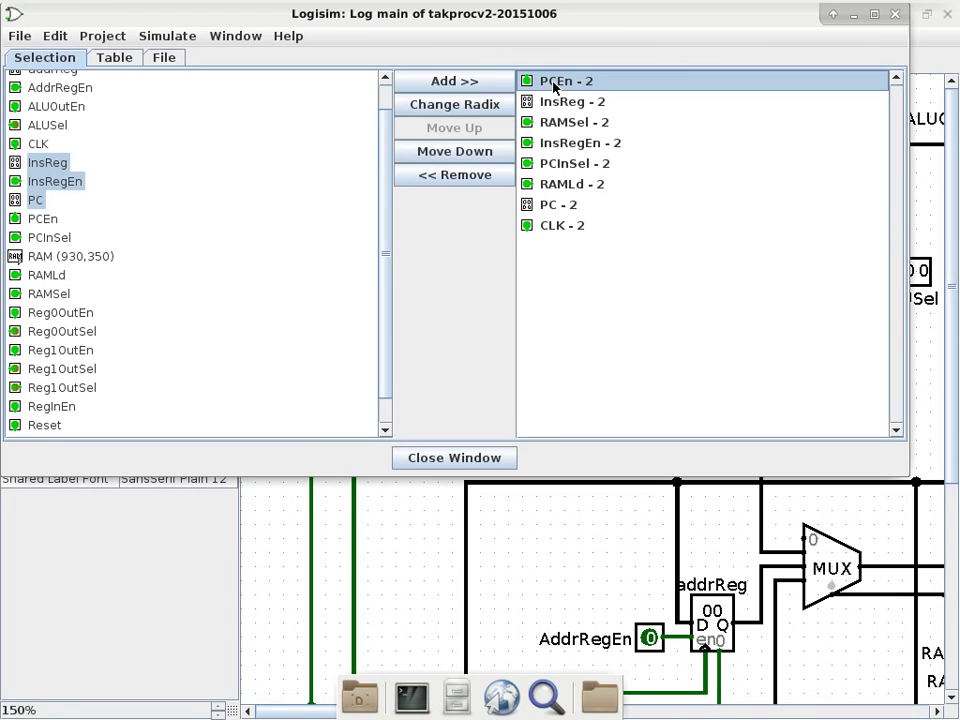
pyautogui.click(546, 228)
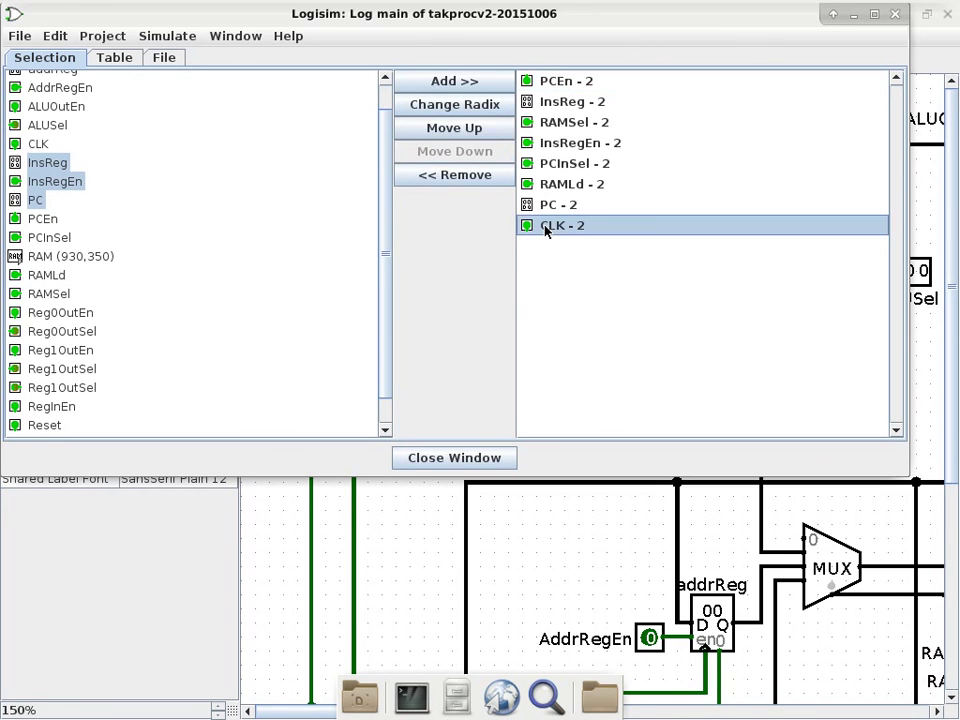
pyautogui.click(549, 208)
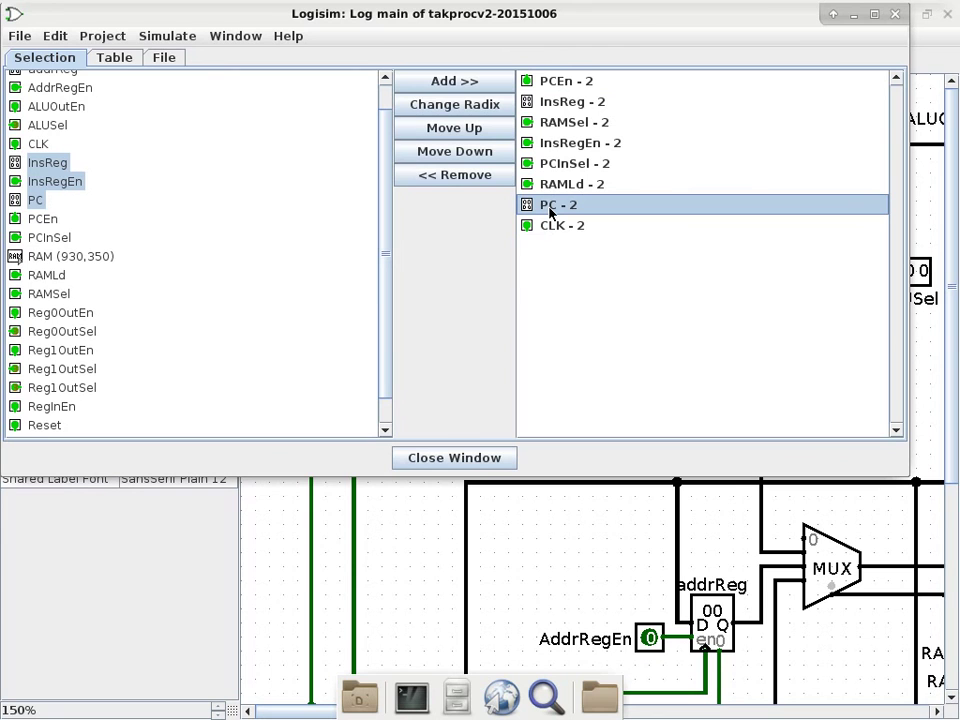
pyautogui.click(560, 86)
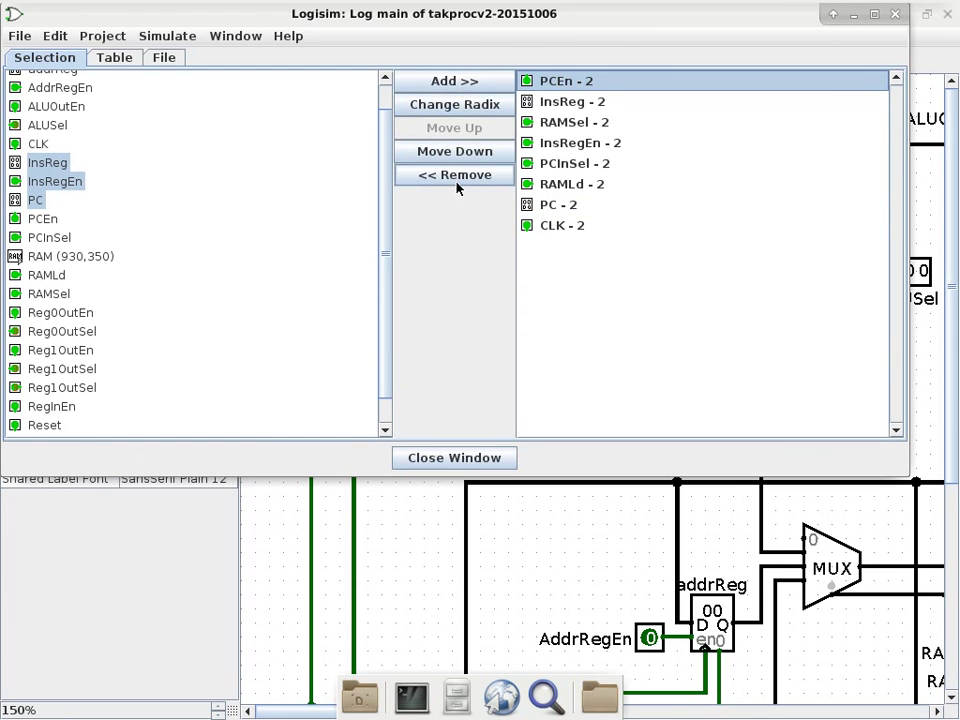
pyautogui.click(456, 186)
pyautogui.click(551, 81)
pyautogui.click(551, 100)
pyautogui.click(551, 84)
pyautogui.click(456, 176)
pyautogui.click(553, 81)
pyautogui.click(491, 178)
# - Remove InsRegEn, PCInSel, RAMLd and PC from the log, keeping only CLK
pyautogui.click(598, 88)
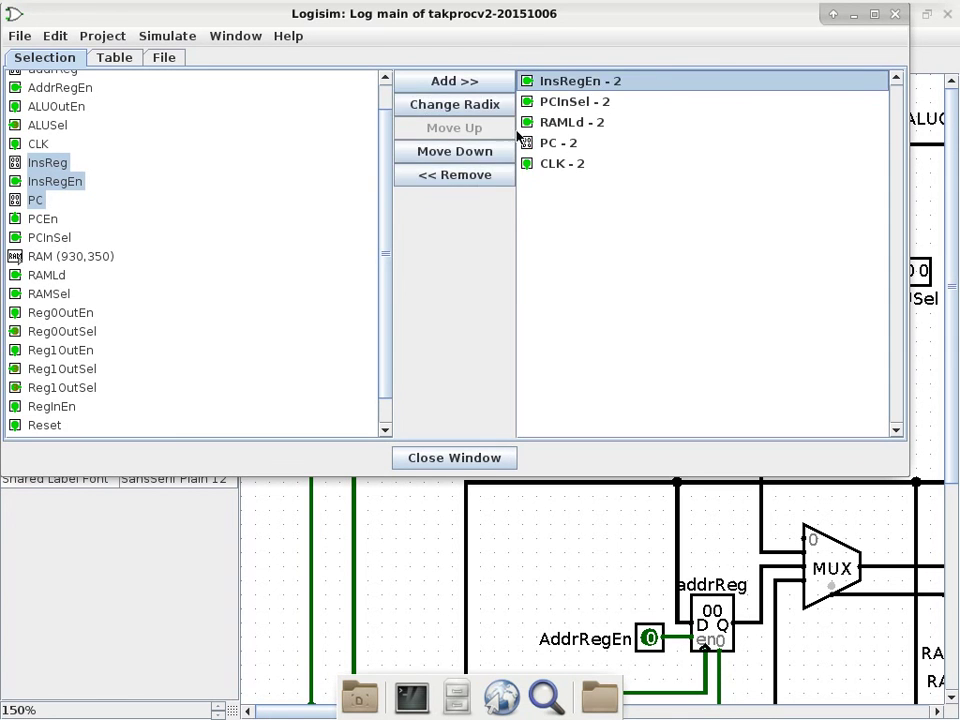
pyautogui.click(492, 177)
pyautogui.click(566, 81)
pyautogui.click(475, 175)
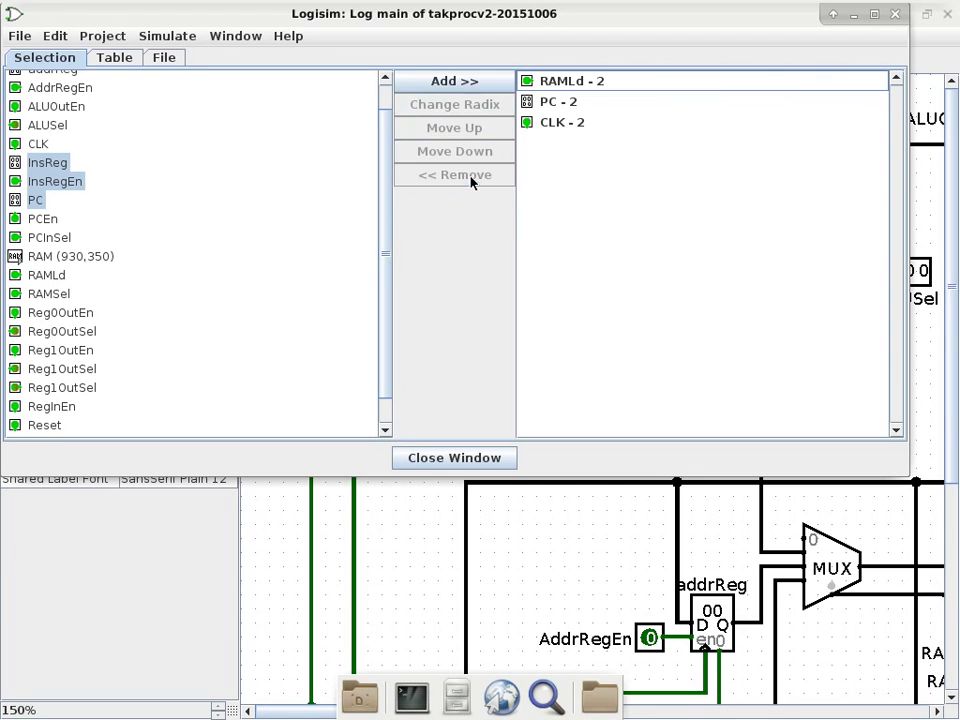
pyautogui.click(543, 86)
pyautogui.click(621, 119)
pyautogui.click(581, 99)
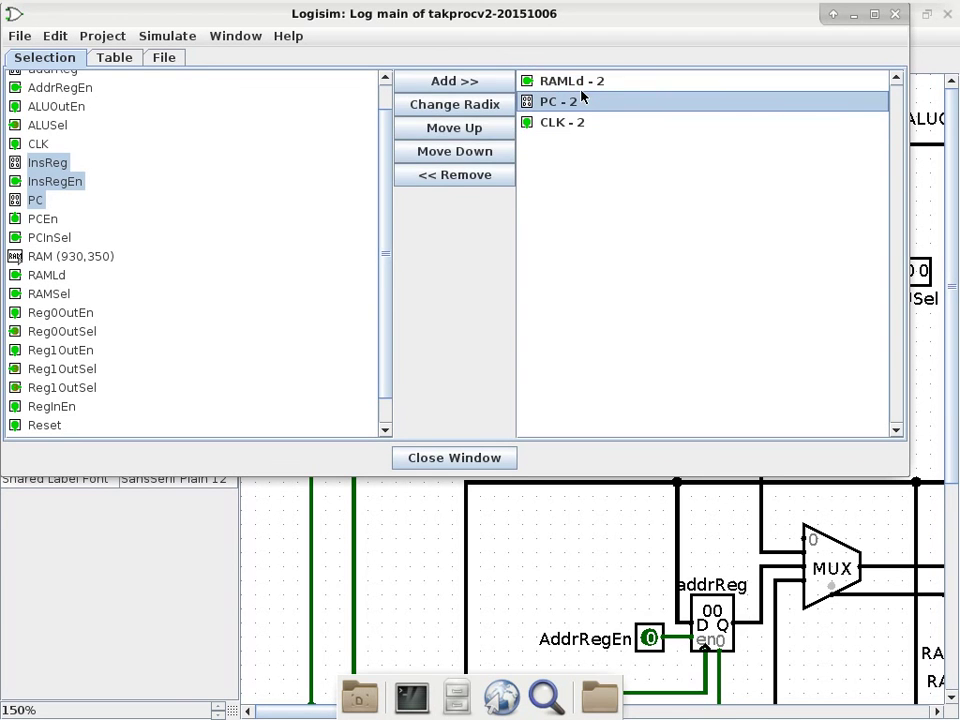
pyautogui.click(581, 82)
pyautogui.click(462, 176)
pyautogui.click(568, 81)
pyautogui.click(461, 176)
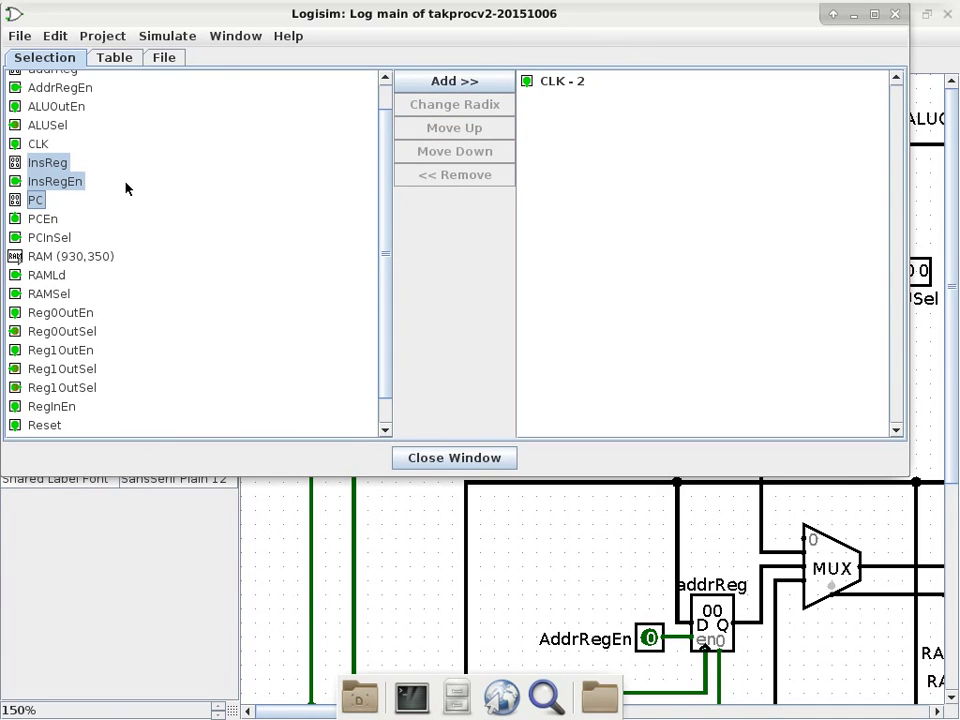
# - Add ALUOutEn, ALUSel, Reg0OutEn, Reg0OutSel, Reg1OutEn, both Reg1OutSel pins and RegInEn to the logged signals, and close the log after checking its file output
pyautogui.scroll(1, 58, 135)
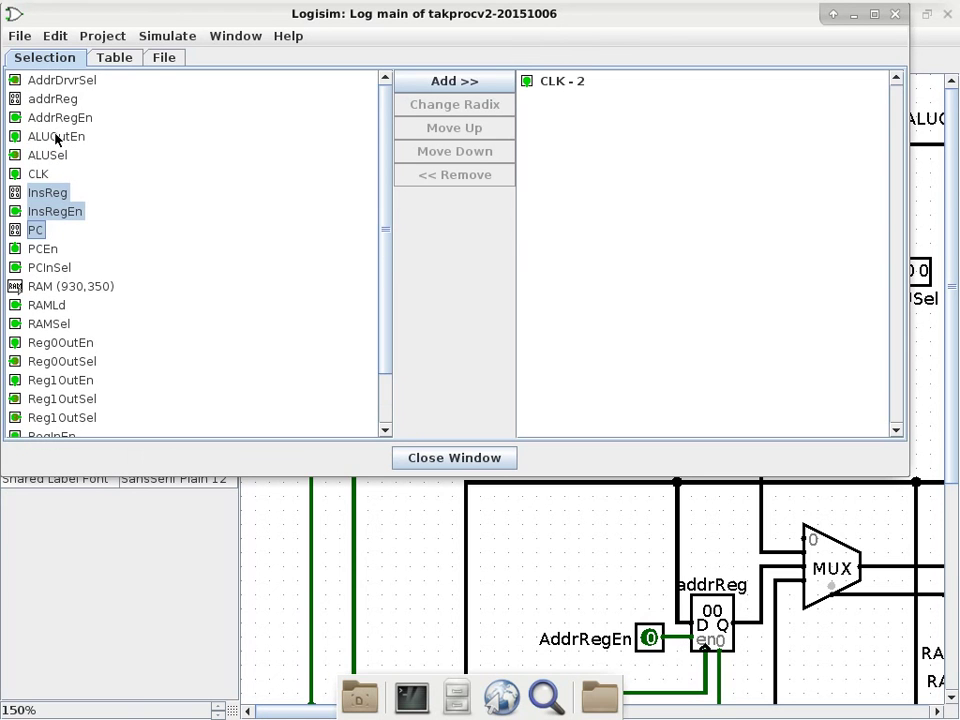
pyautogui.click(15, 134)
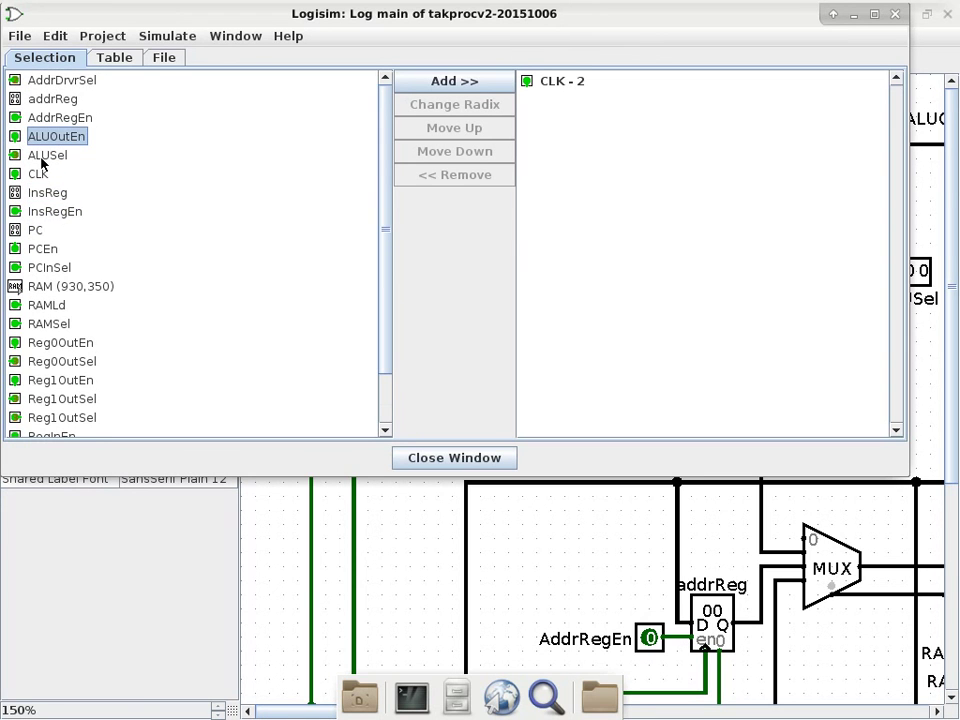
pyautogui.keyDown('shift'); pyautogui.click(44, 156); pyautogui.keyUp('shift')
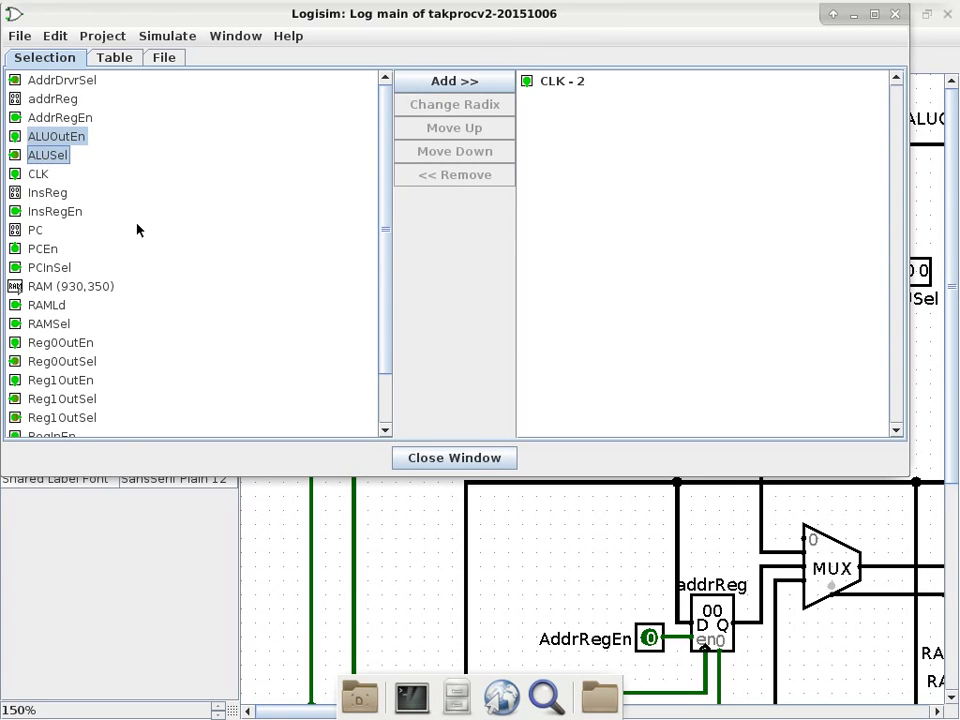
pyautogui.scroll(-1, 137, 229)
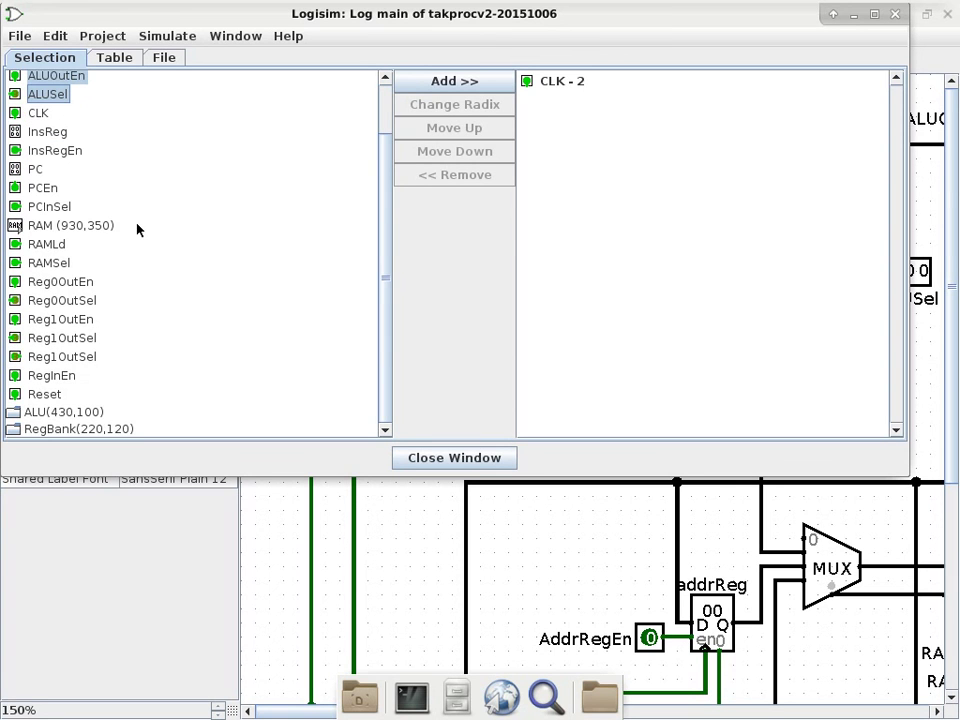
pyautogui.keyDown('ctrl'); pyautogui.click(48, 285); pyautogui.keyUp('ctrl')
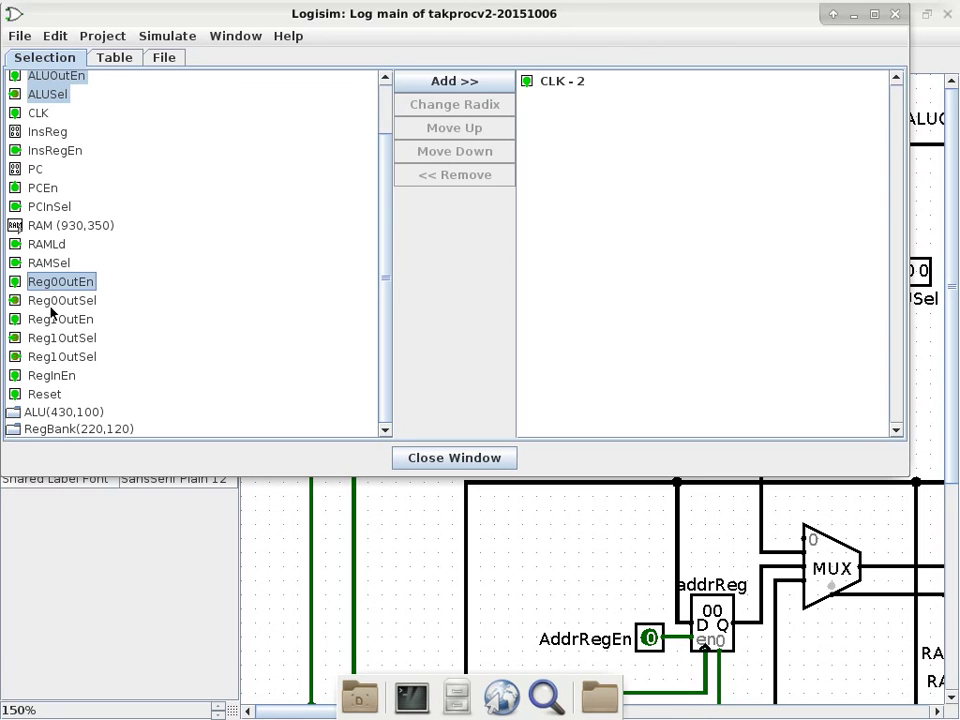
pyautogui.keyDown('ctrl'); pyautogui.click(51, 301); pyautogui.keyUp('ctrl')
pyautogui.keyDown('ctrl'); pyautogui.click(57, 320); pyautogui.keyUp('ctrl')
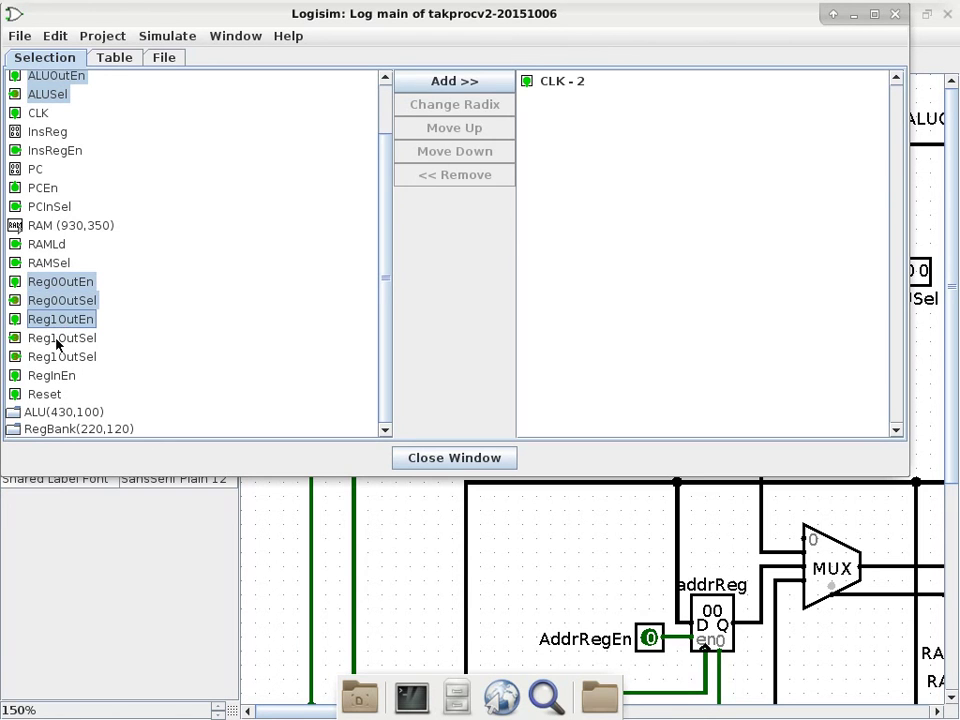
pyautogui.keyDown('ctrl'); pyautogui.click(60, 338); pyautogui.keyUp('ctrl')
pyautogui.keyDown('ctrl'); pyautogui.click(72, 360); pyautogui.keyUp('ctrl')
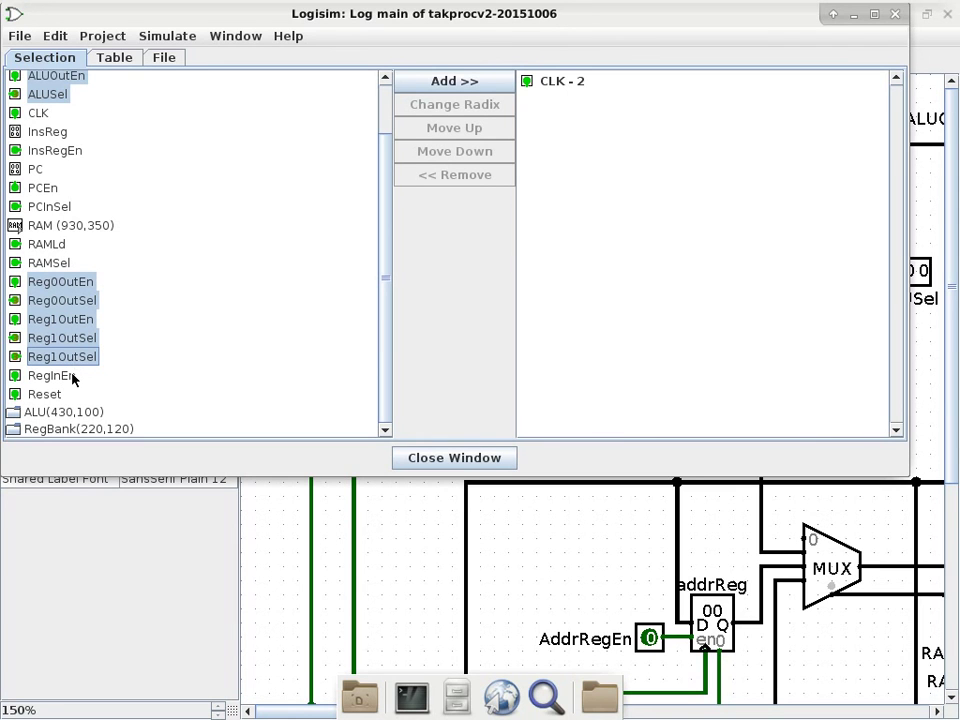
pyautogui.keyDown('ctrl'); pyautogui.click(52, 375); pyautogui.keyUp('ctrl')
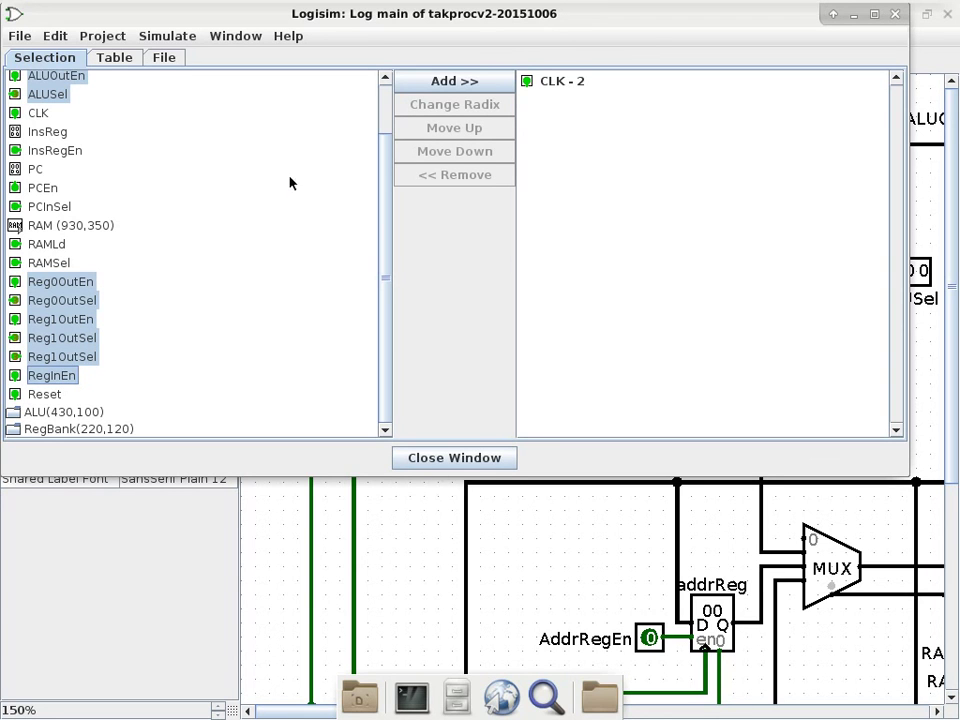
pyautogui.click(466, 85)
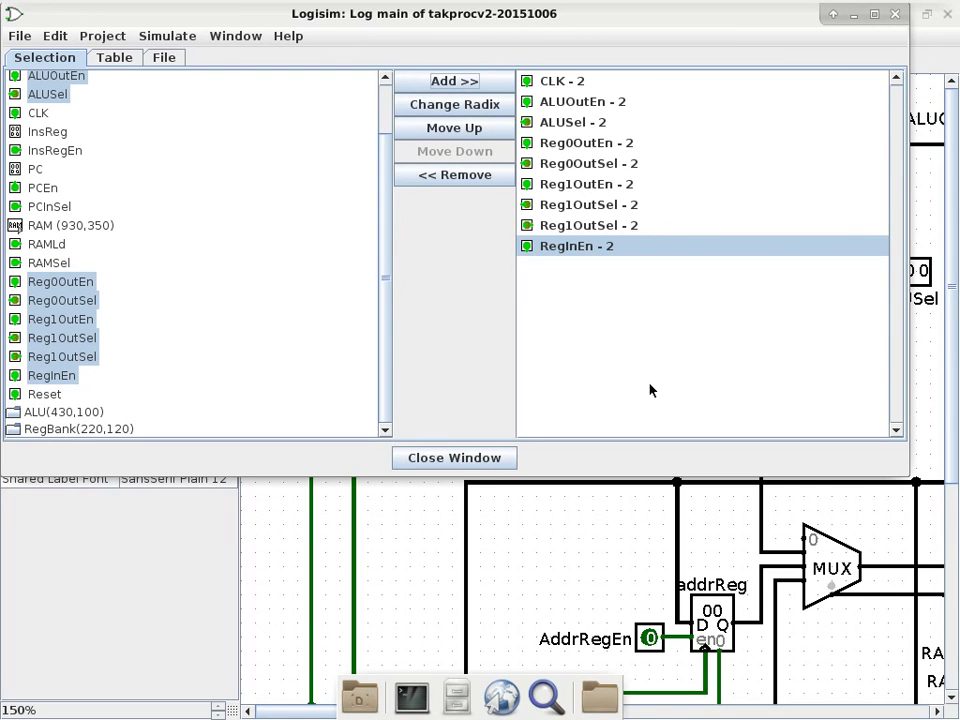
pyautogui.click(165, 60)
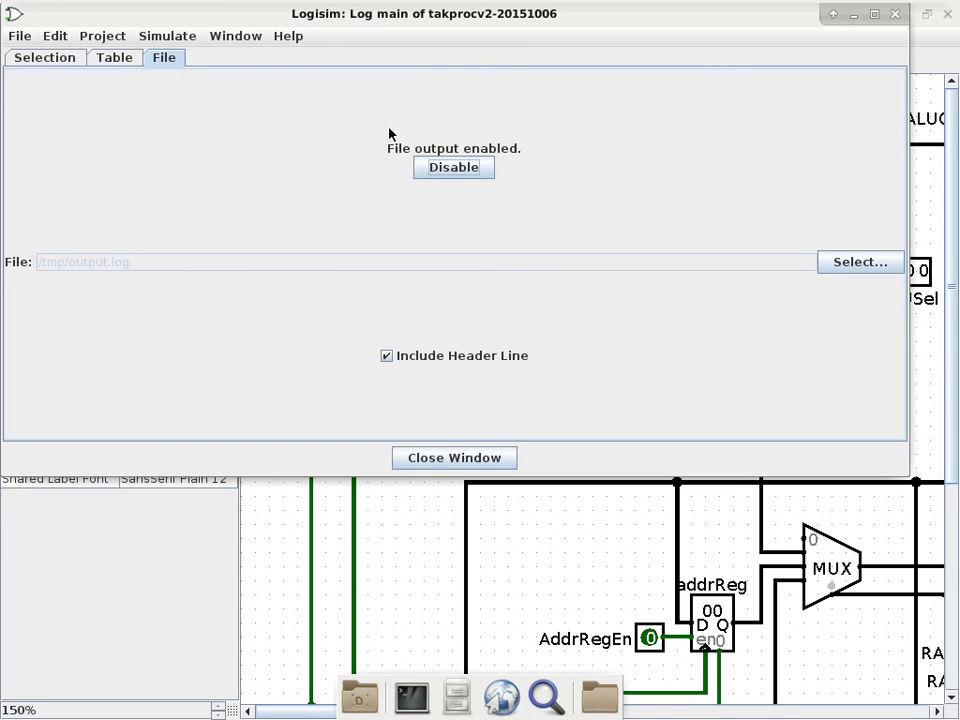
pyautogui.click(454, 458)
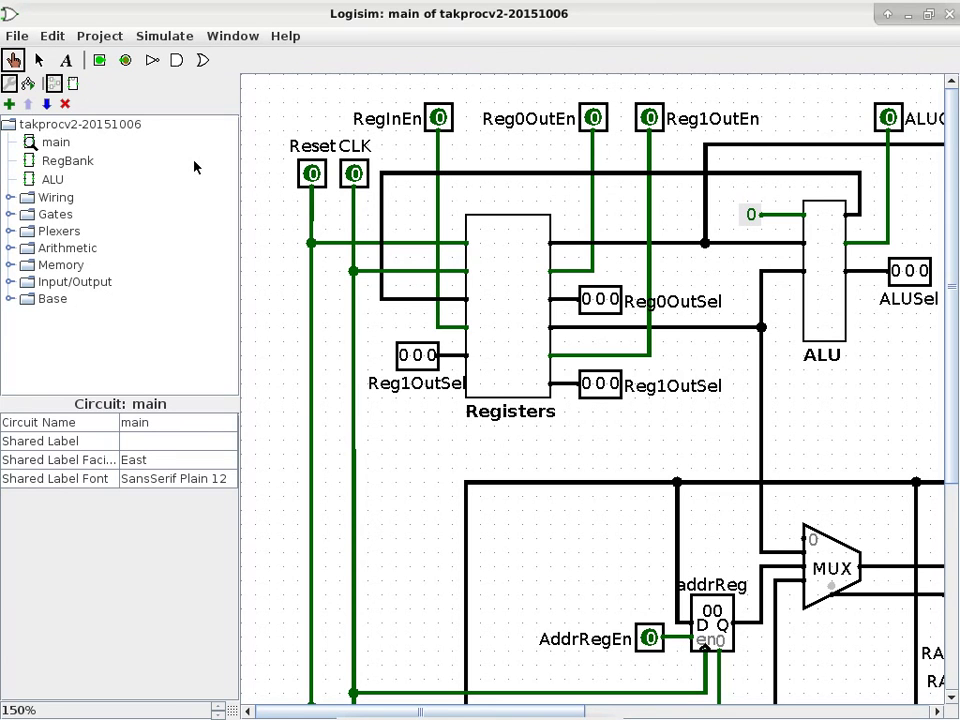
pyautogui.click(49, 180)
pyautogui.rightClick(49, 181)
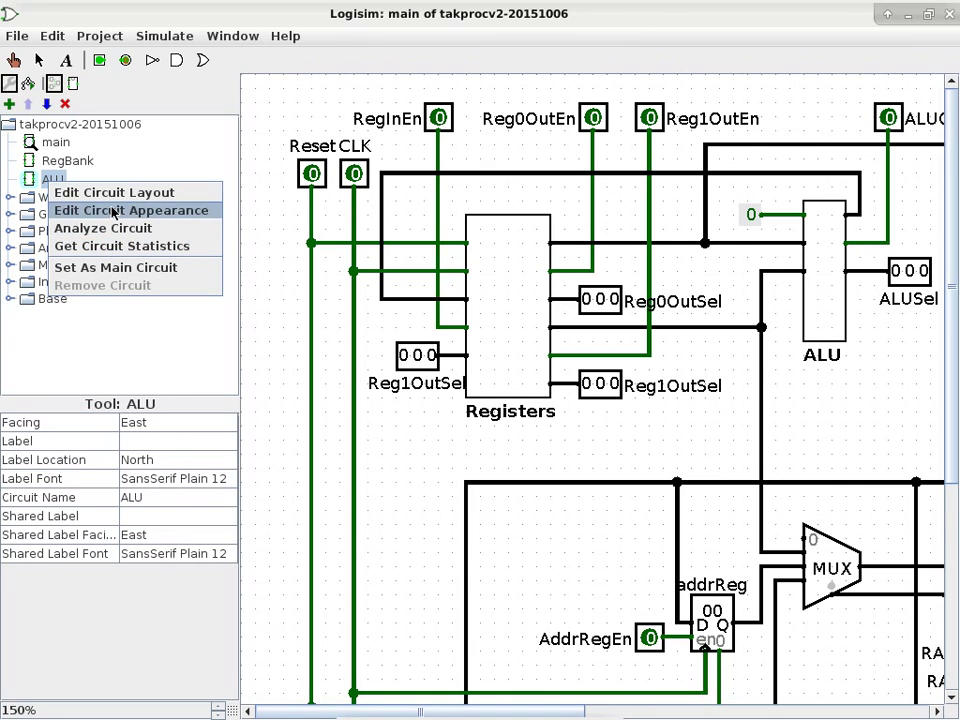
pyautogui.click(99, 68)
pyautogui.click(14, 62)
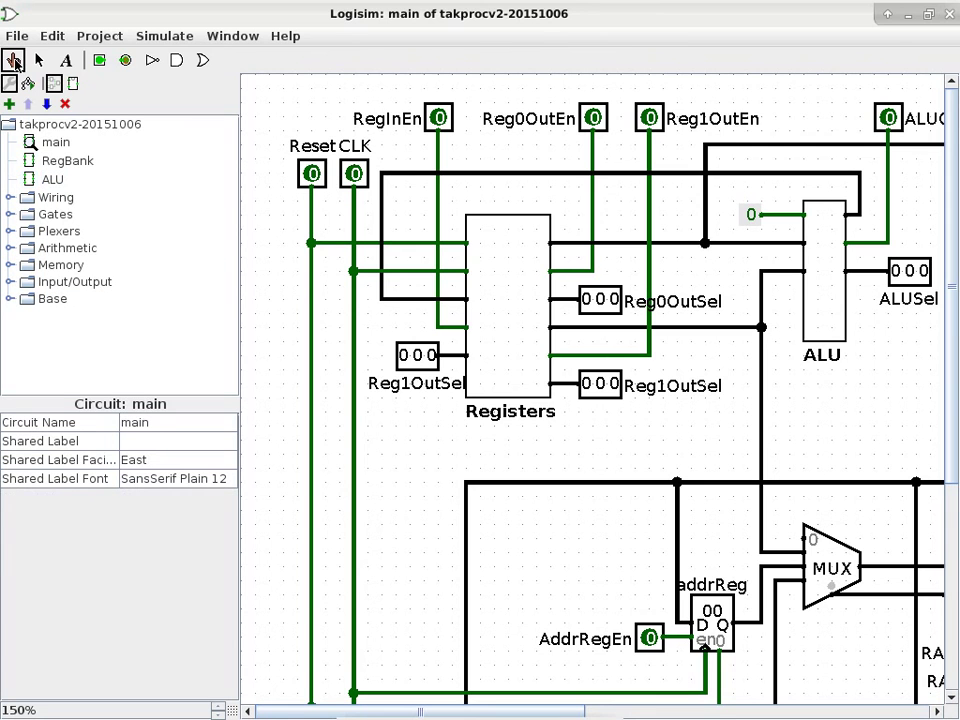
pyautogui.rightClick(56, 182)
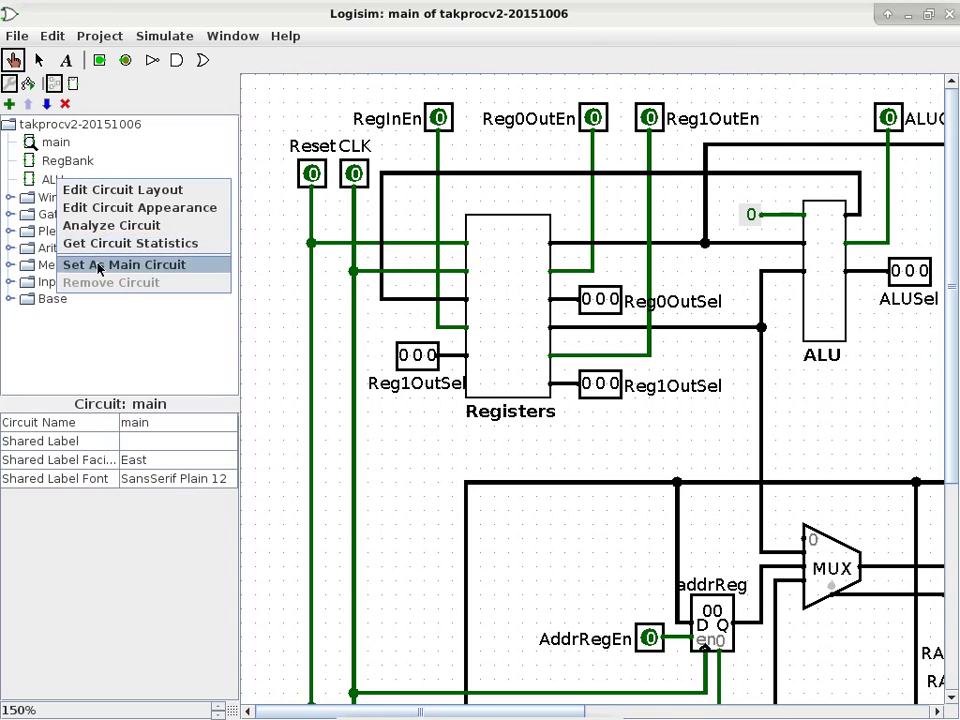
pyautogui.click(115, 171)
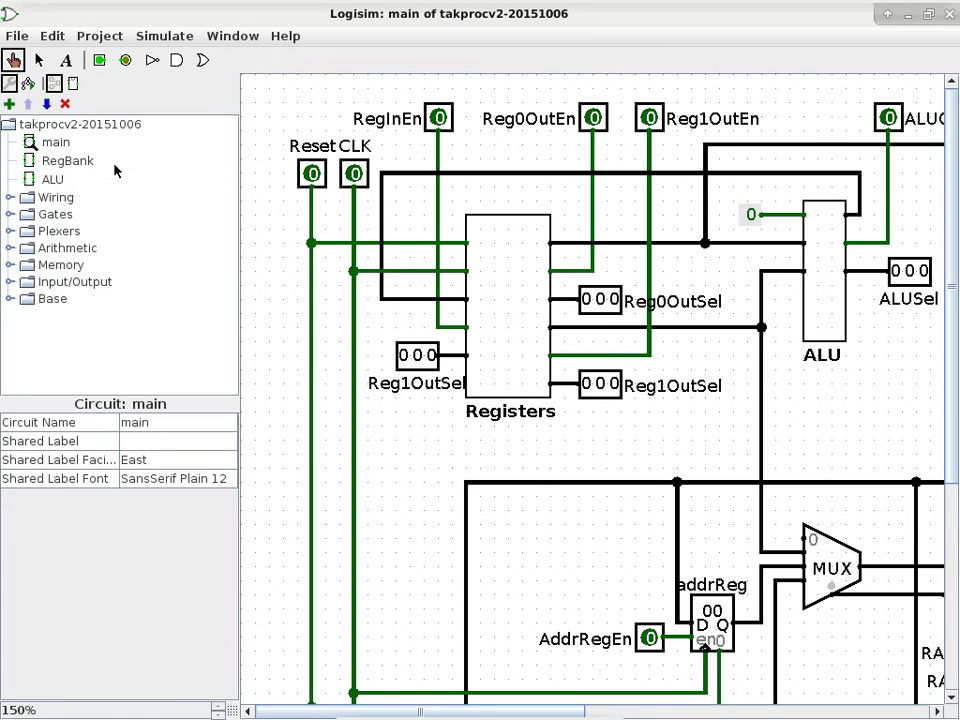
pyautogui.click(47, 180)
pyautogui.rightClick(46, 180)
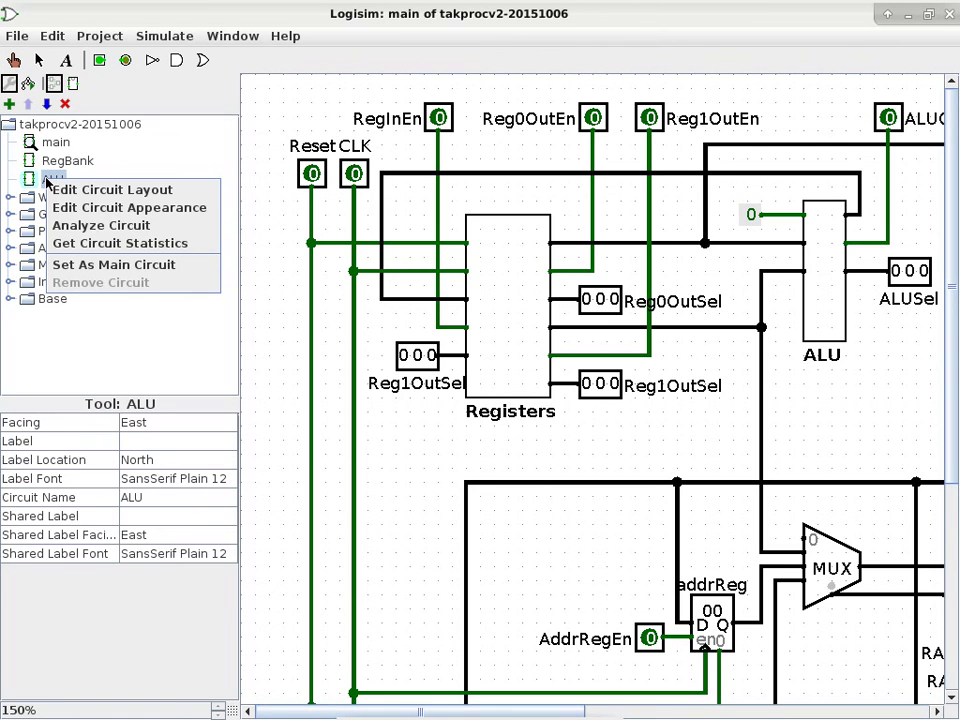
pyautogui.click(146, 156)
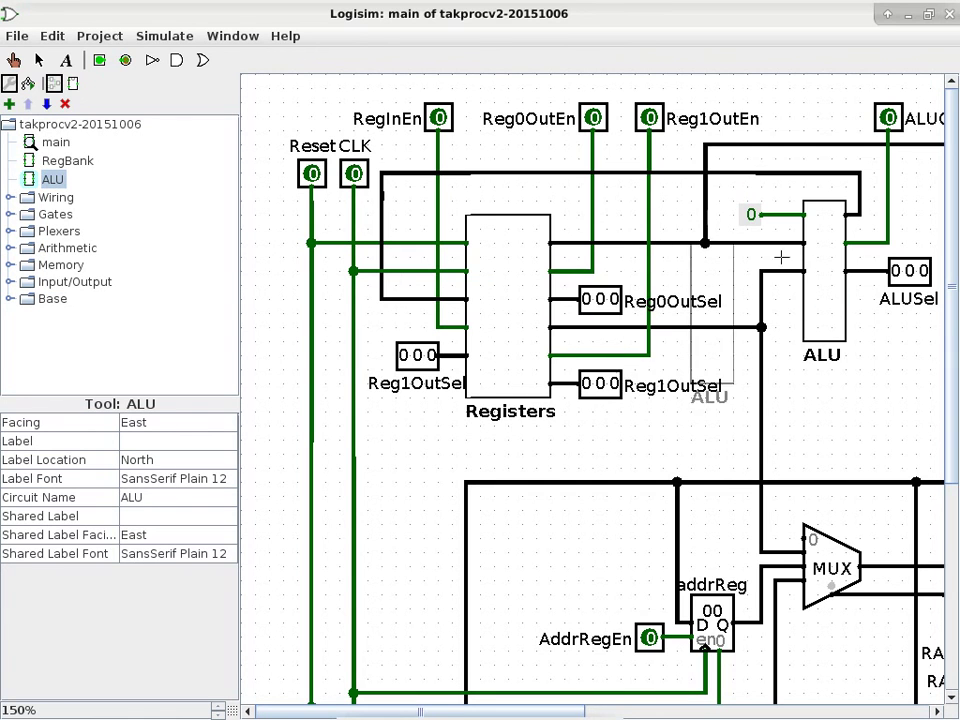
# - View the ALU block's subcircuit and examine its path from the adder through the MUX to the output and select pins
pyautogui.click(46, 61)
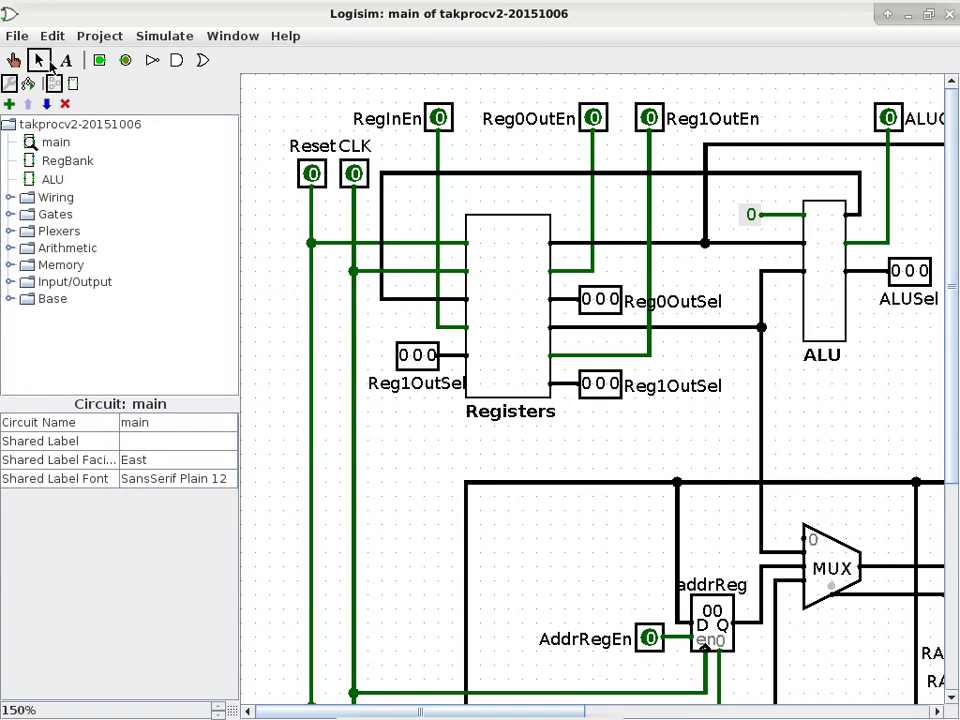
pyautogui.rightClick(823, 280)
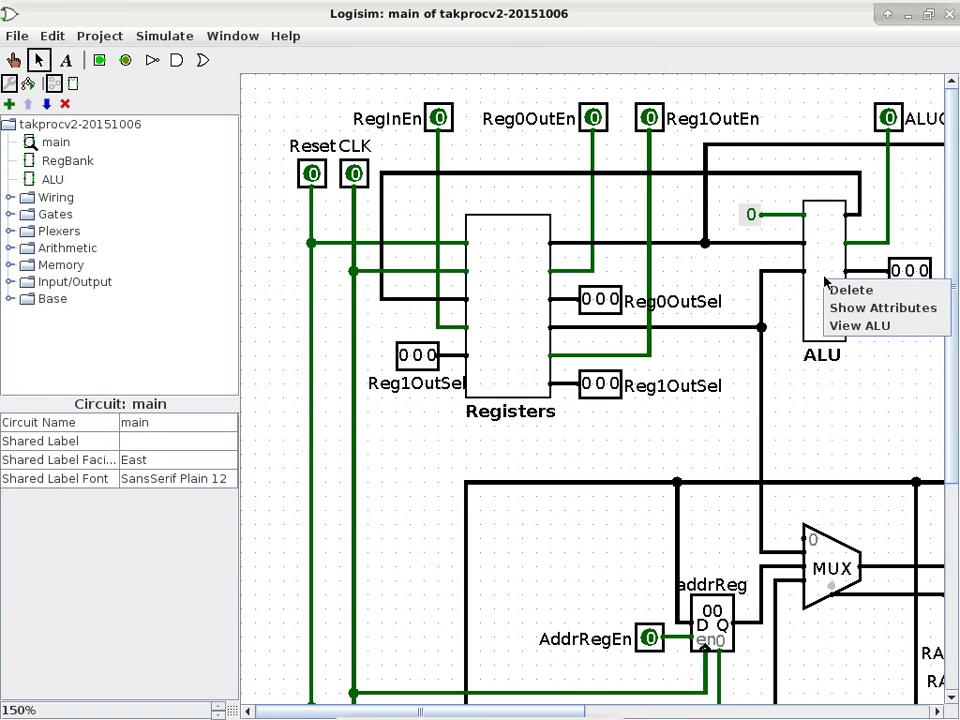
pyautogui.click(851, 326)
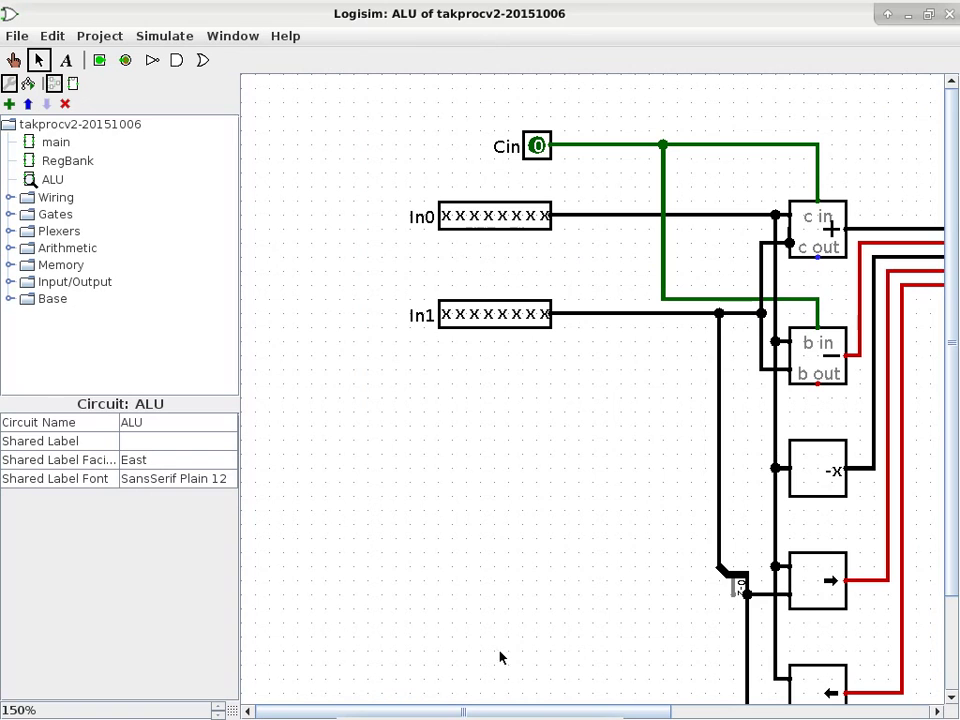
pyautogui.moveTo(514, 711); pyautogui.dragTo(626, 709)
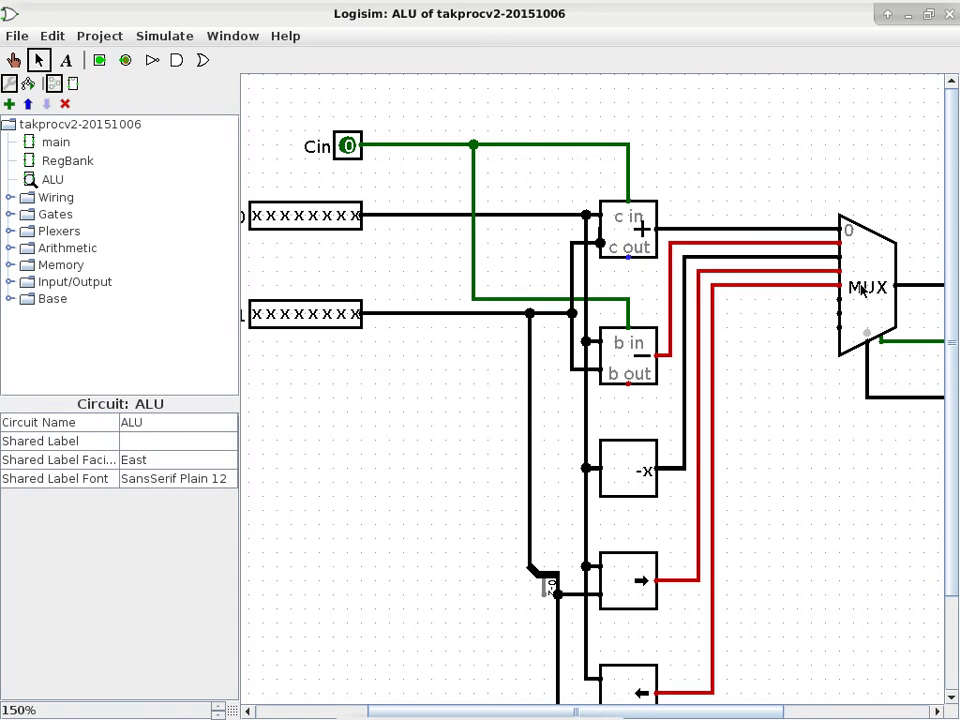
pyautogui.moveTo(713, 711); pyautogui.dragTo(815, 711)
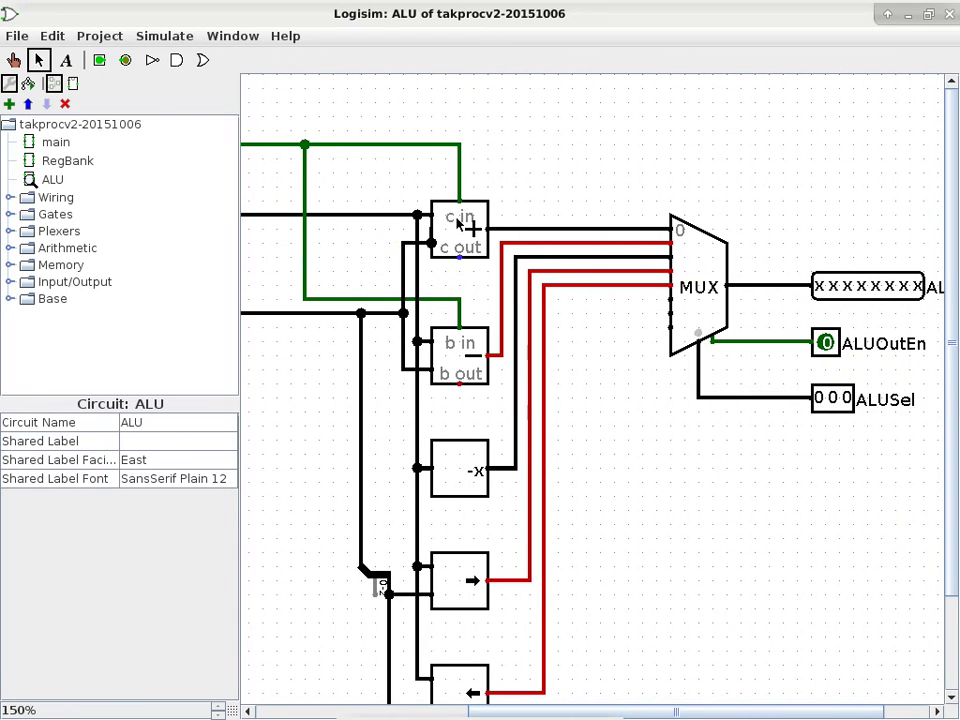
# - Return to the main circuit, set Reg1OutSel to 001 and switch both Reg0OutEn and Reg1OutEn to 1
pyautogui.doubleClick(57, 143)
pyautogui.moveTo(584, 709); pyautogui.dragTo(516, 705)
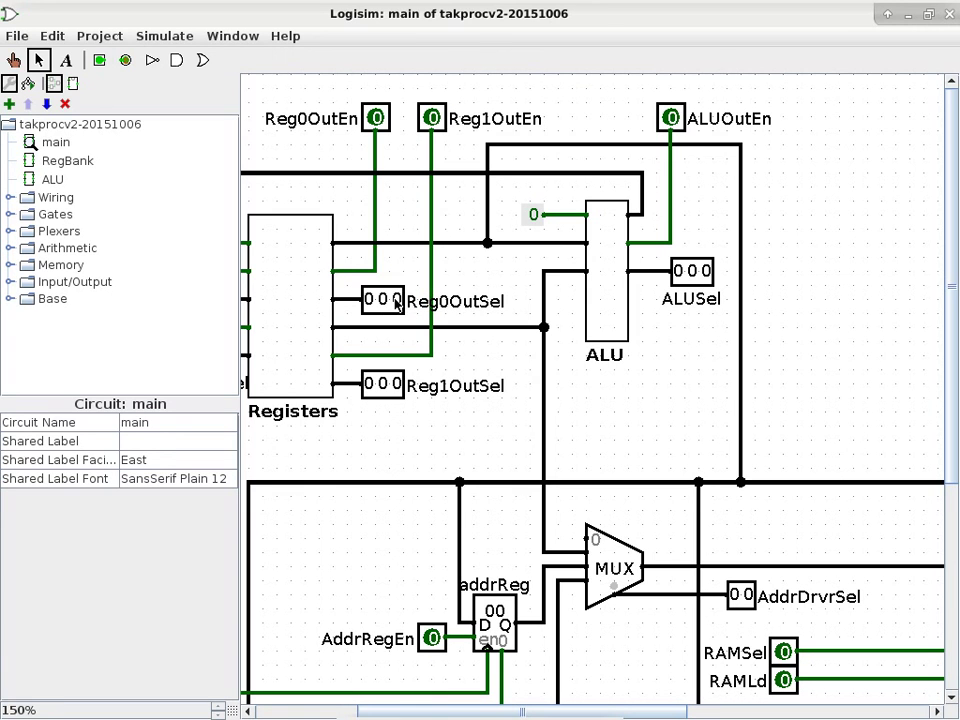
pyautogui.click(398, 392)
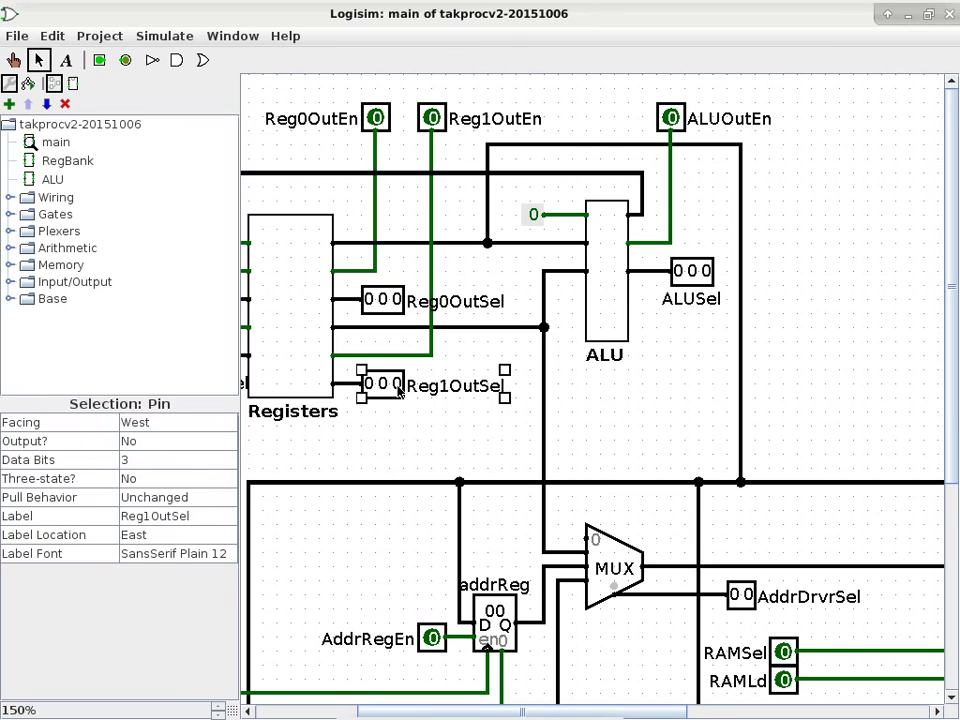
pyautogui.click(14, 60)
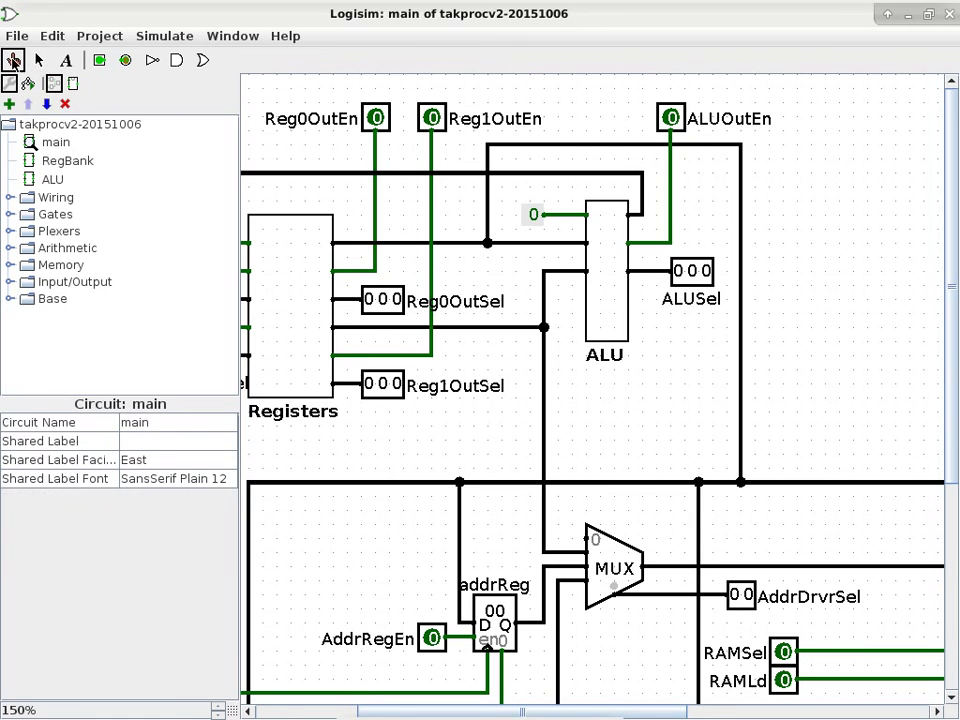
pyautogui.click(397, 387)
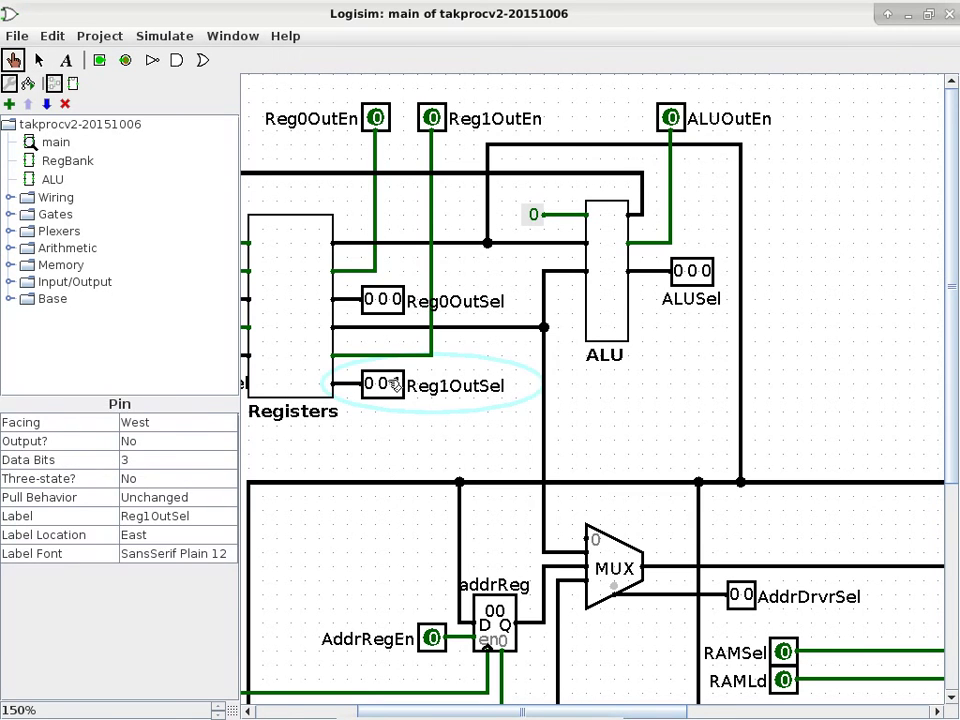
pyautogui.click(378, 118)
pyautogui.click(433, 118)
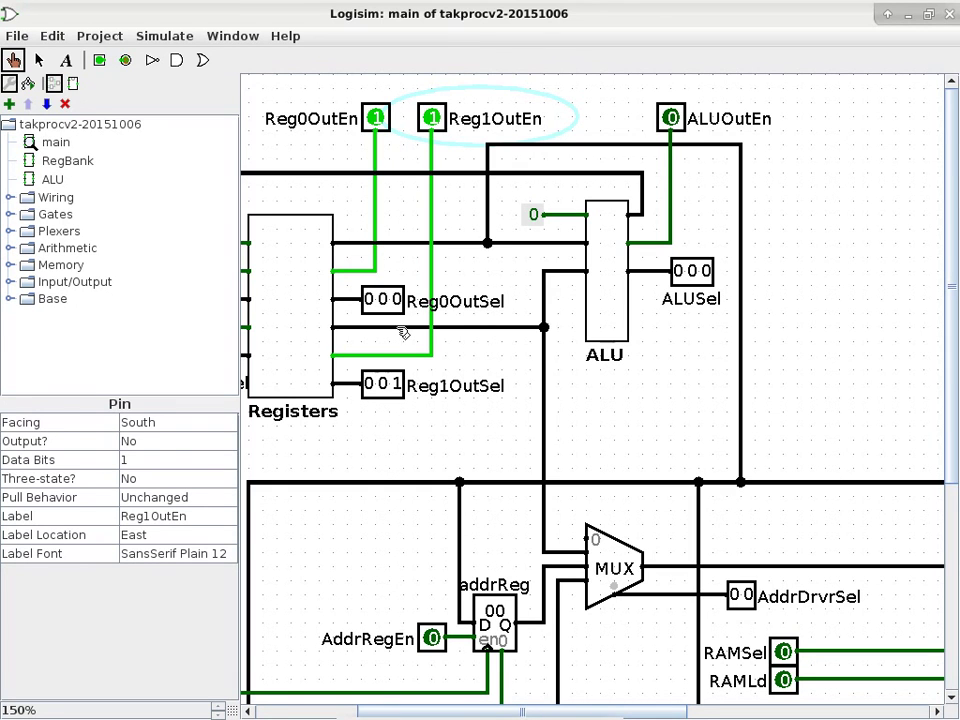
# - Probe the two register output buses feeding the ALU and the adder's output wire inside the ALU subcircuit
pyautogui.click(396, 243)
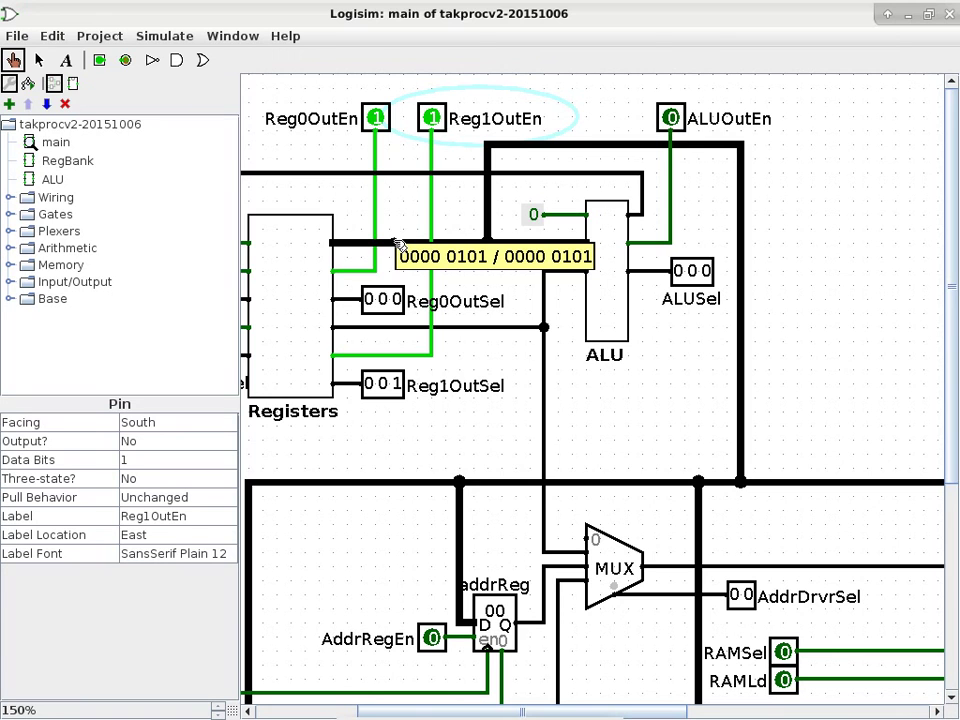
pyautogui.click(389, 330)
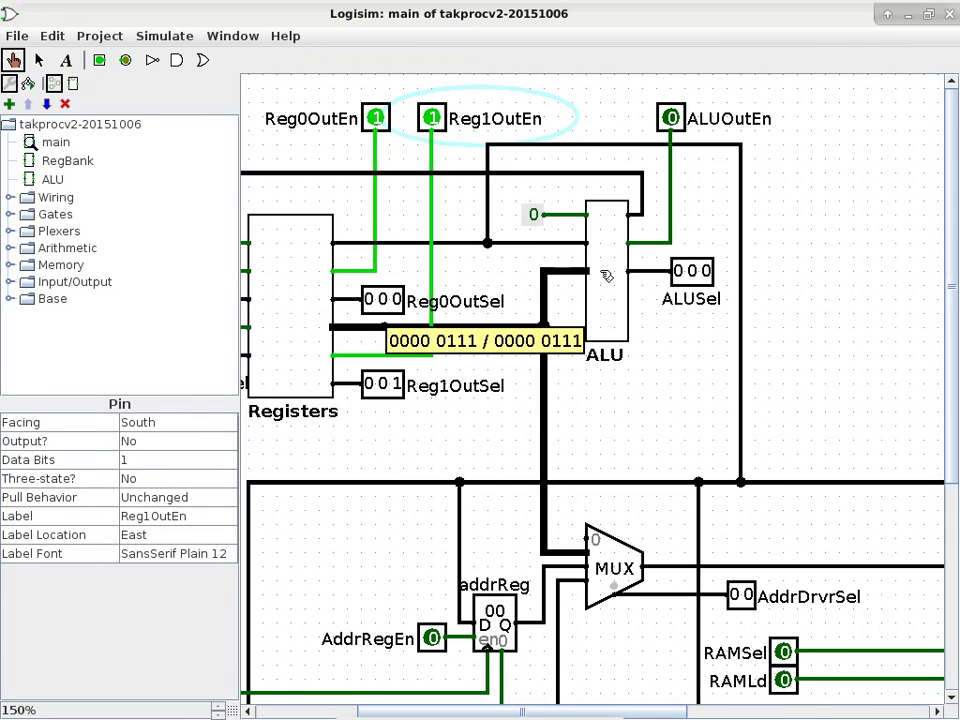
pyautogui.rightClick(610, 277)
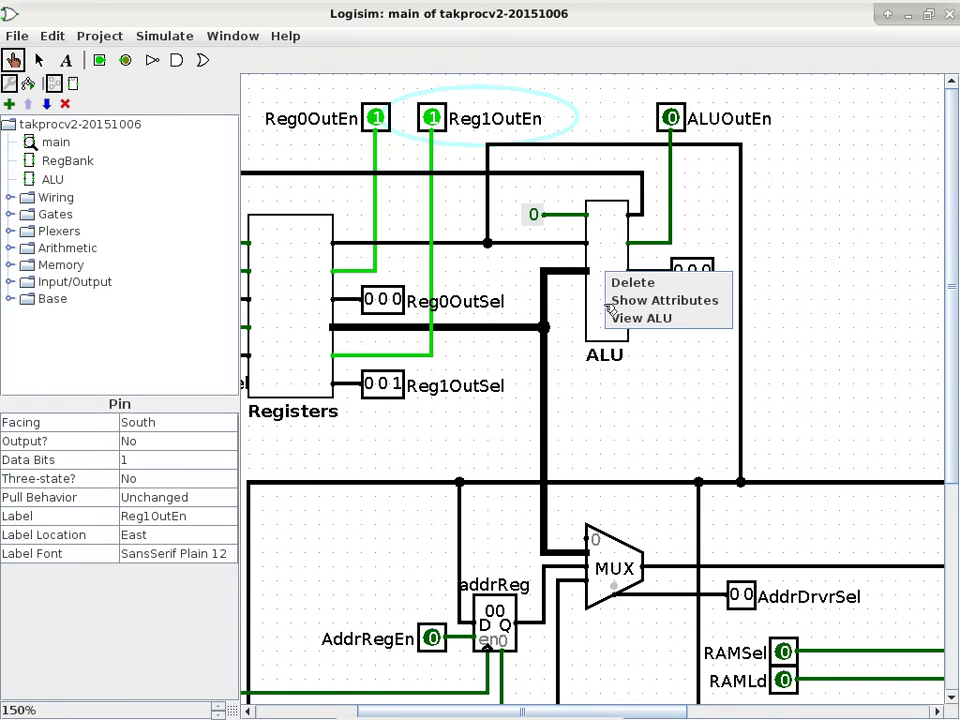
pyautogui.click(620, 318)
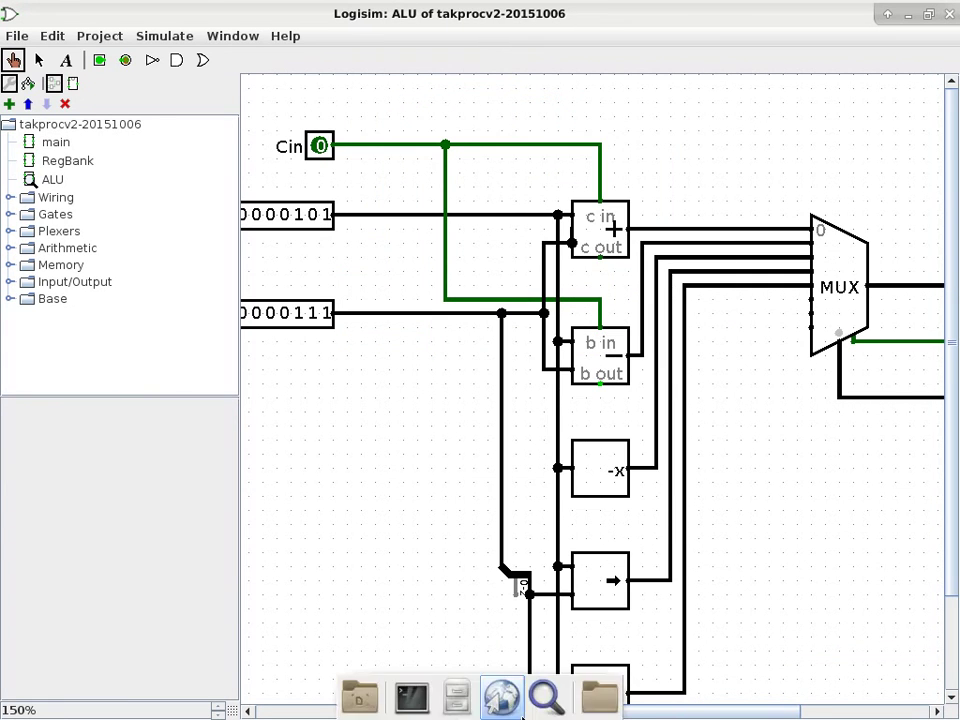
pyautogui.moveTo(688, 712); pyautogui.dragTo(789, 705)
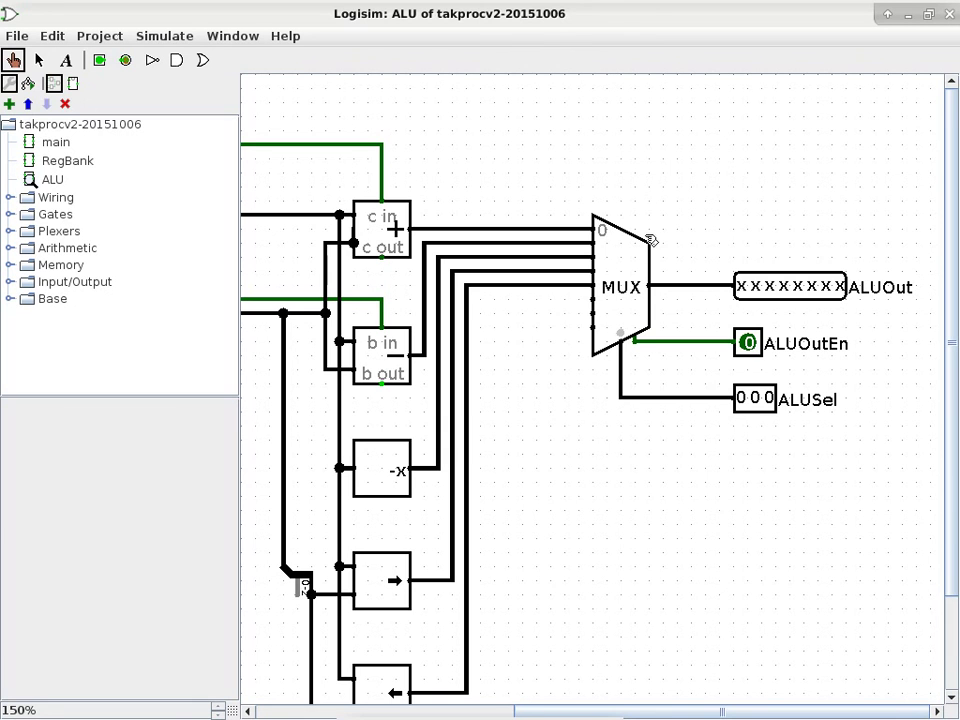
pyautogui.click(443, 230)
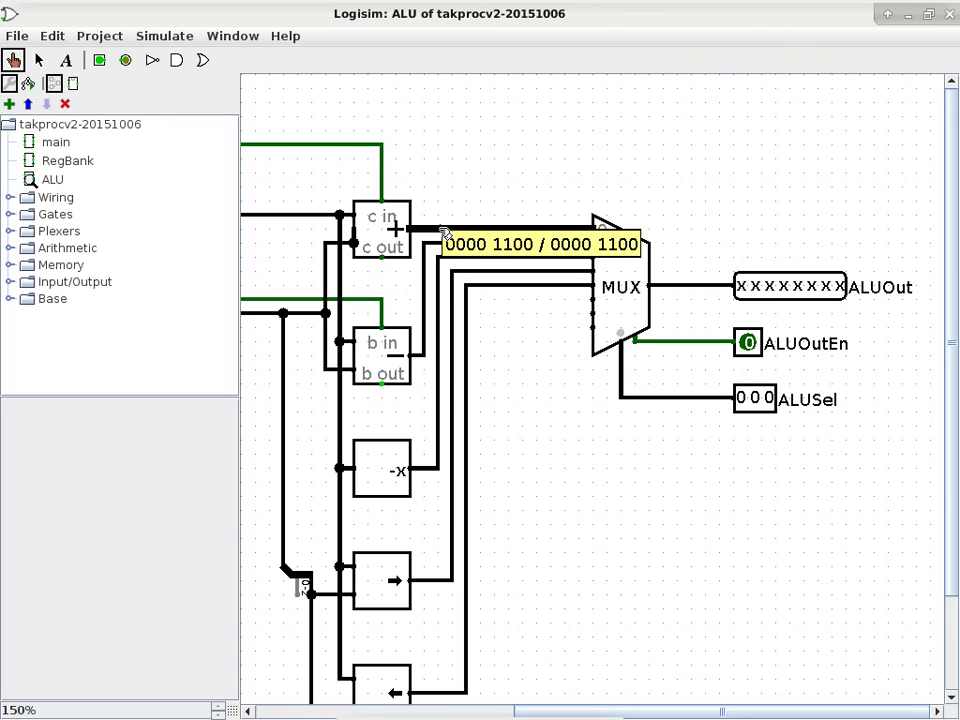
# - Return to the main circuit and set ALUOutEn to 1
pyautogui.doubleClick(62, 146)
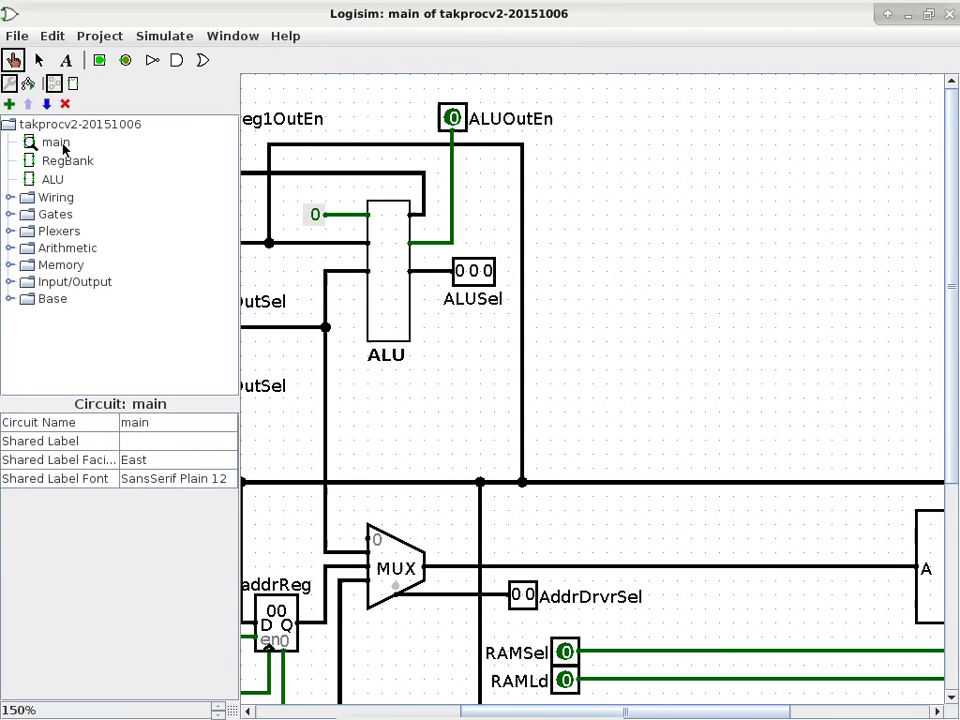
pyautogui.click(460, 118)
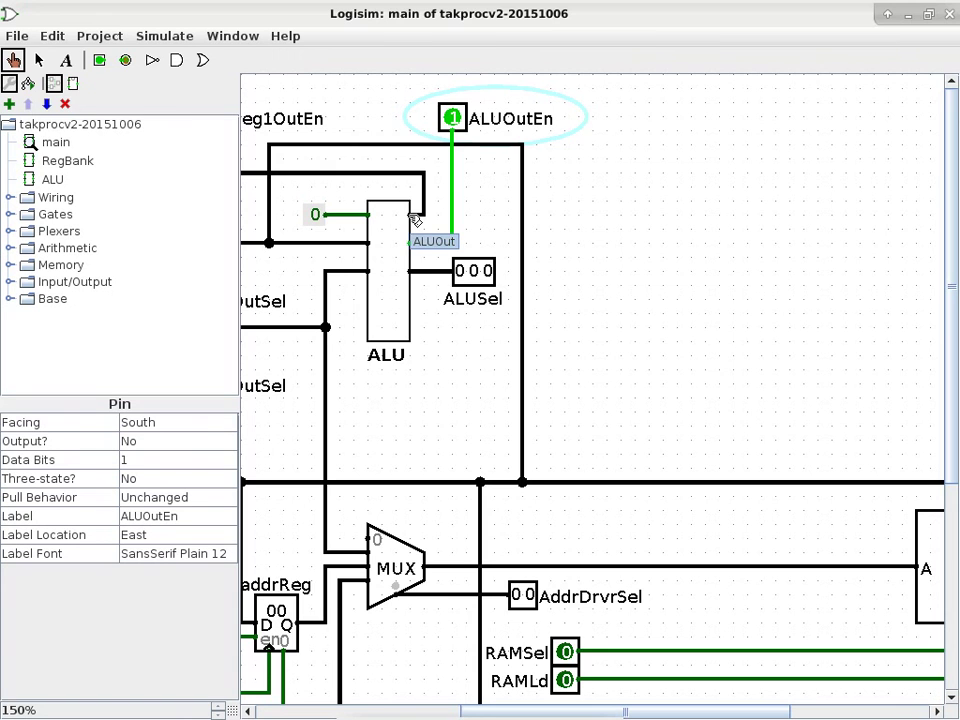
# - Probe the ALU's output bus feeding back to the Registers block and set RegInEn to 1
pyautogui.click(404, 176)
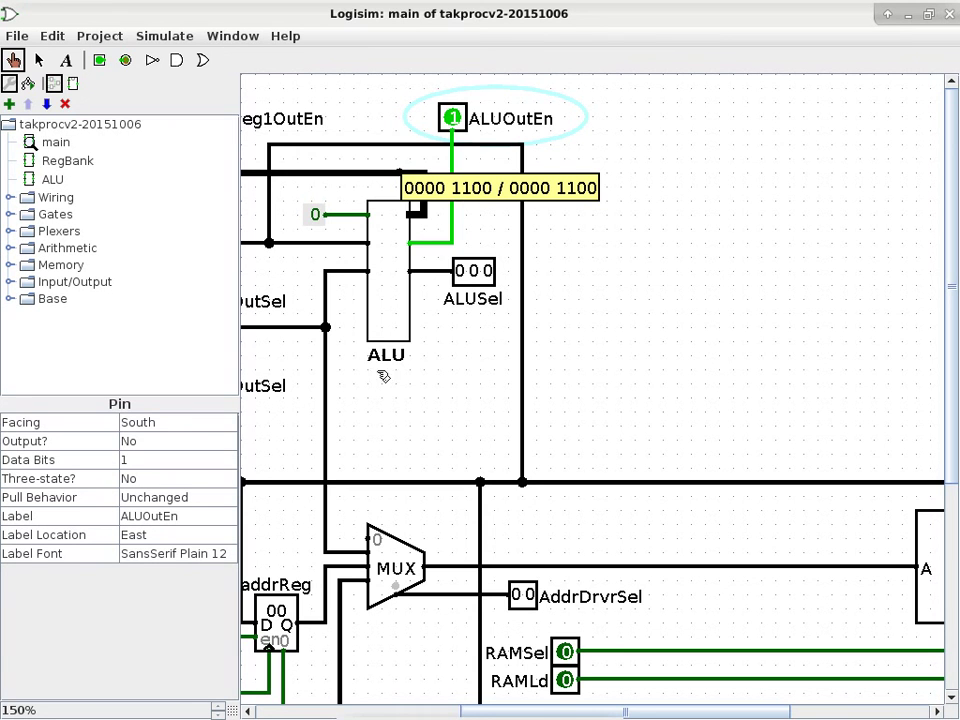
pyautogui.moveTo(544, 711); pyautogui.dragTo(343, 711)
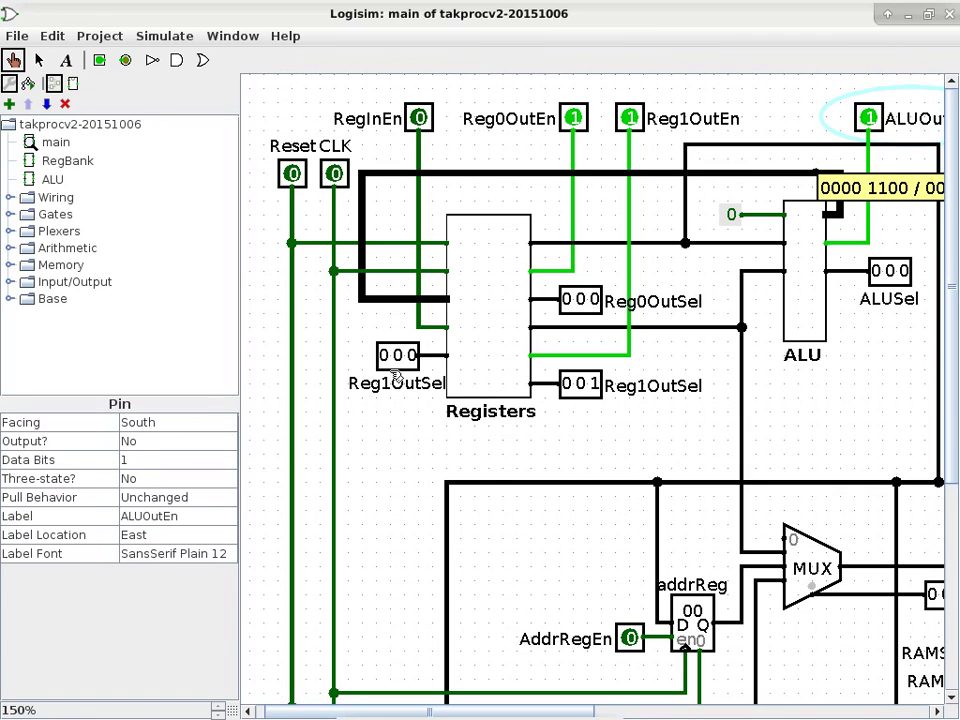
pyautogui.click(421, 118)
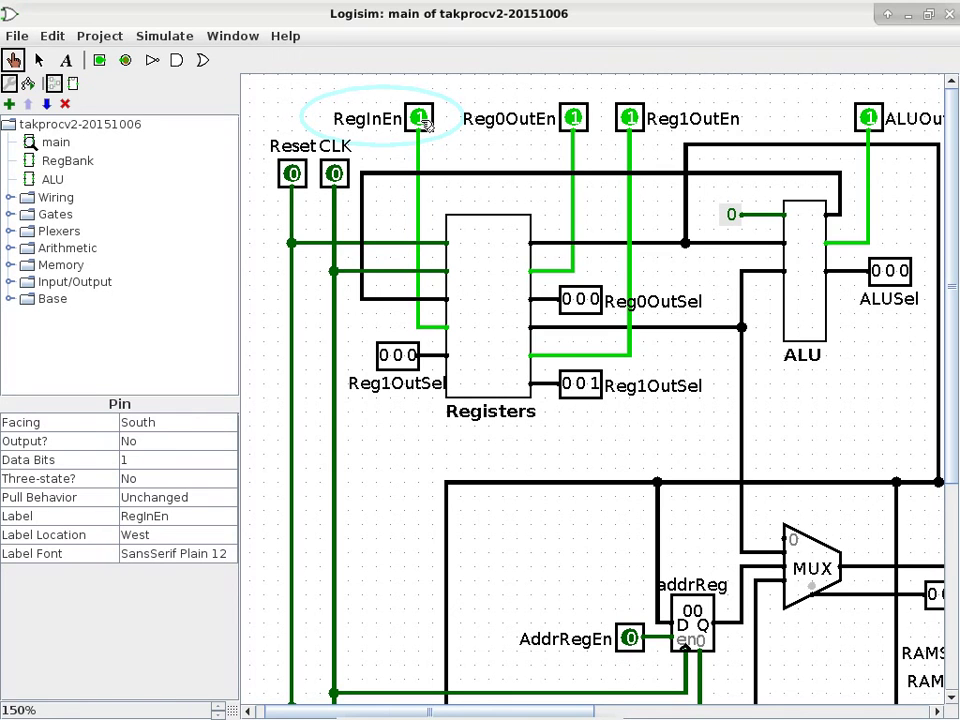
# - View the Registers block's RegBank subcircuit and examine its input decoder, register enable lines and output MUX
pyautogui.click(87, 163)
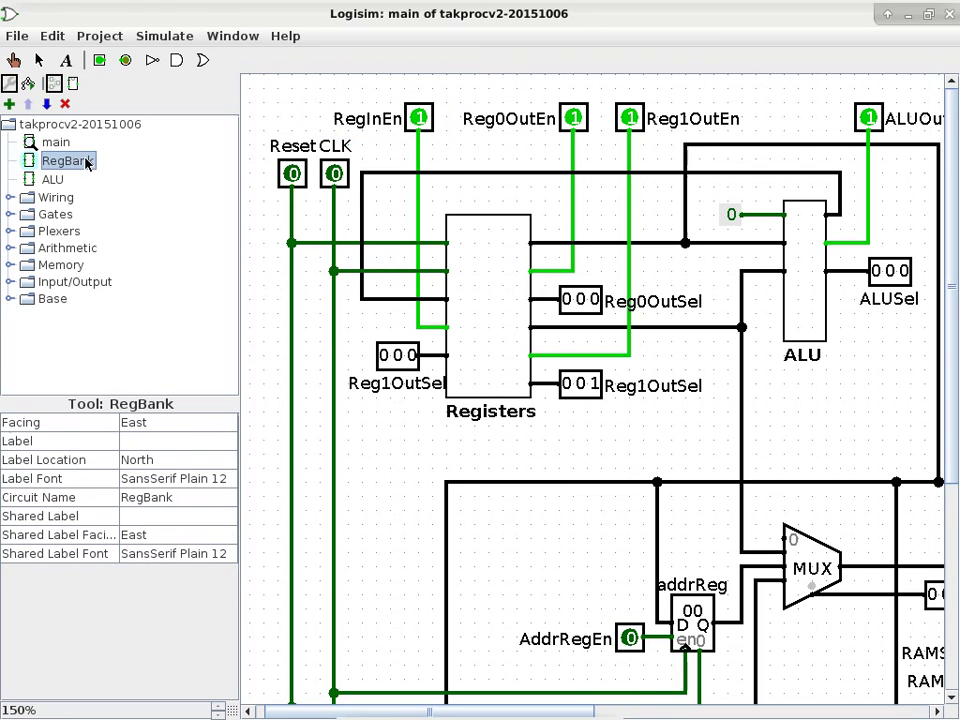
pyautogui.click(39, 60)
pyautogui.click(13, 60)
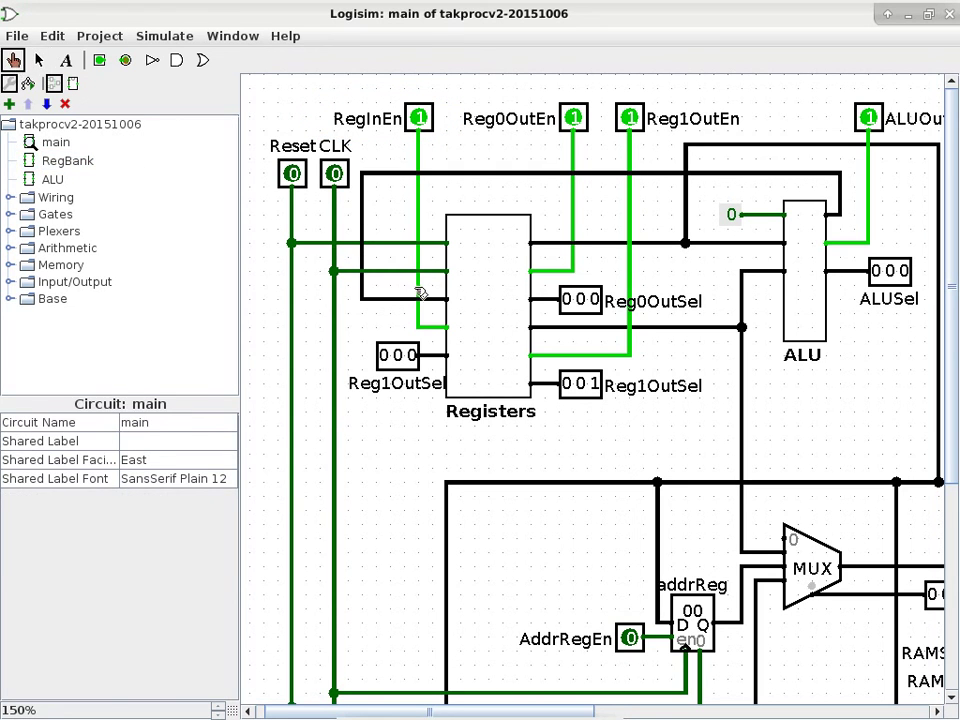
pyautogui.rightClick(493, 285)
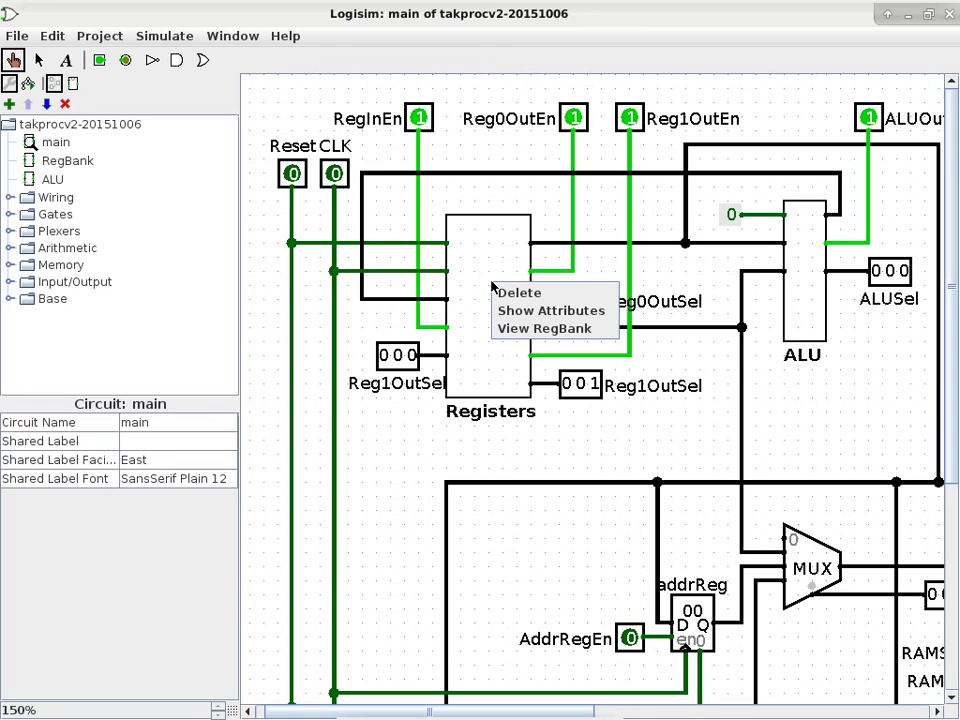
pyautogui.click(509, 330)
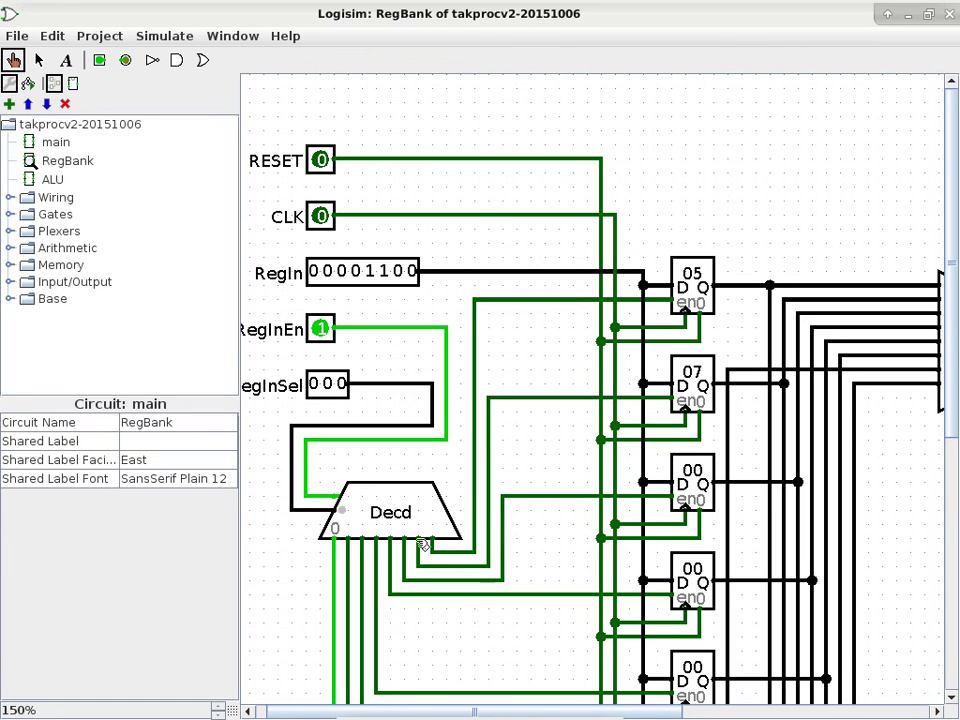
pyautogui.moveTo(955, 352); pyautogui.dragTo(945, 518)
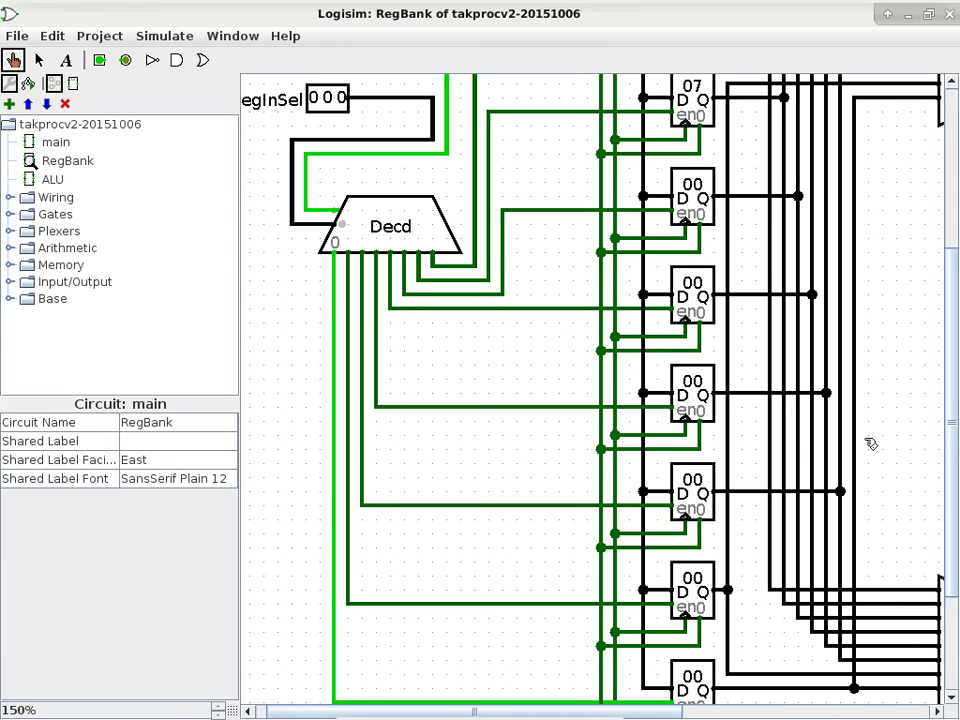
pyautogui.moveTo(951, 512); pyautogui.dragTo(952, 455)
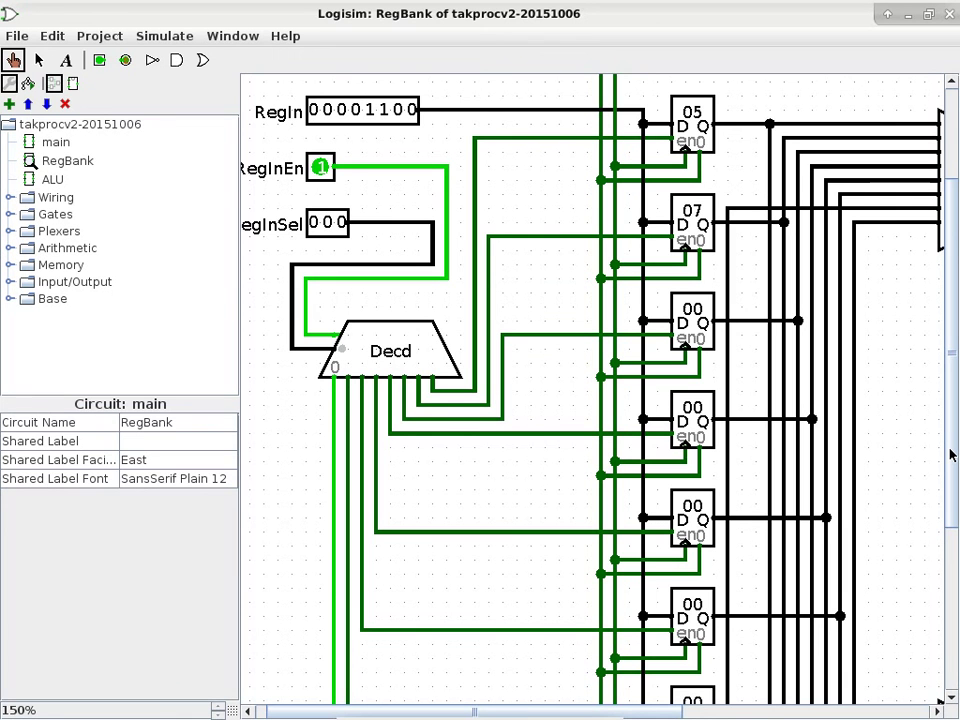
pyautogui.moveTo(951, 455); pyautogui.dragTo(955, 372)
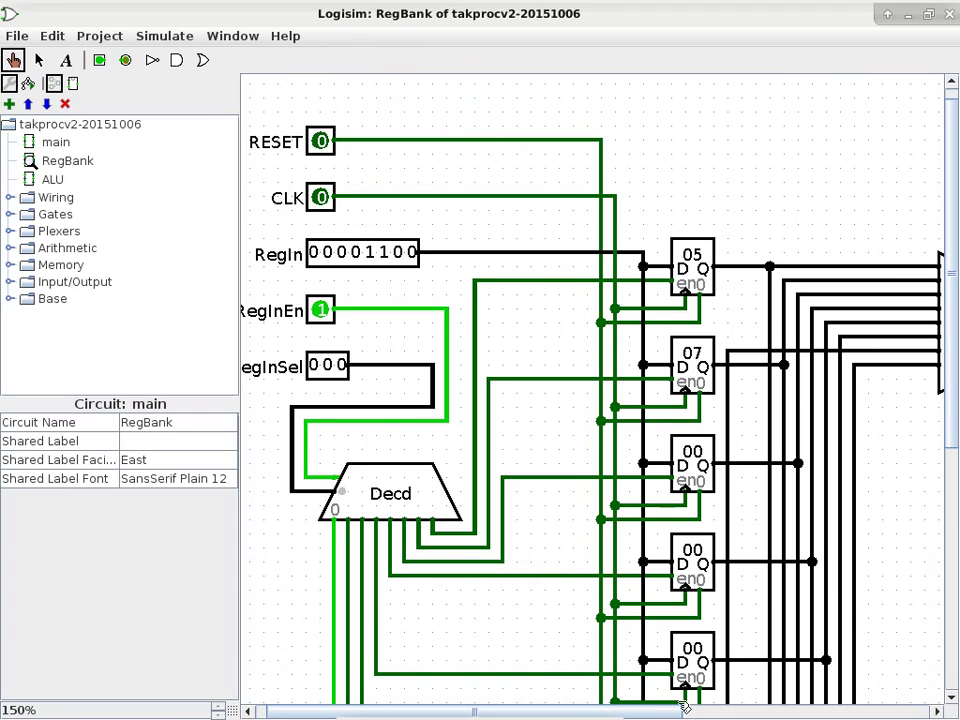
pyautogui.moveTo(671, 709); pyautogui.dragTo(897, 717)
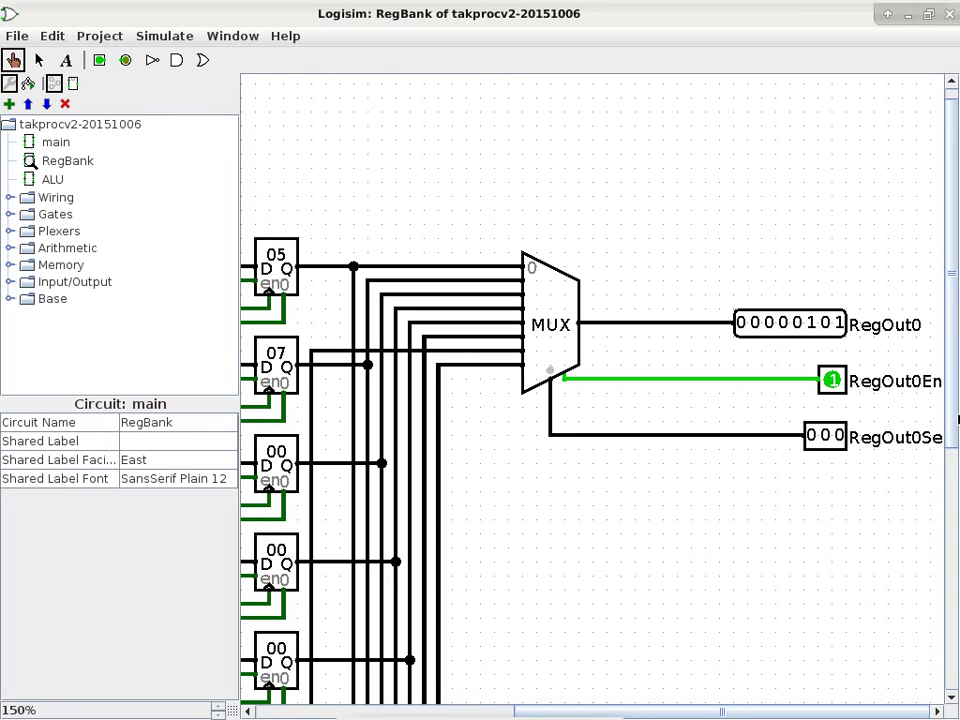
pyautogui.moveTo(761, 700); pyautogui.dragTo(500, 700)
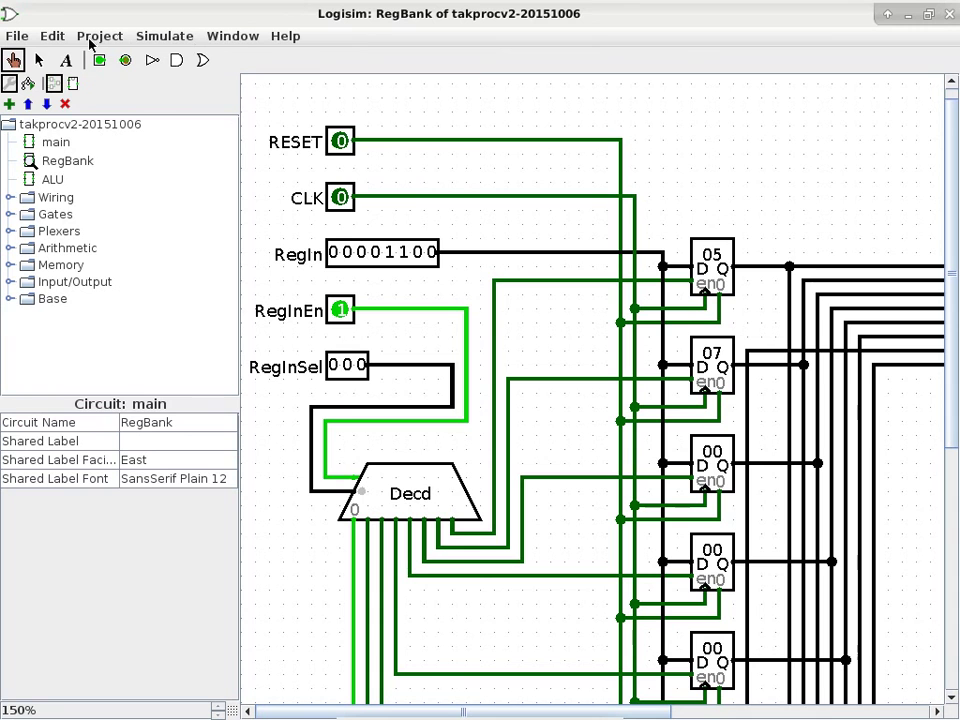
# - In the main circuit, set the Reg1OutSel pin on the Registers block's input side to 111 and view RegBank
pyautogui.doubleClick(55, 142)
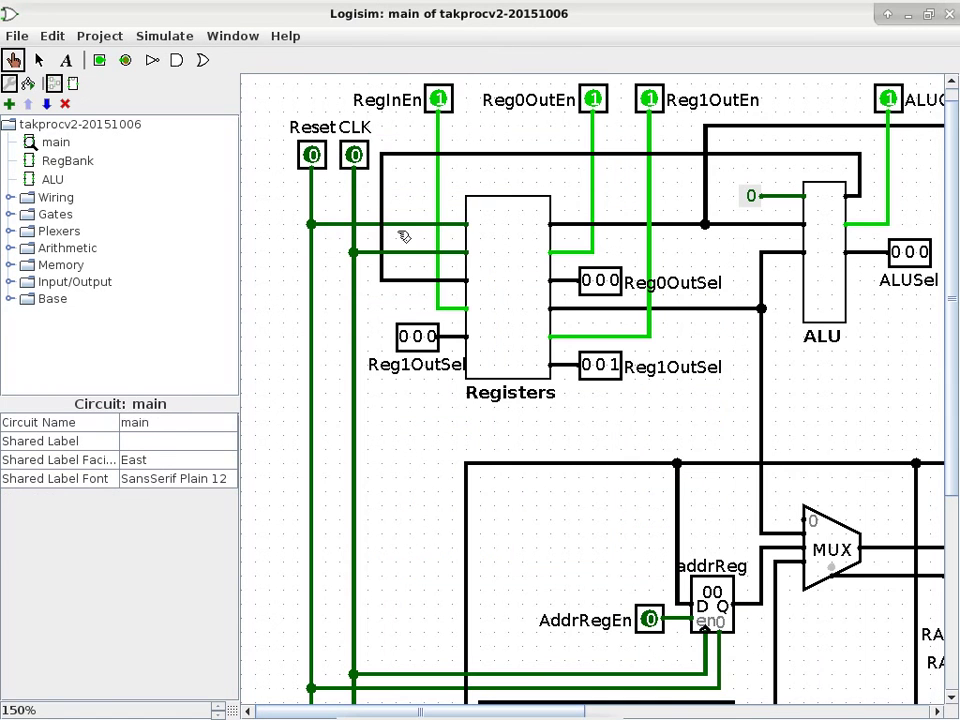
pyautogui.click(433, 337)
pyautogui.click(433, 337)
pyautogui.click(413, 337)
pyautogui.click(406, 337)
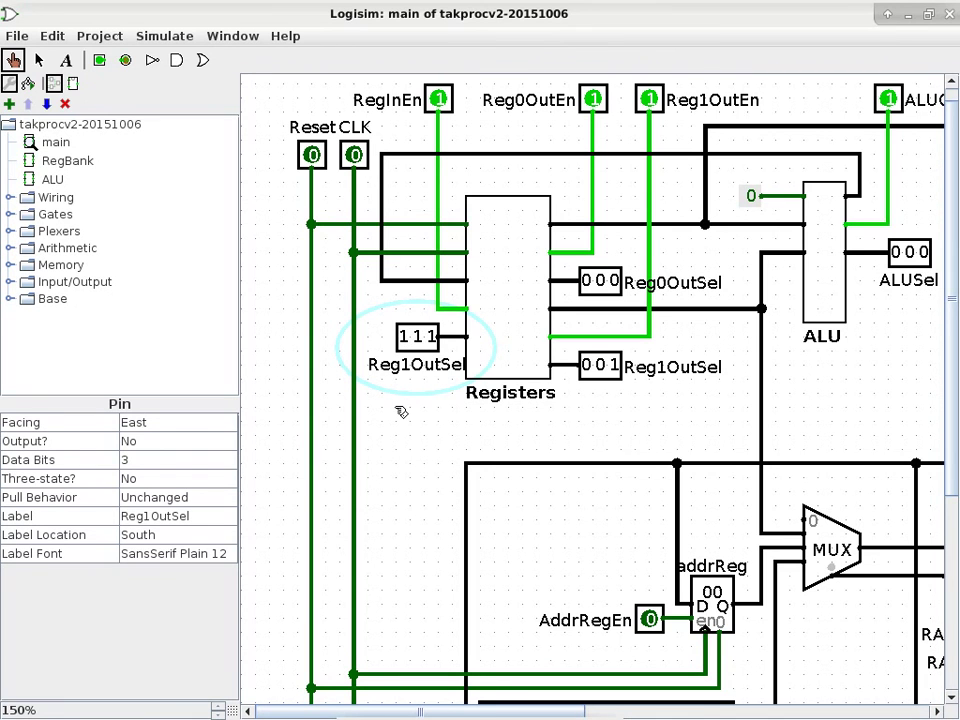
pyautogui.rightClick(522, 291)
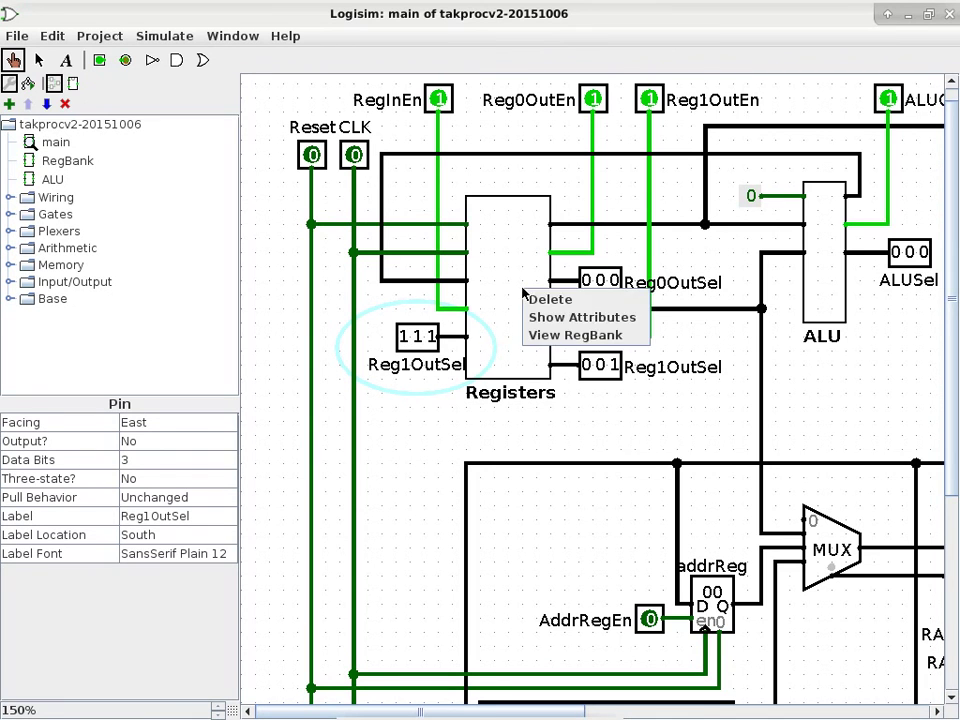
pyautogui.click(536, 334)
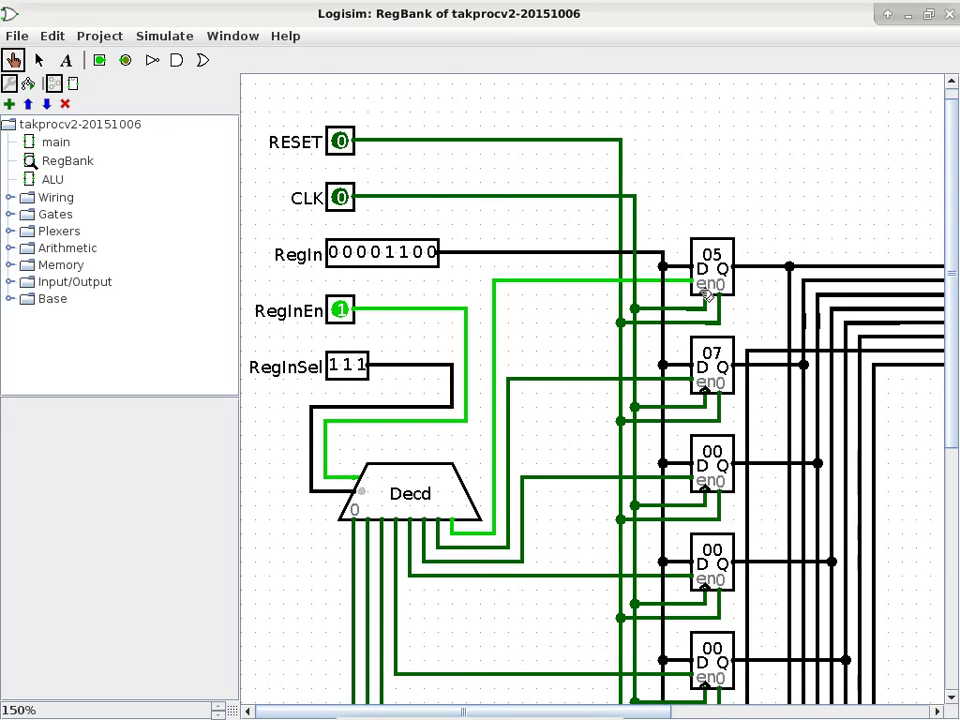
# - Return to the main circuit, set CLK to 1, and check the RegBank registers and the ALU's output bus
pyautogui.doubleClick(60, 144)
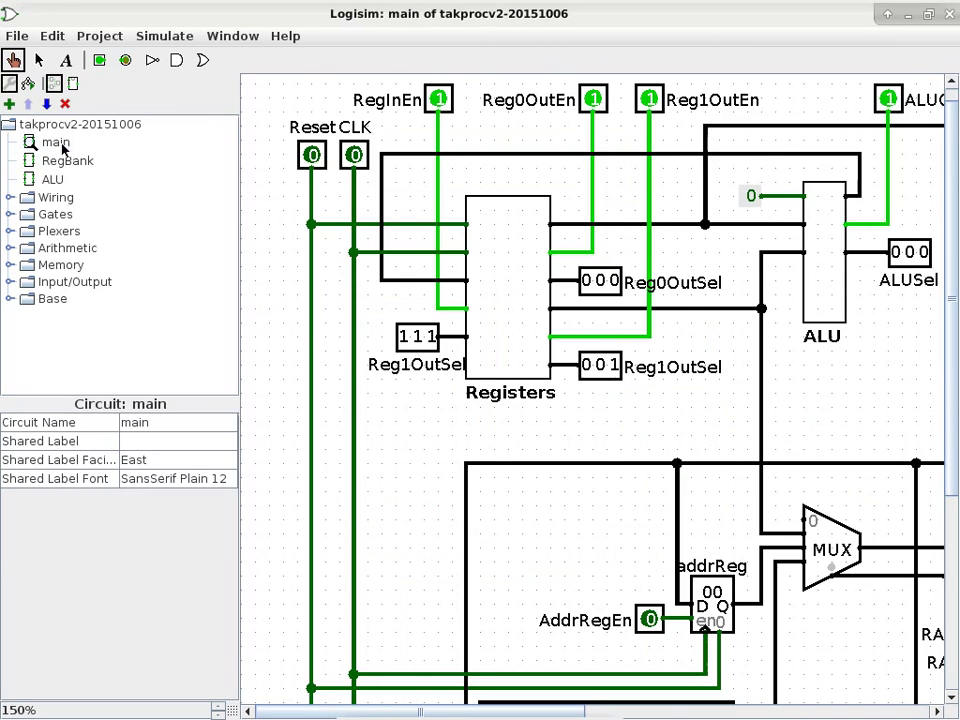
pyautogui.click(355, 156)
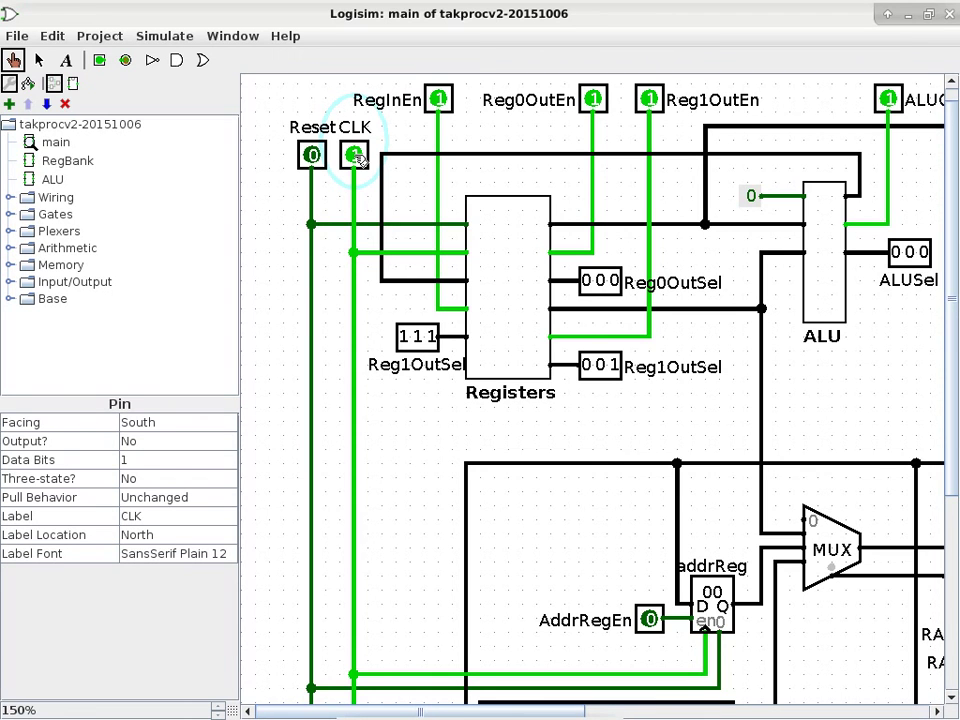
pyautogui.rightClick(499, 283)
pyautogui.click(533, 326)
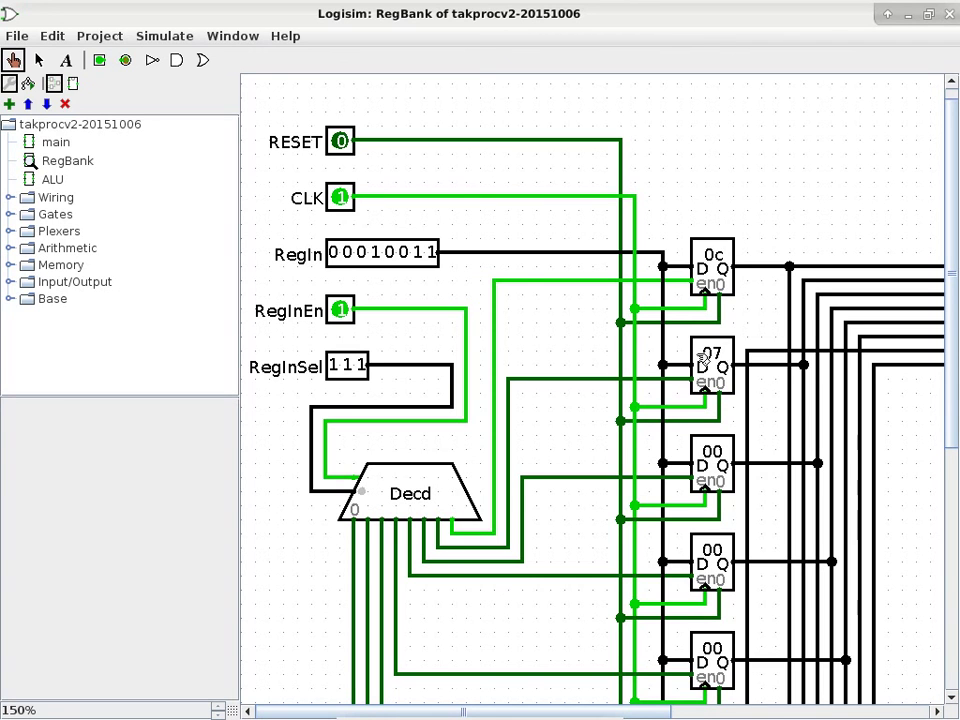
pyautogui.doubleClick(58, 142)
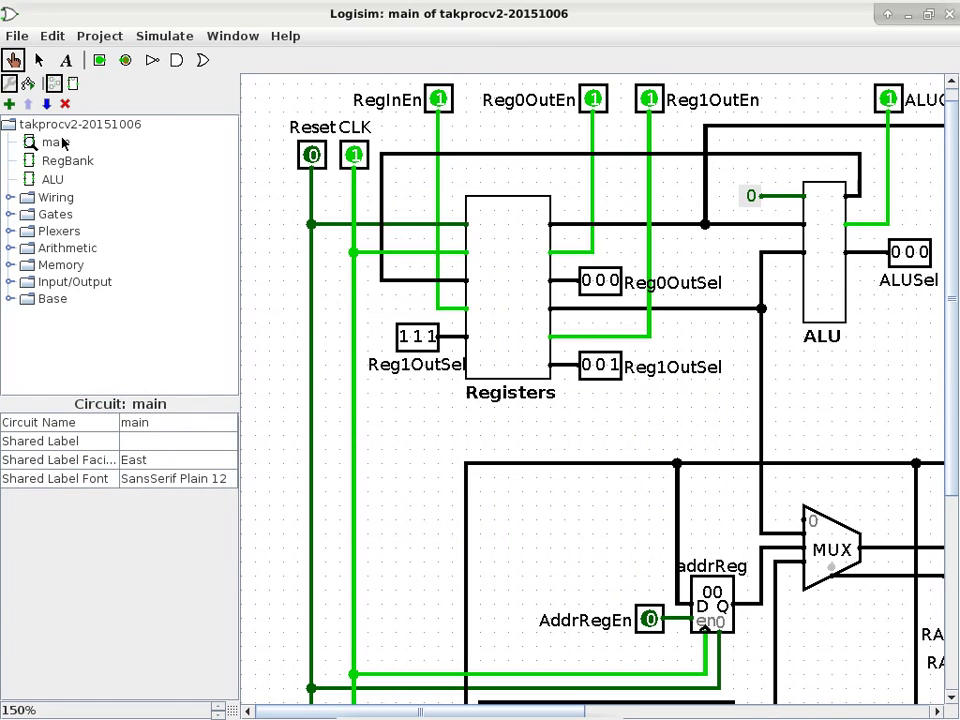
pyautogui.click(828, 157)
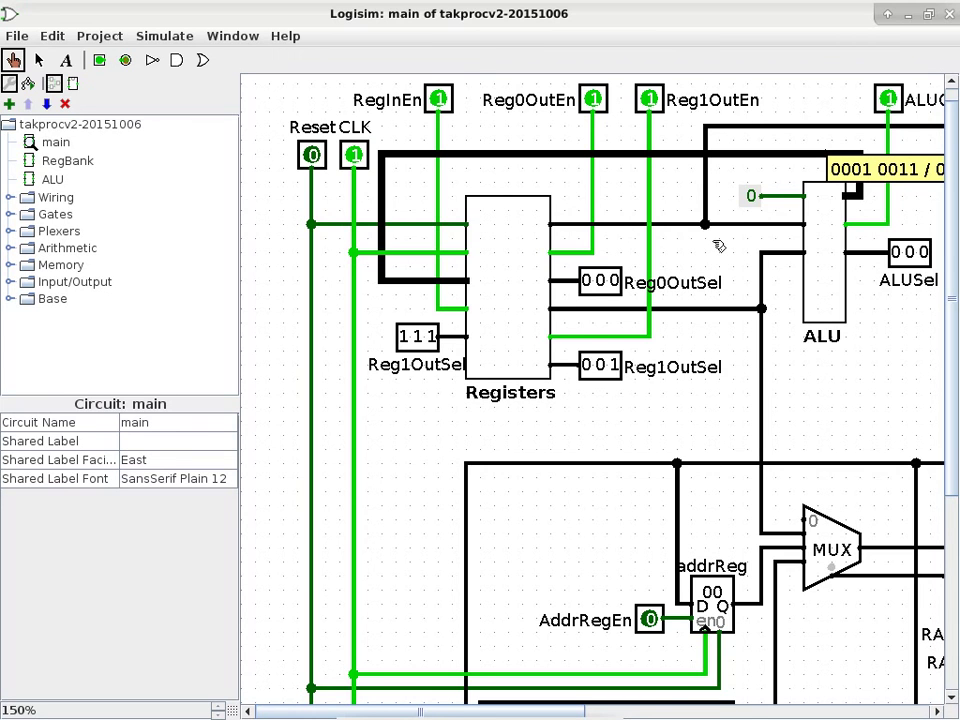
# - Set CLK, RegInEn, Reg0OutEn, Reg1OutEn and ALUOutEn to 0
pyautogui.click(357, 156)
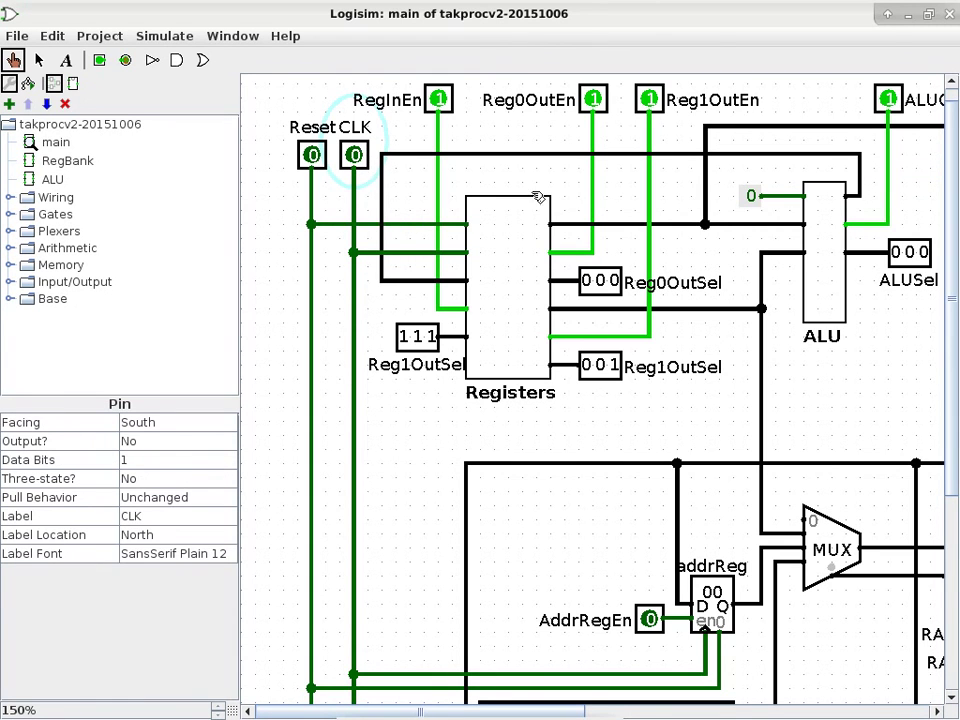
pyautogui.click(438, 98)
pyautogui.click(593, 99)
pyautogui.click(650, 100)
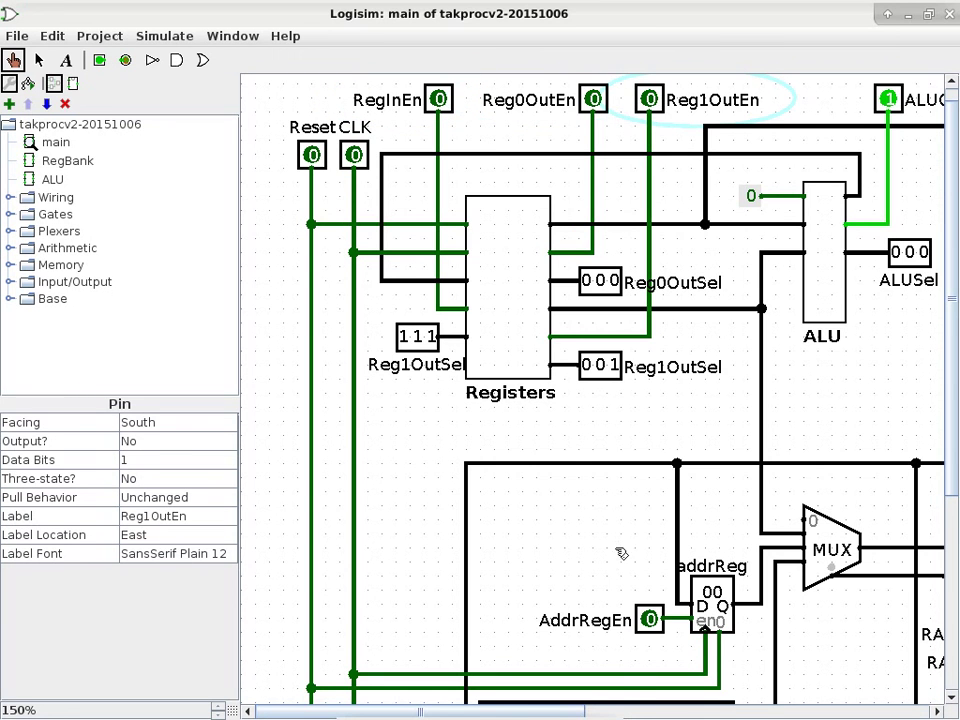
pyautogui.moveTo(572, 713); pyautogui.dragTo(660, 692)
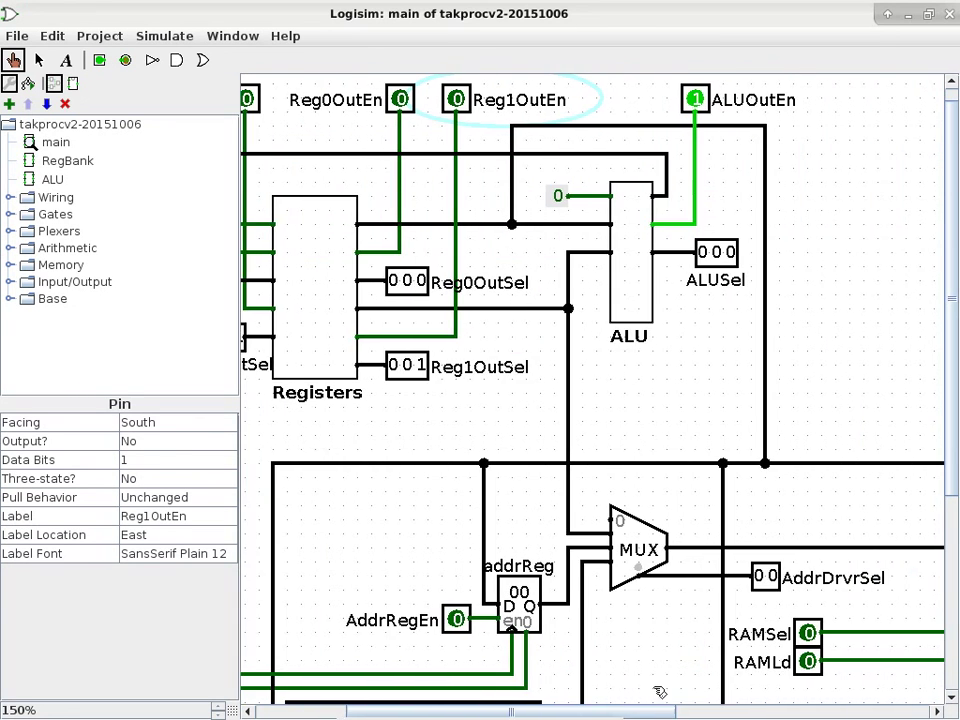
pyautogui.click(695, 99)
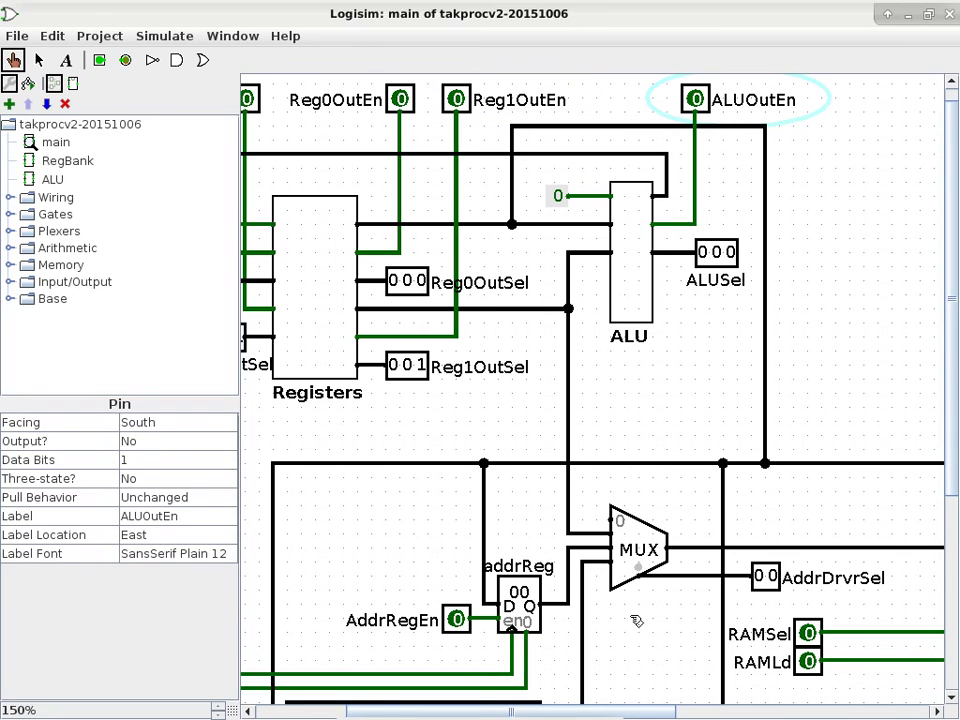
# - Probe the shared data bus below the ALU and trace its connections to addrReg, the PC's MUX and InsReg
pyautogui.moveTo(631, 714); pyautogui.dragTo(572, 699)
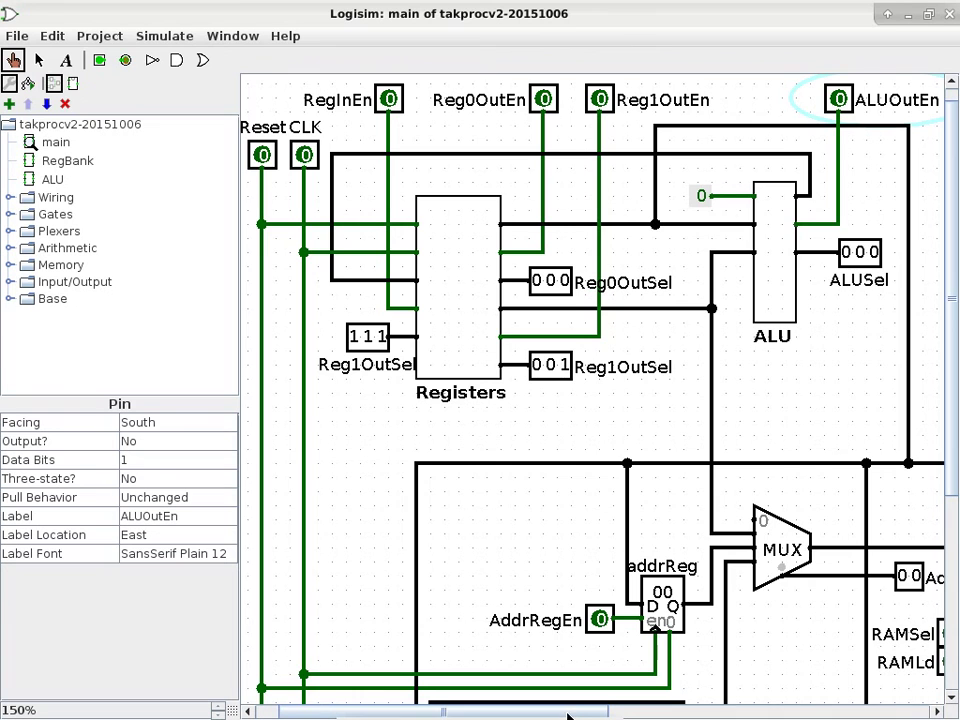
pyautogui.moveTo(567, 716); pyautogui.dragTo(608, 714)
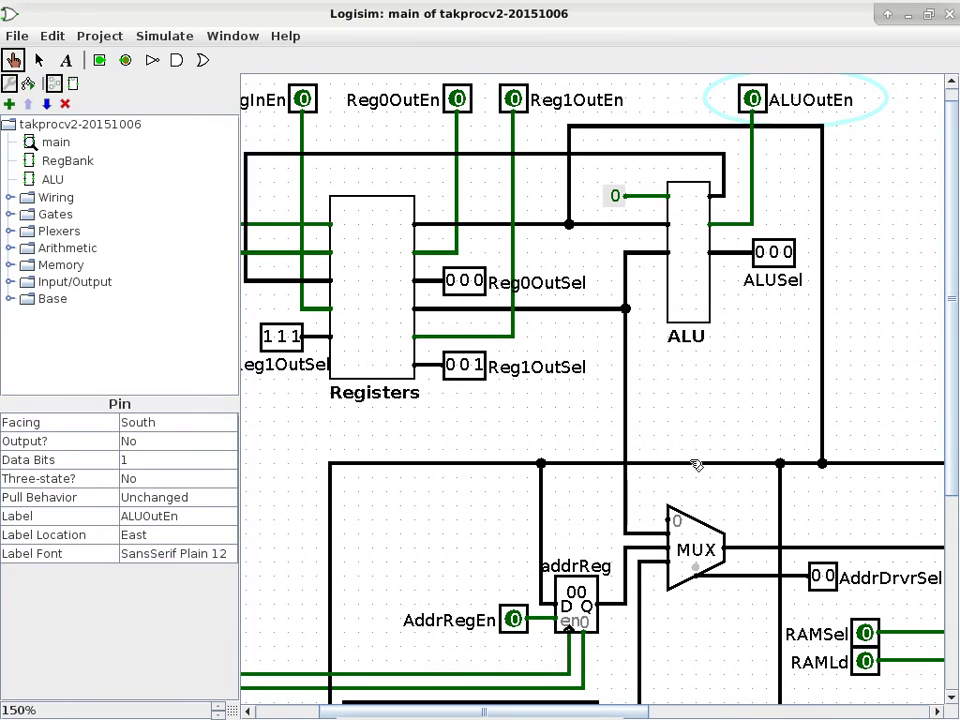
pyautogui.click(698, 465)
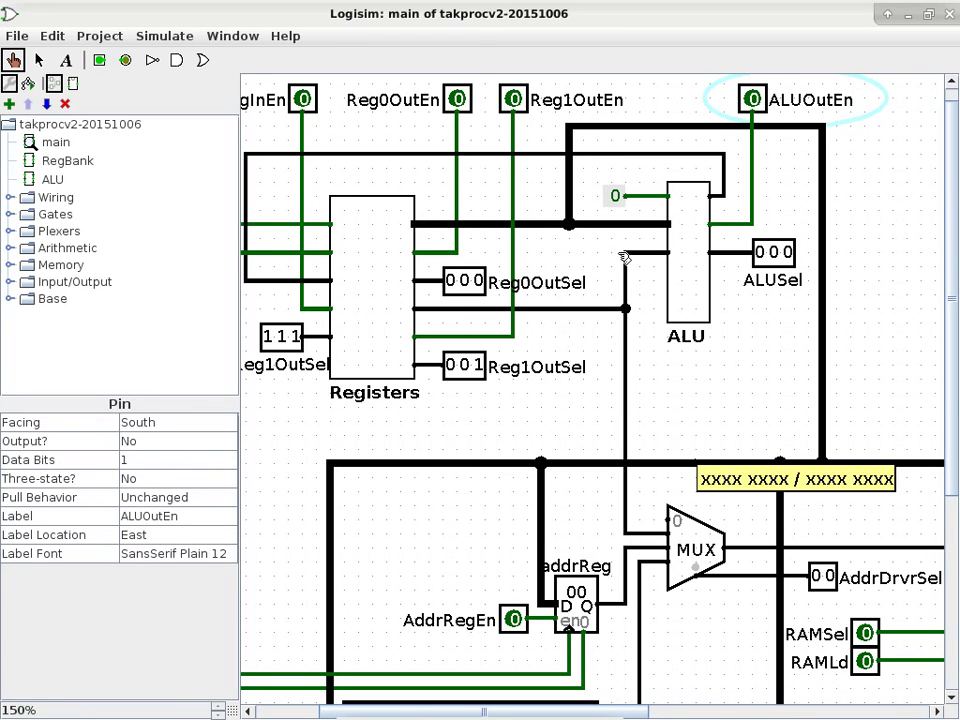
pyautogui.moveTo(952, 403); pyautogui.dragTo(952, 520)
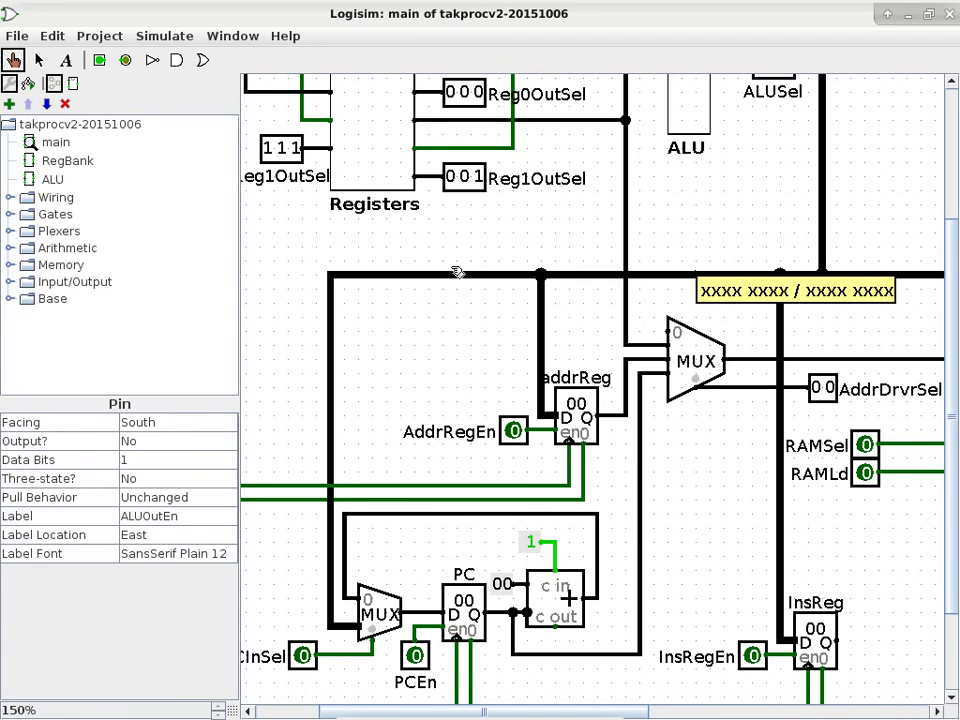
pyautogui.moveTo(952, 518); pyautogui.dragTo(957, 450)
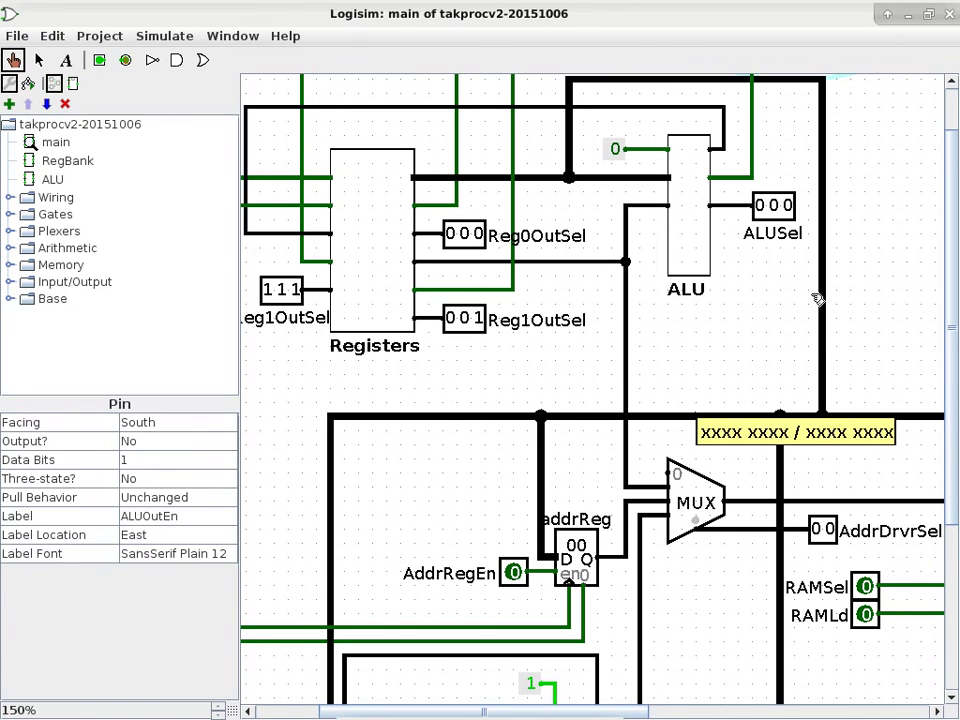
pyautogui.moveTo(954, 332); pyautogui.dragTo(951, 308)
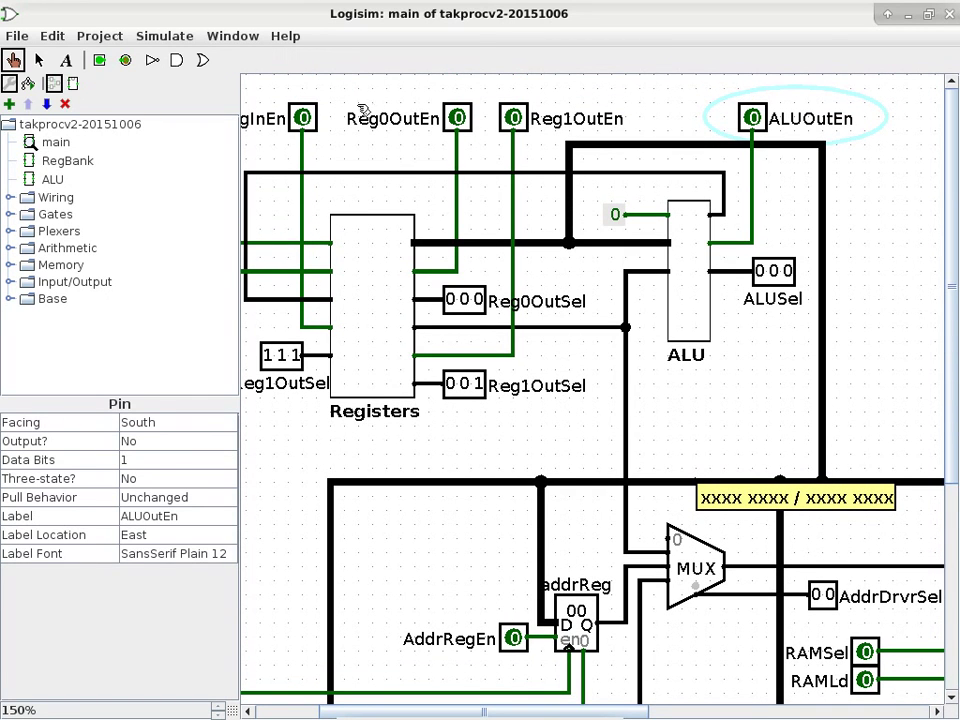
# - Set Reg0OutEn to 1 and probe the Registers block's first output bus
pyautogui.click(462, 118)
pyautogui.click(460, 118)
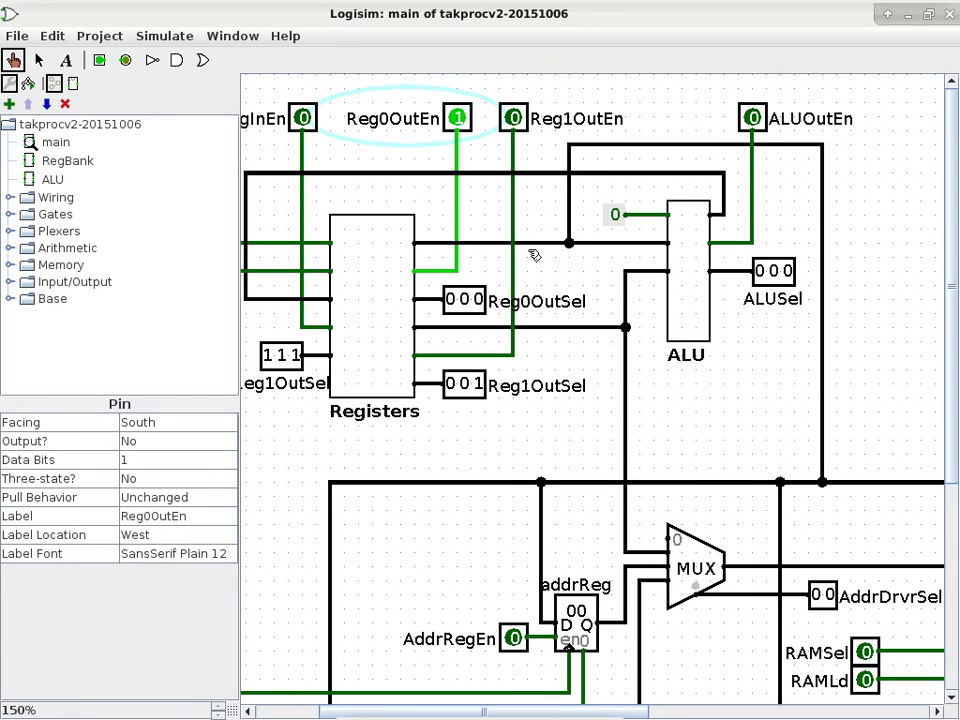
pyautogui.click(565, 246)
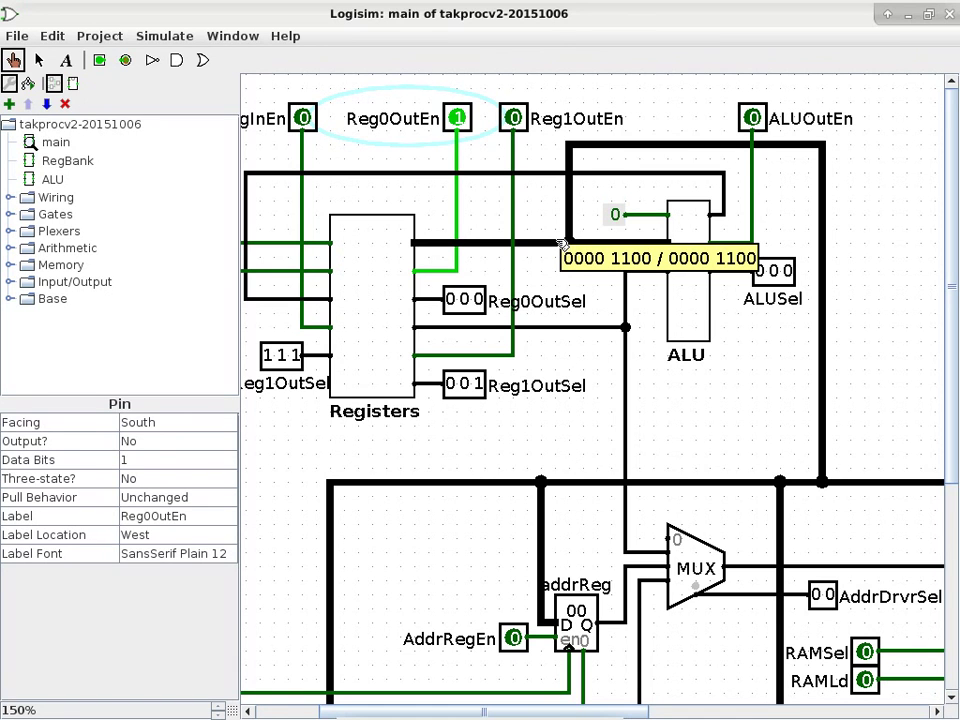
# - Set the RAM block's RAMSel pin to 1
pyautogui.moveTo(619, 709); pyautogui.dragTo(886, 715)
pyautogui.moveTo(950, 444); pyautogui.dragTo(930, 615)
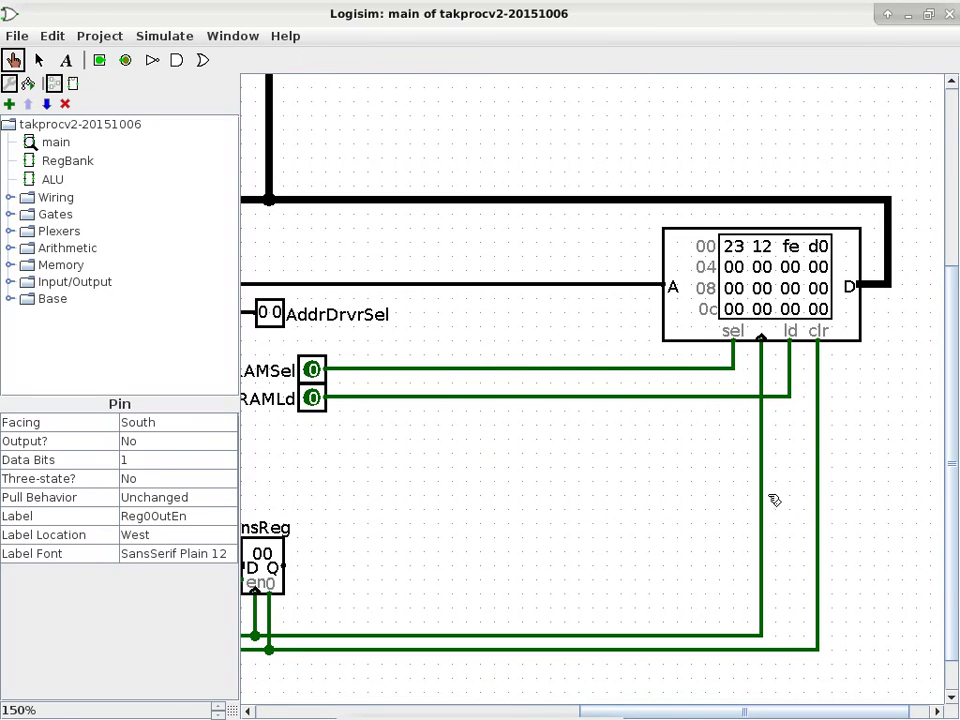
pyautogui.click(316, 369)
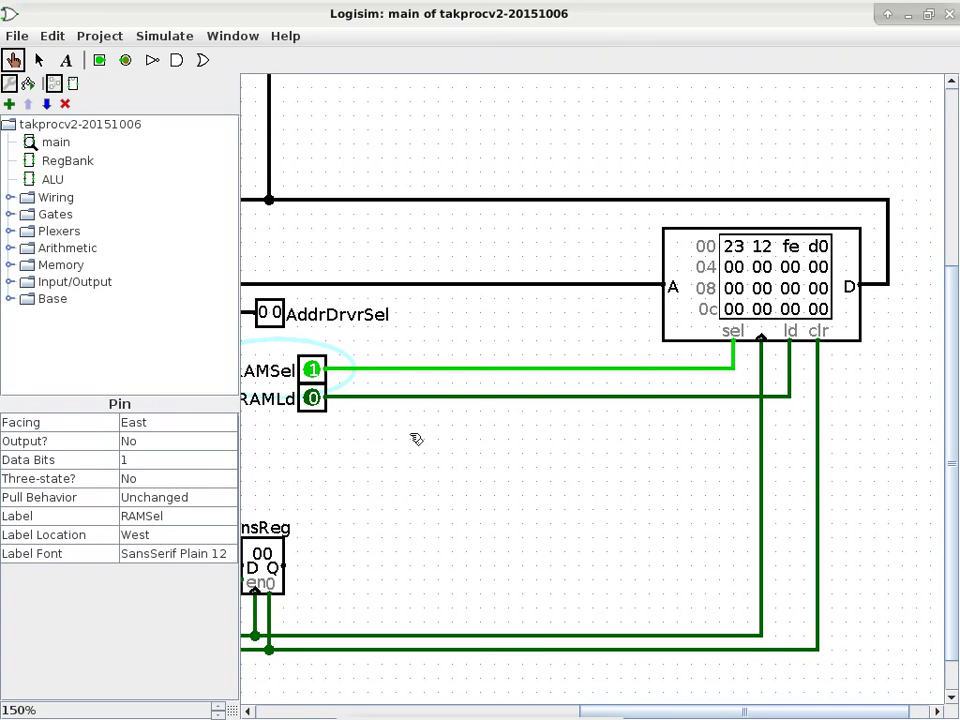
# - Set the RAM block's RAMLd pin to 1 and probe the wires at its D and A ports
pyautogui.click(313, 398)
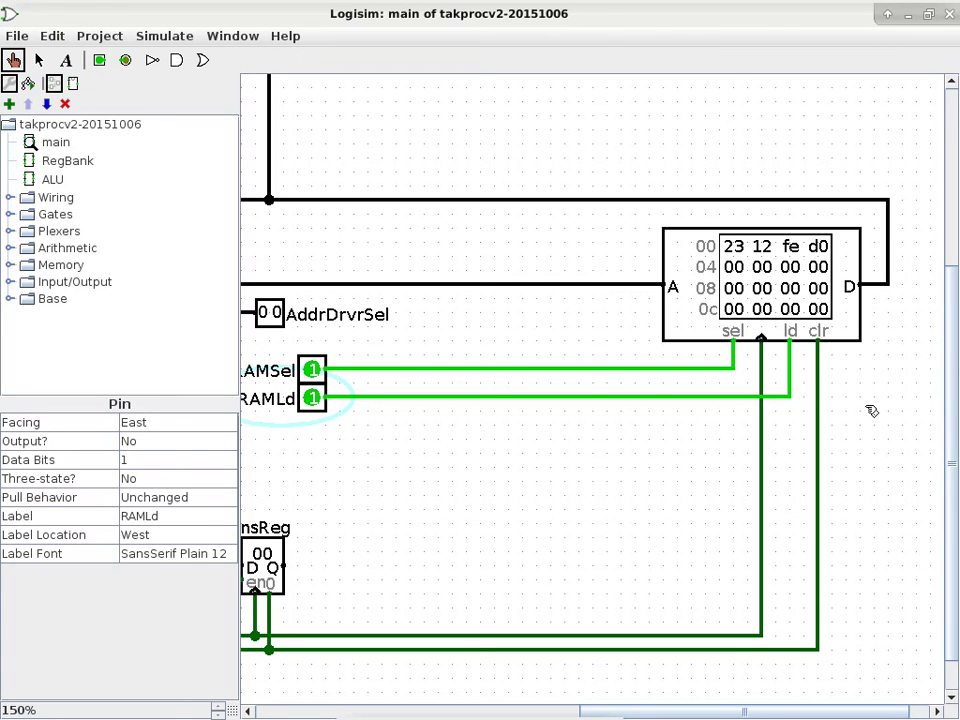
pyautogui.click(883, 287)
pyautogui.moveTo(793, 709); pyautogui.dragTo(757, 703)
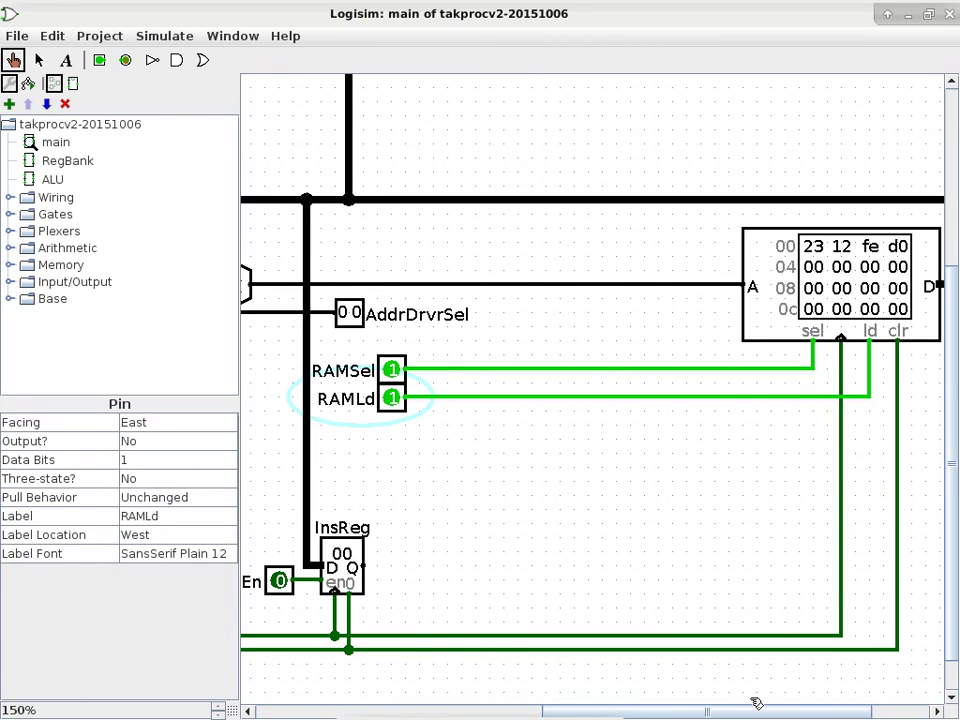
pyautogui.moveTo(757, 703); pyautogui.dragTo(815, 709)
pyautogui.moveTo(832, 285)
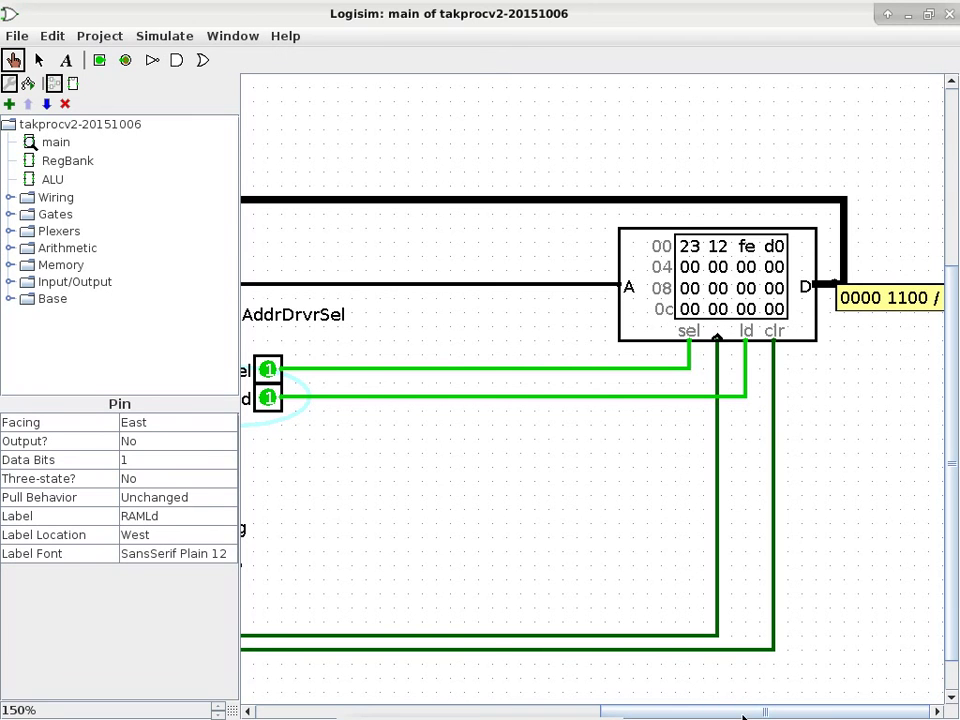
pyautogui.moveTo(748, 714); pyautogui.dragTo(690, 709)
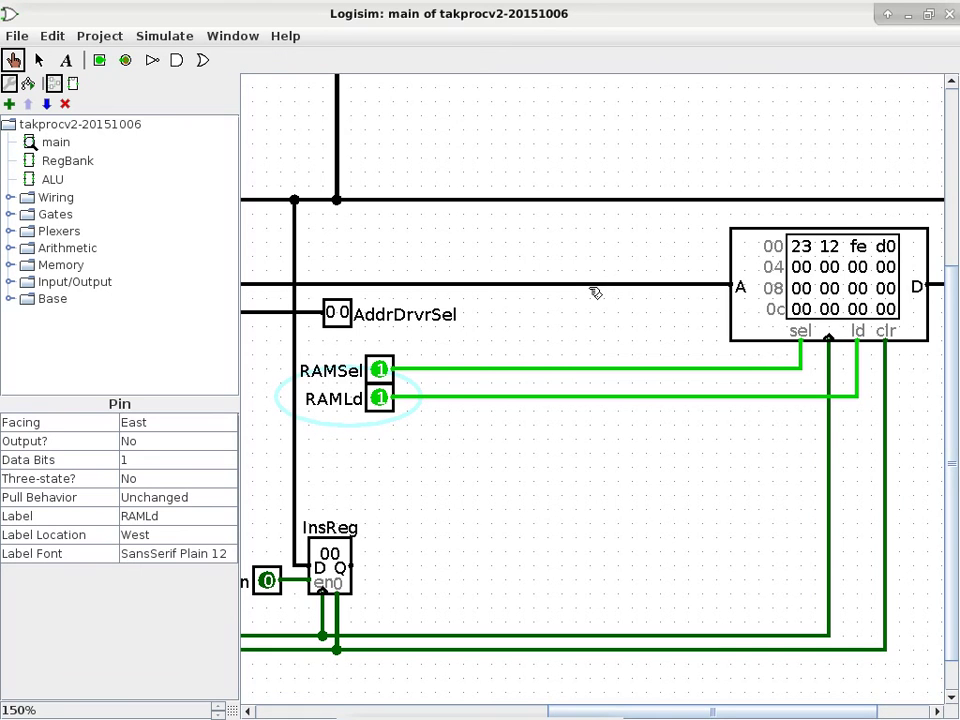
pyautogui.click(591, 285)
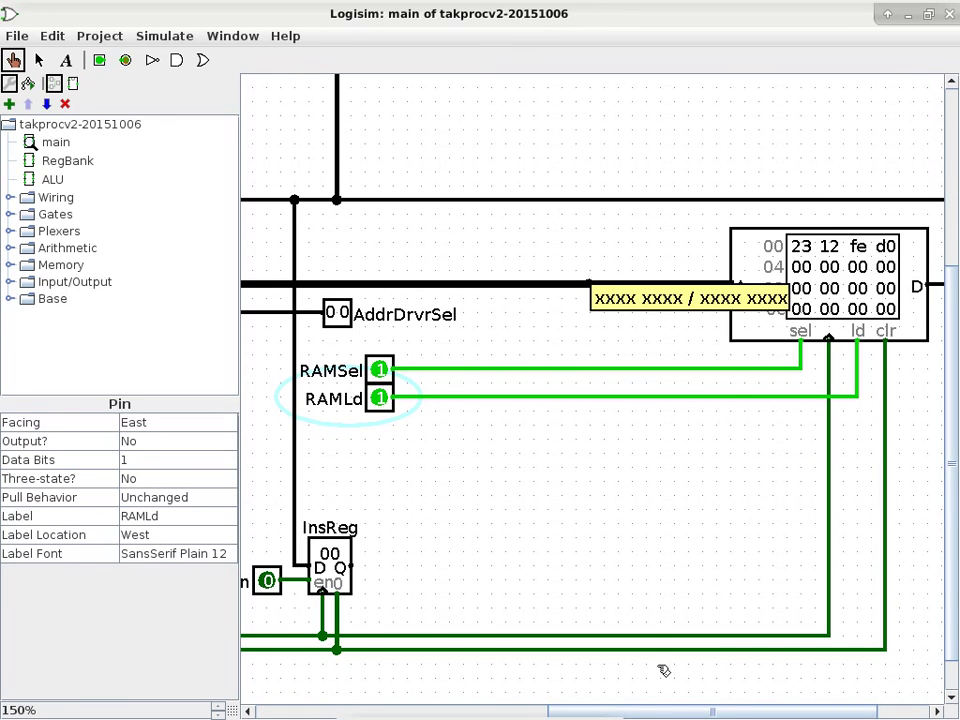
# - Set AddrDrvrSel to 10 for the address MUX and probe the shared data bus
pyautogui.moveTo(662, 714); pyautogui.dragTo(541, 691)
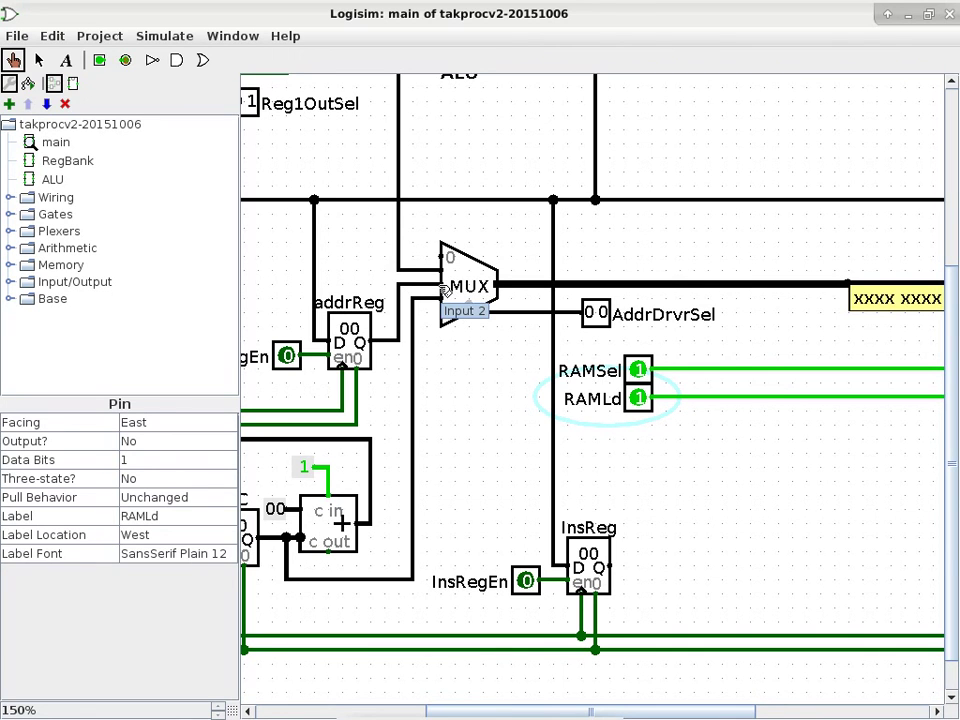
pyautogui.click(590, 313)
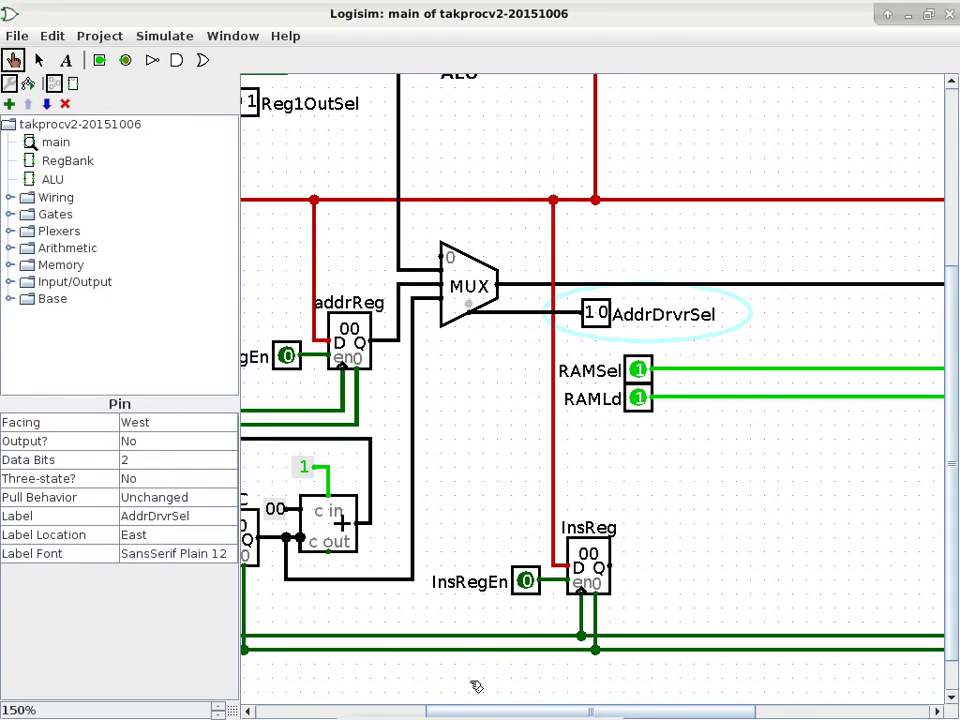
pyautogui.click(513, 201)
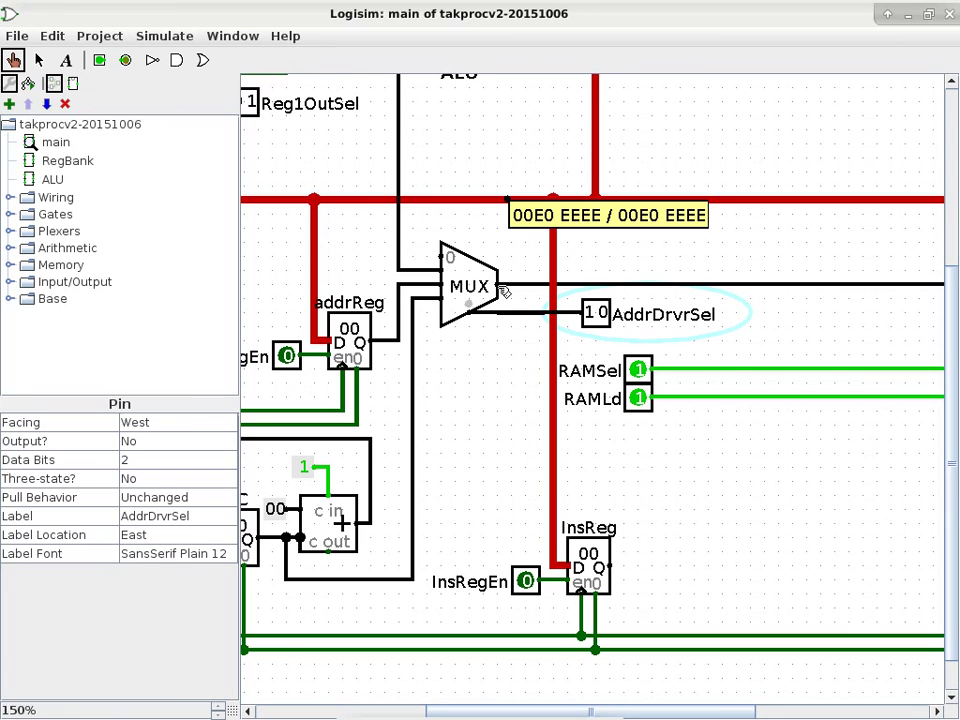
pyautogui.moveTo(514, 709); pyautogui.dragTo(401, 706)
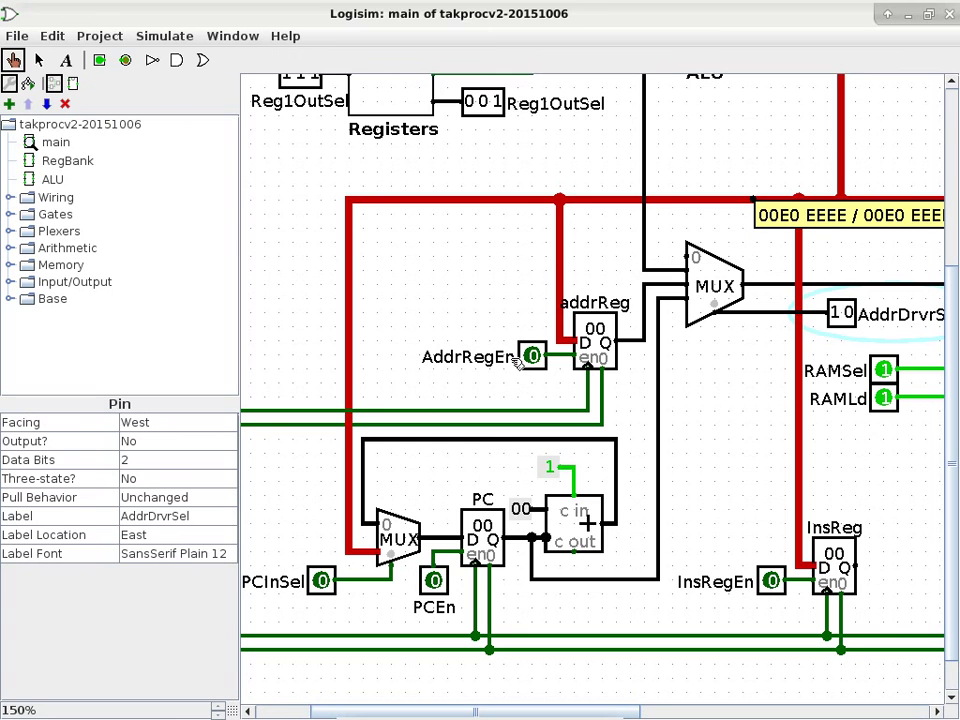
# - Switch to the terminal, reload output.log in Vim and go to the newly logged signal rows
pyautogui.hotkey('alt', 'Tab')
pyautogui.hotkey('alt', 'Tab')
pyautogui.hotkey('alt', 'Tab')
pyautogui.hotkey('alt', 'Tab')
pyautogui.hotkey('alt', 'Tab')
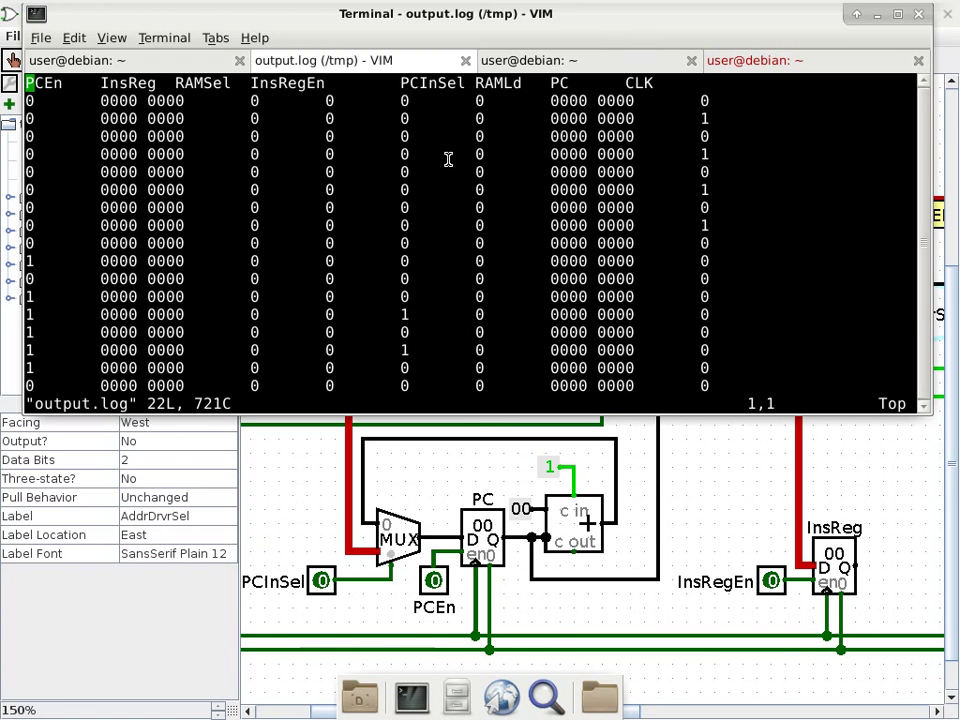
pyautogui.write(':e')
pyautogui.press('Return')
pyautogui.hotkey('ctrl', 'f')
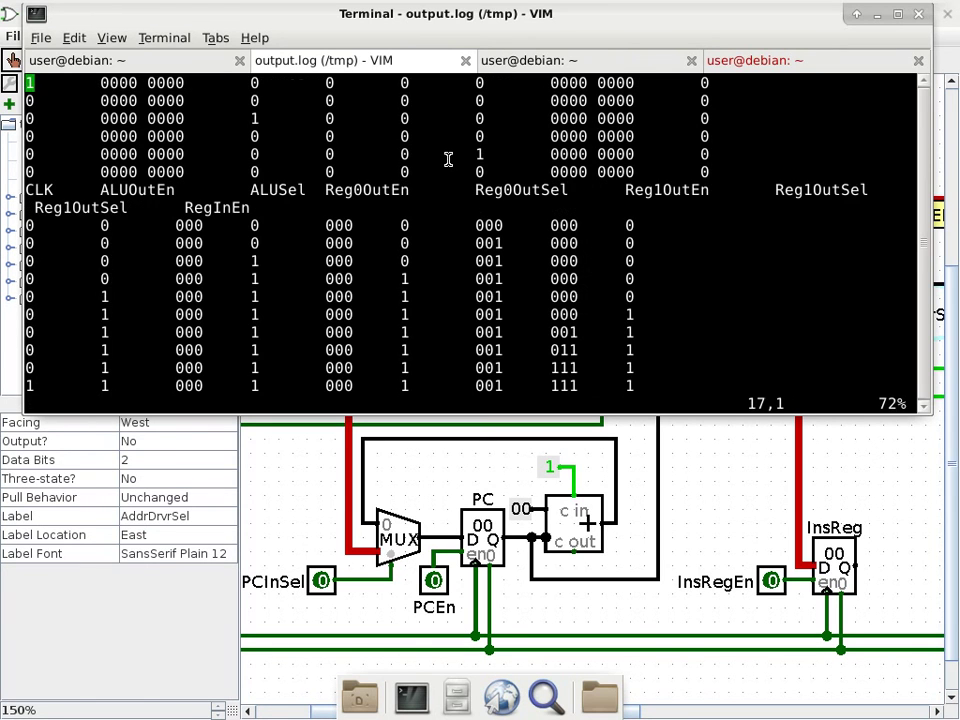
# - Examine the logged rows under the CLK, ALUOutEn and ALUSel header in output.log, highlighting those before CLK rises
pyautogui.press('Down')
pyautogui.press('Down')
pyautogui.press('Down')
pyautogui.press('Down')
pyautogui.press('Down')
pyautogui.press('Down')
pyautogui.press('Down')
pyautogui.press('Down')
pyautogui.press('Down')
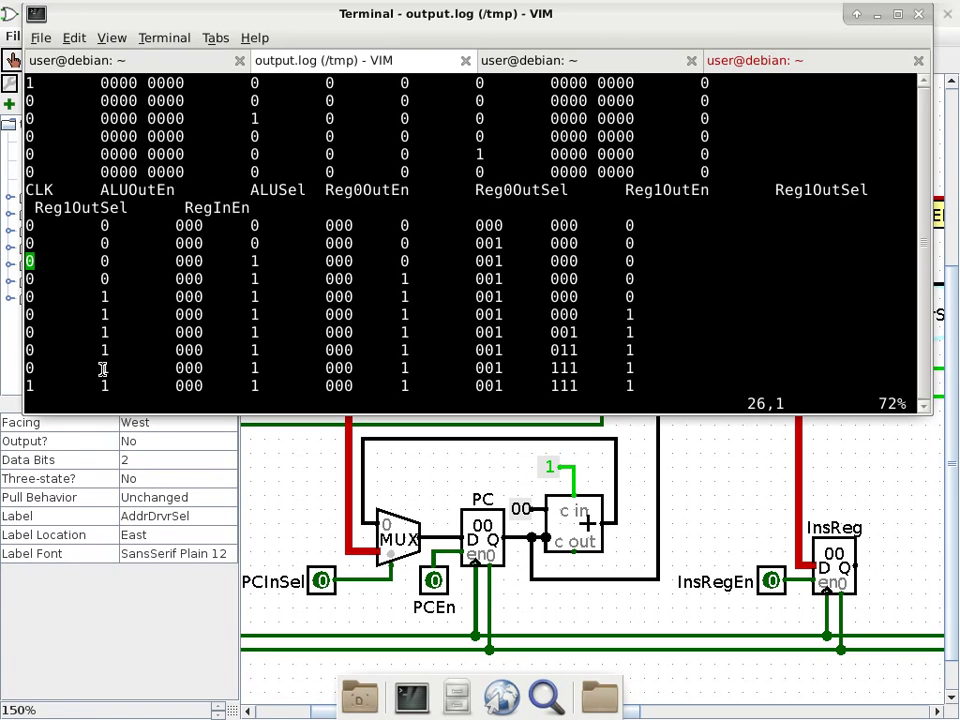
pyautogui.press('j')
pyautogui.press('j')
pyautogui.press('j')
pyautogui.press('j')
pyautogui.press('j')
pyautogui.press('j')
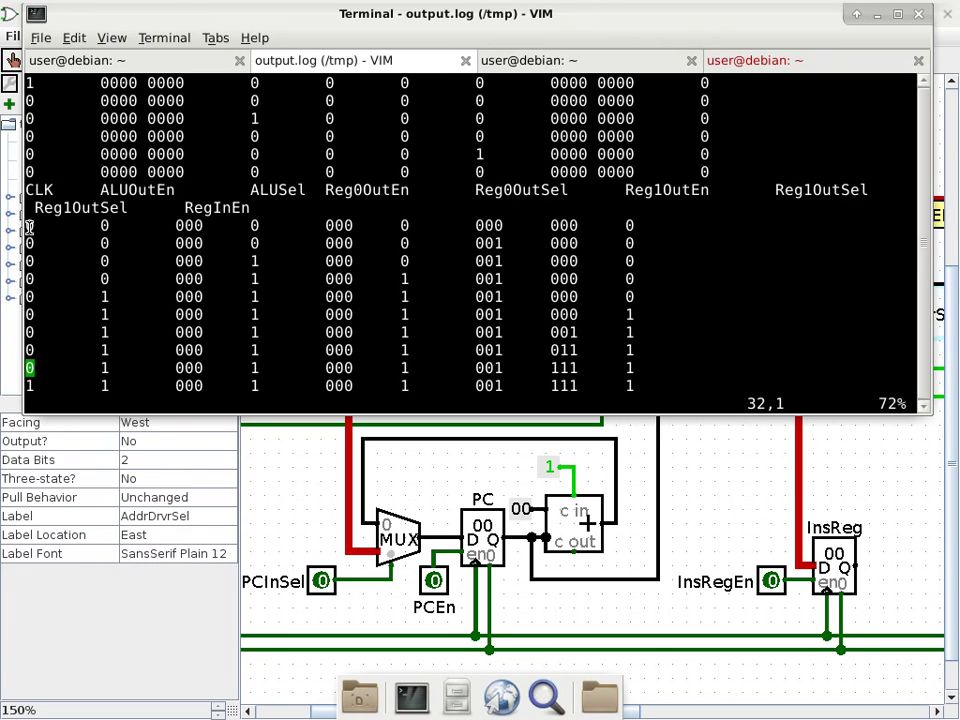
pyautogui.moveTo(30, 227); pyautogui.dragTo(692, 362)
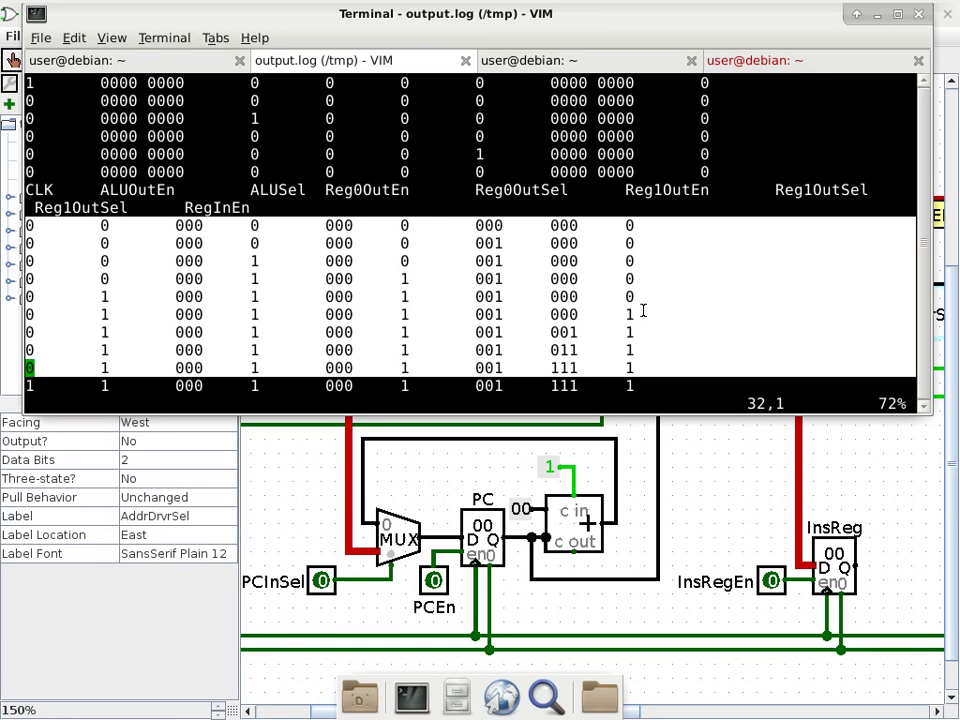
# - Show line numbers in output.log and examine the rows around line 33, where CLK changes
pyautogui.write(':set nu')
pyautogui.press('Return')
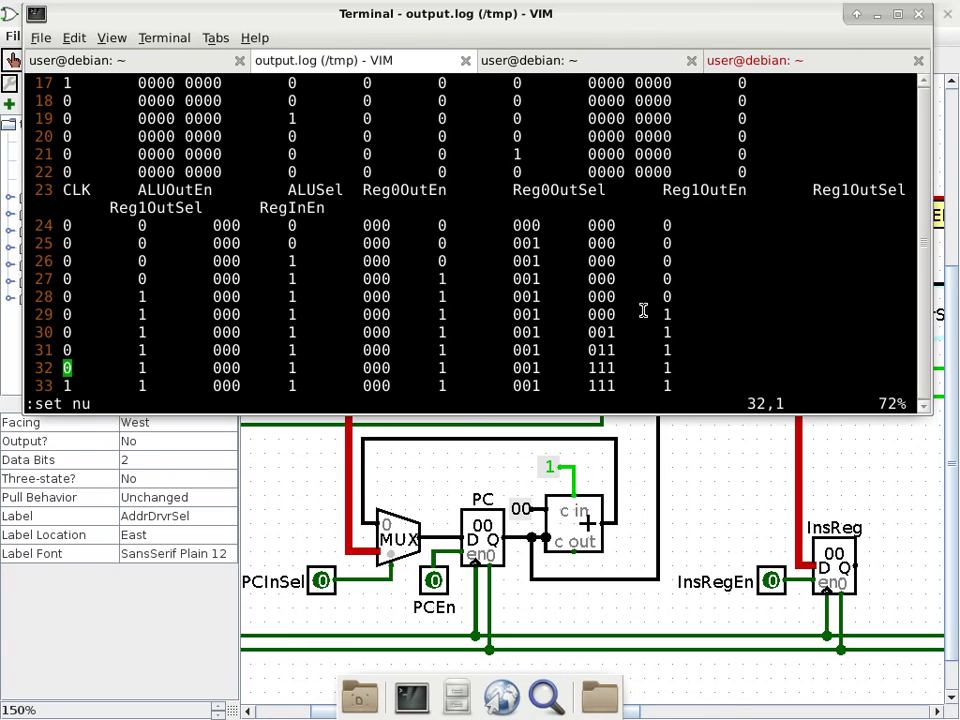
pyautogui.press('j')
pyautogui.press('j')
pyautogui.press('j')
pyautogui.press('k')
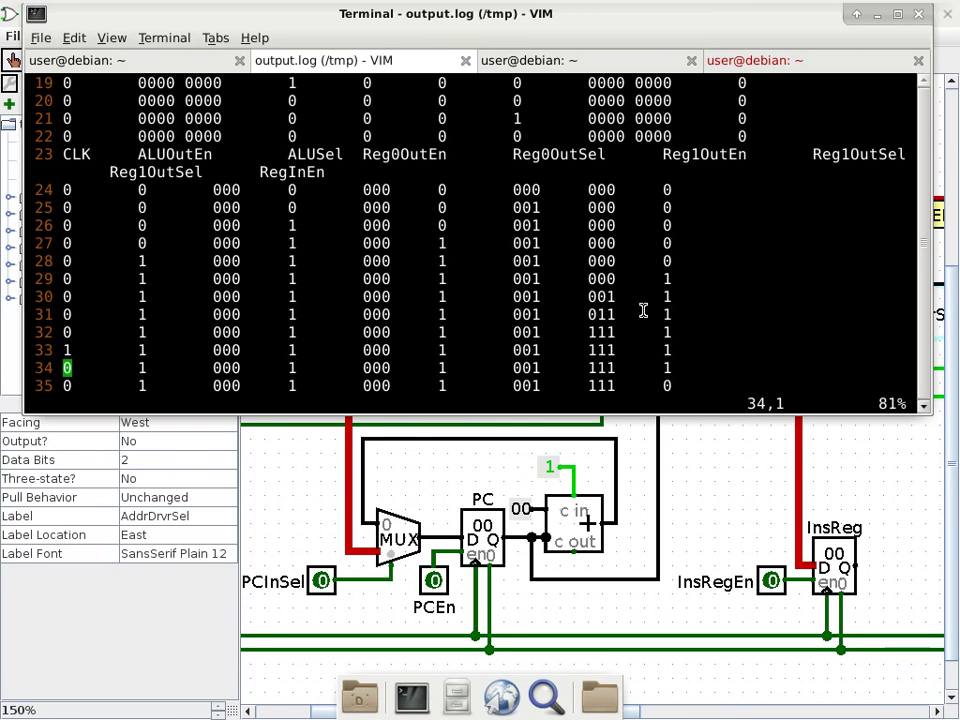
pyautogui.press('k')
pyautogui.press('j')
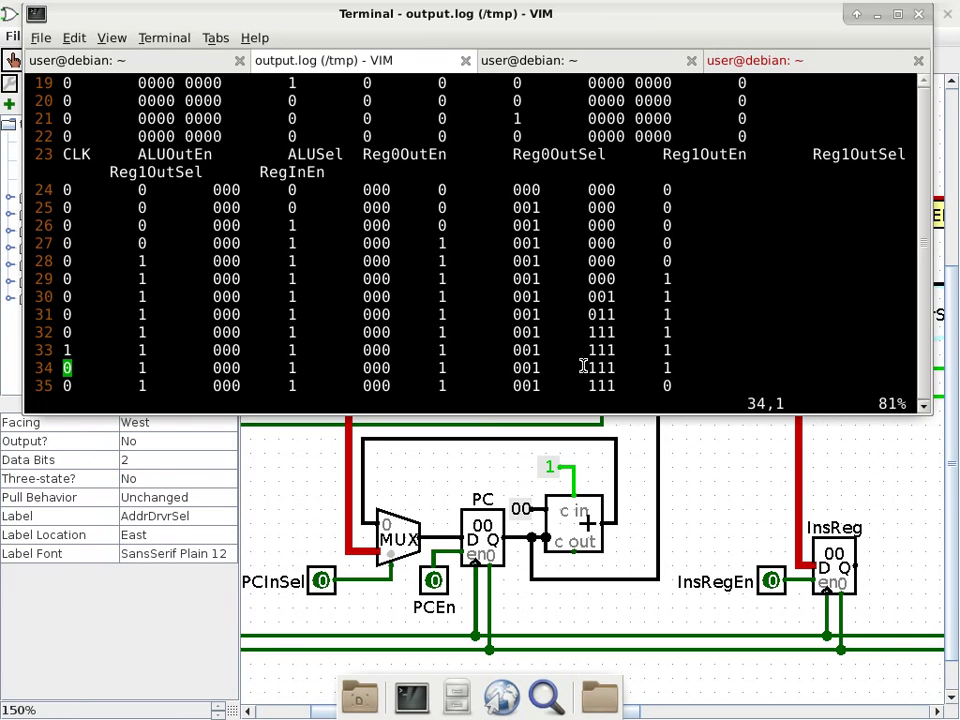
pyautogui.press('Up')
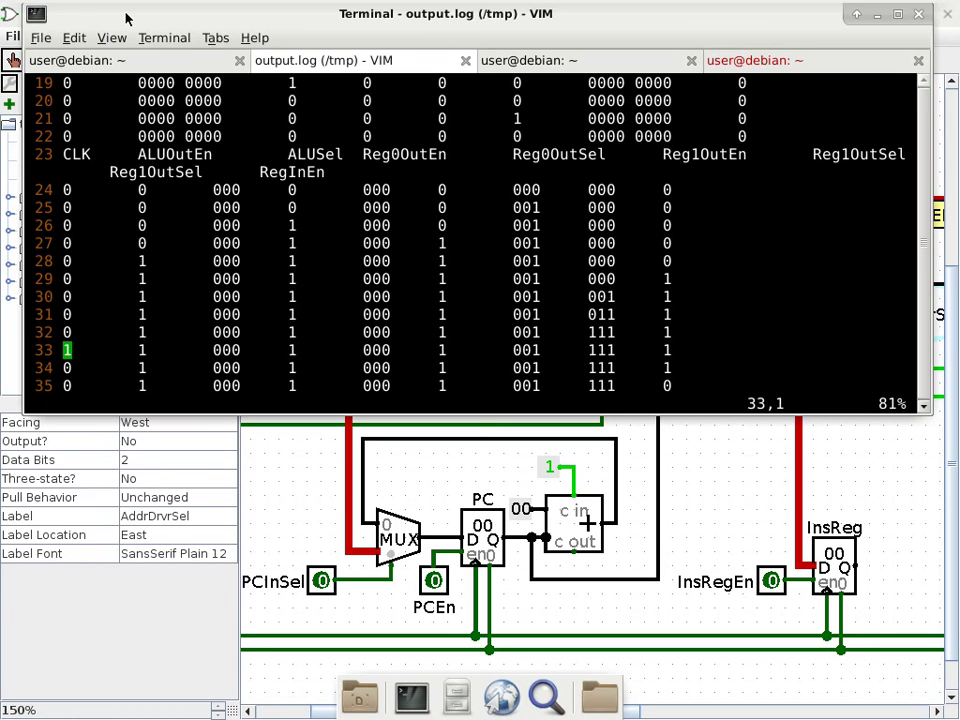
# - Switch to the microcode.ods spreadsheet in LibreOffice Calc and clear the terminal window out of its way
pyautogui.moveTo(129, 19); pyautogui.dragTo(212, 234)
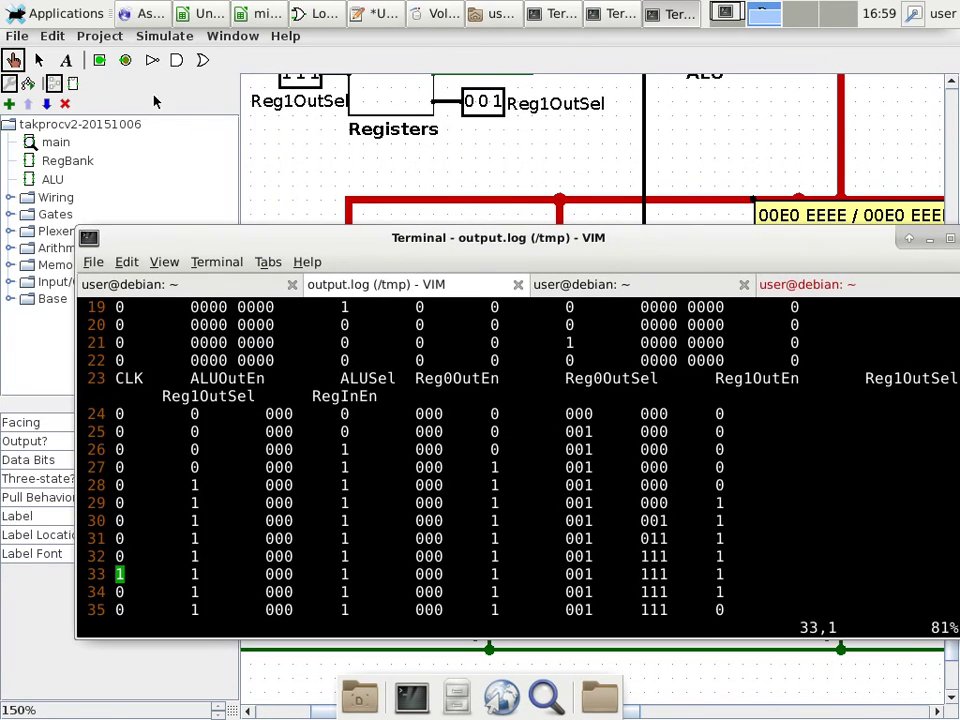
pyautogui.click(207, 13)
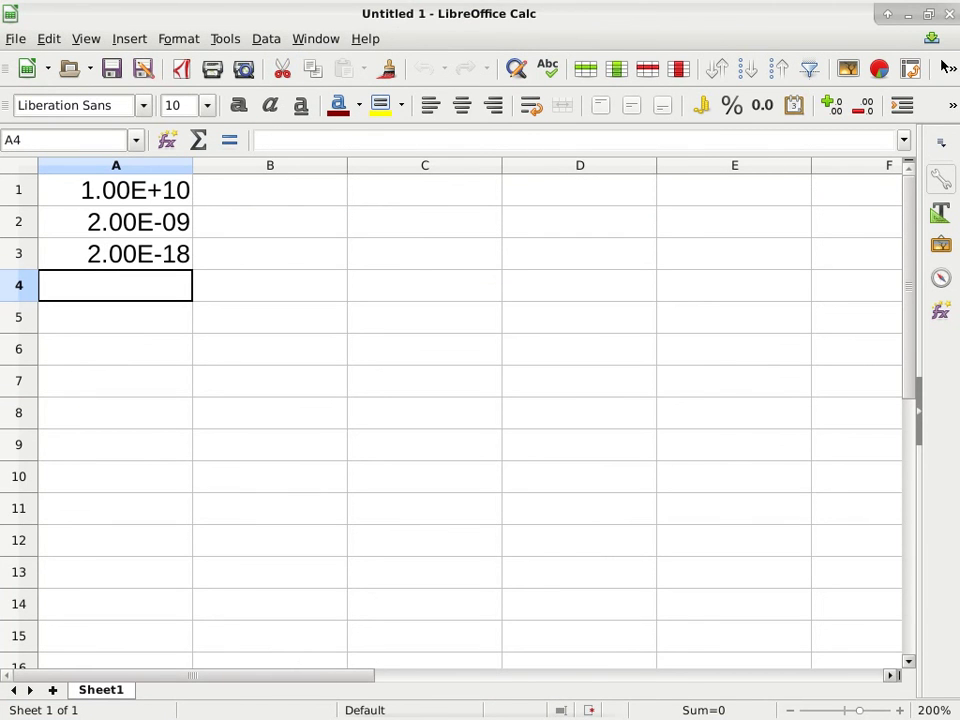
pyautogui.click(259, 21)
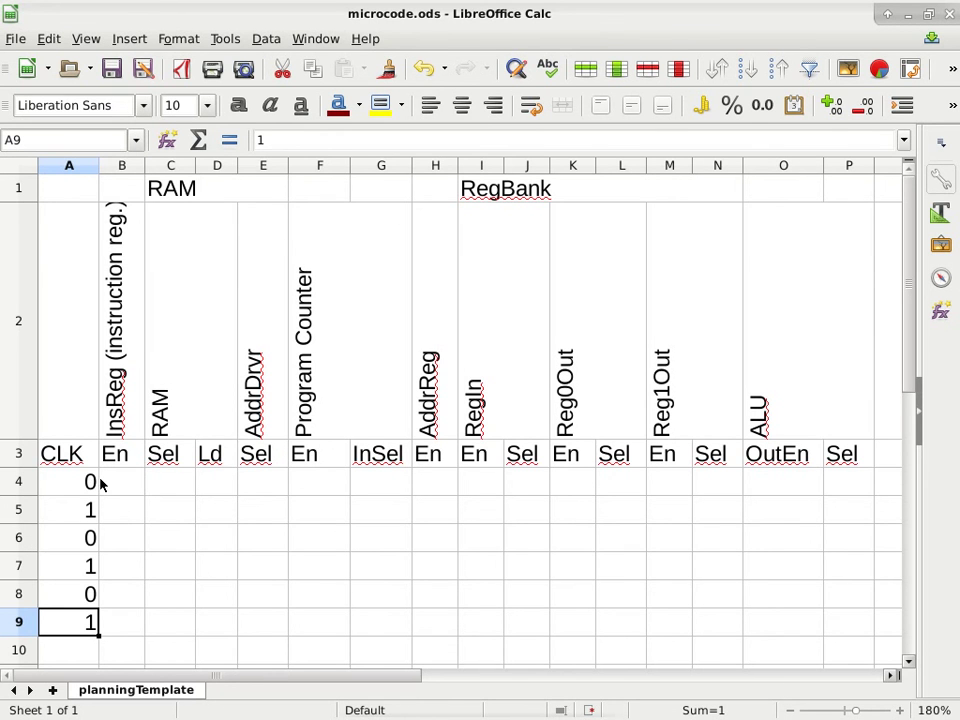
pyautogui.hotkey('alt', 'Tab')
pyautogui.hotkey('alt', 'Tab')
pyautogui.hotkey('alt', 'Tab')
pyautogui.hotkey('alt', 'Tab')
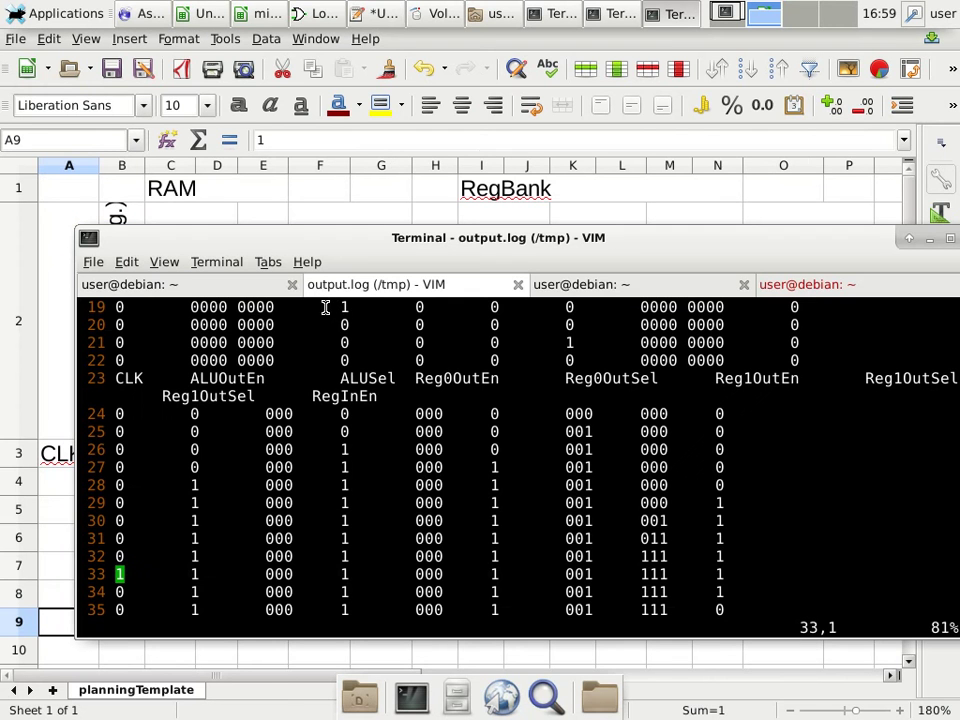
pyautogui.moveTo(166, 244); pyautogui.dragTo(614, 148)
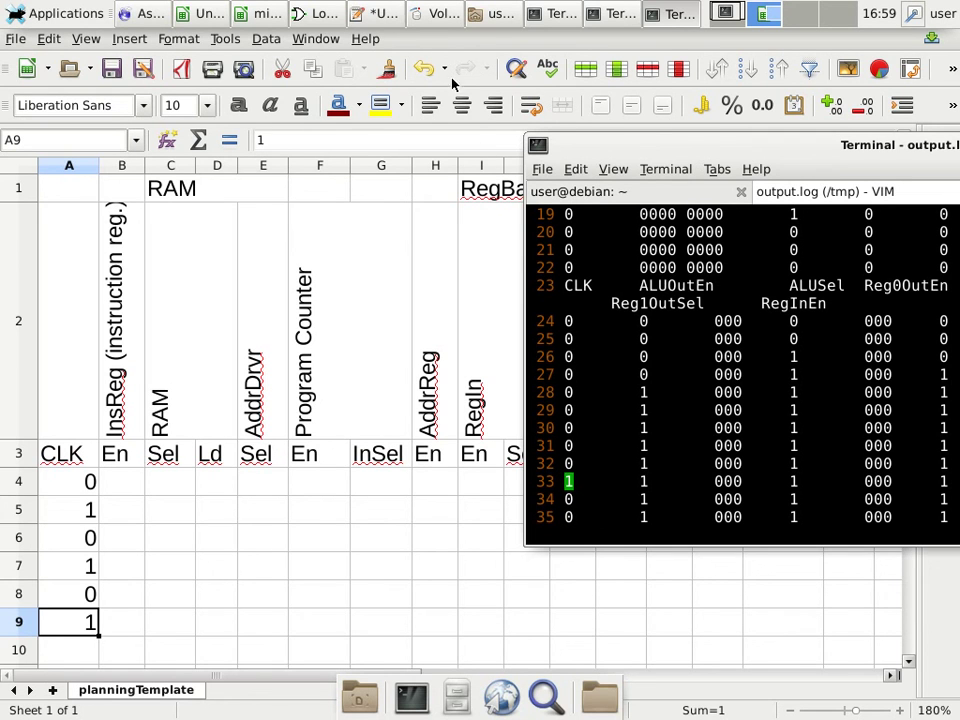
pyautogui.moveTo(598, 146); pyautogui.dragTo(779, 237)
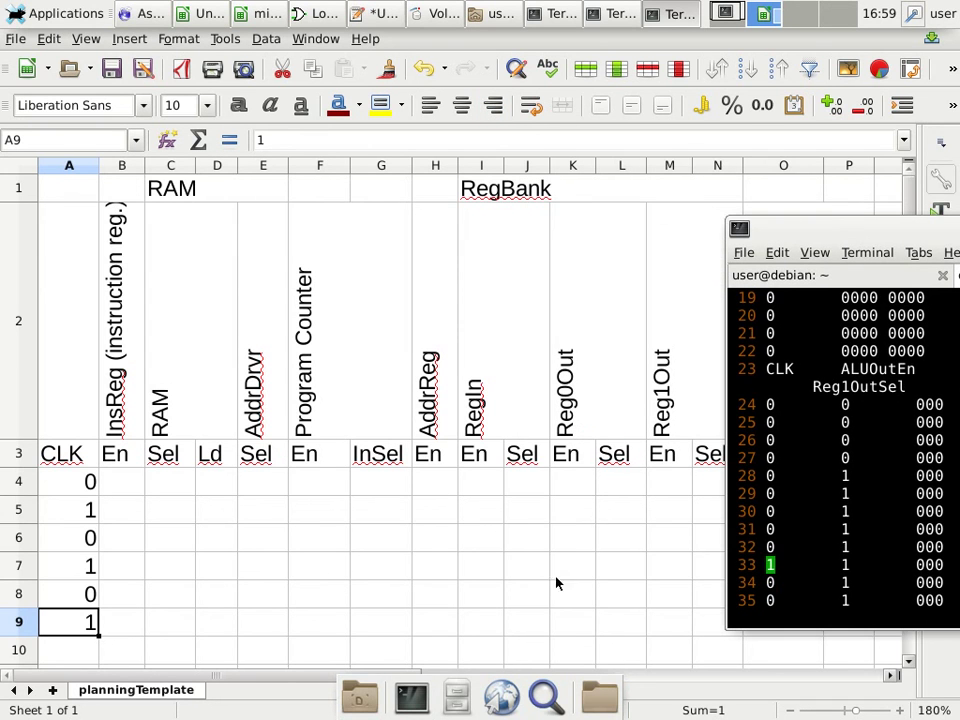
pyautogui.click(533, 46)
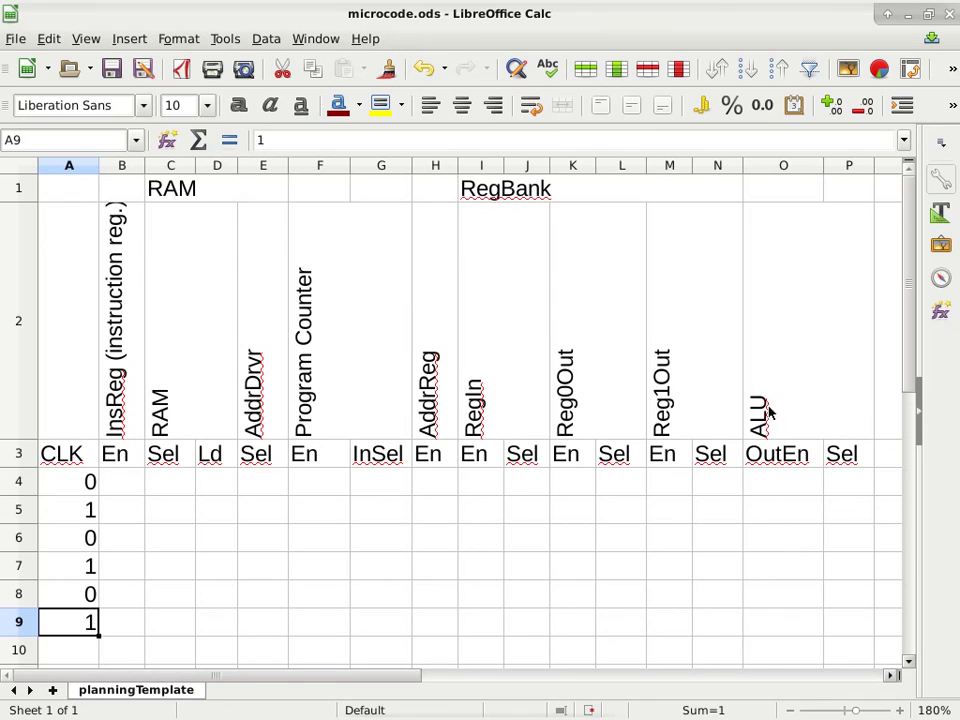
# - In row 4 of planningTemplate, enter 1 for the ALU's OutEn and 0 for its Sel
pyautogui.click(781, 483)
pyautogui.write('1')
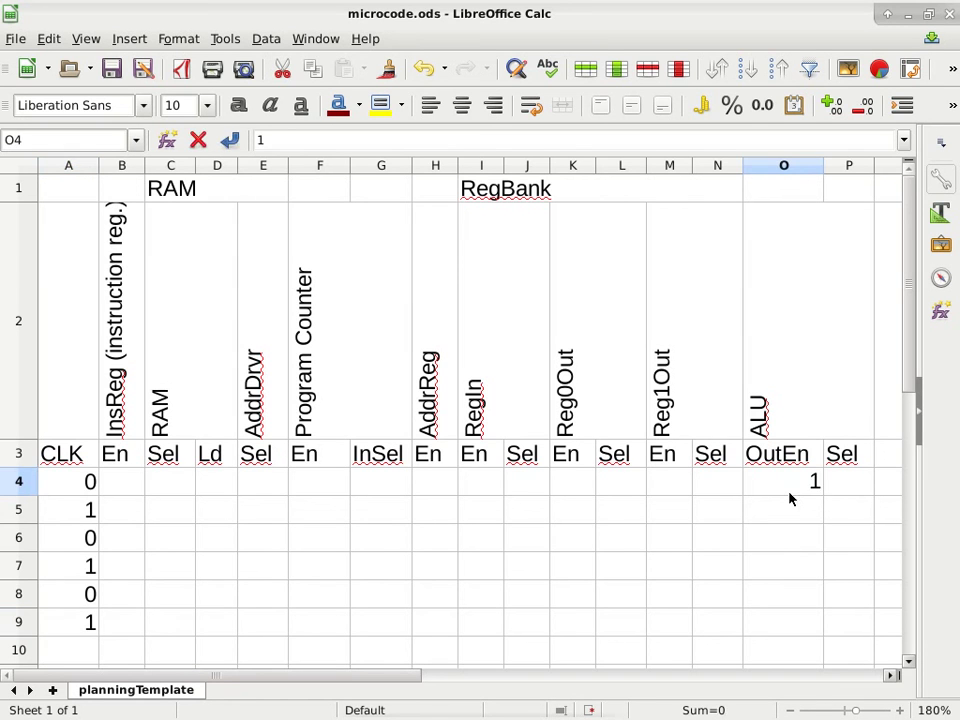
pyautogui.click(843, 483)
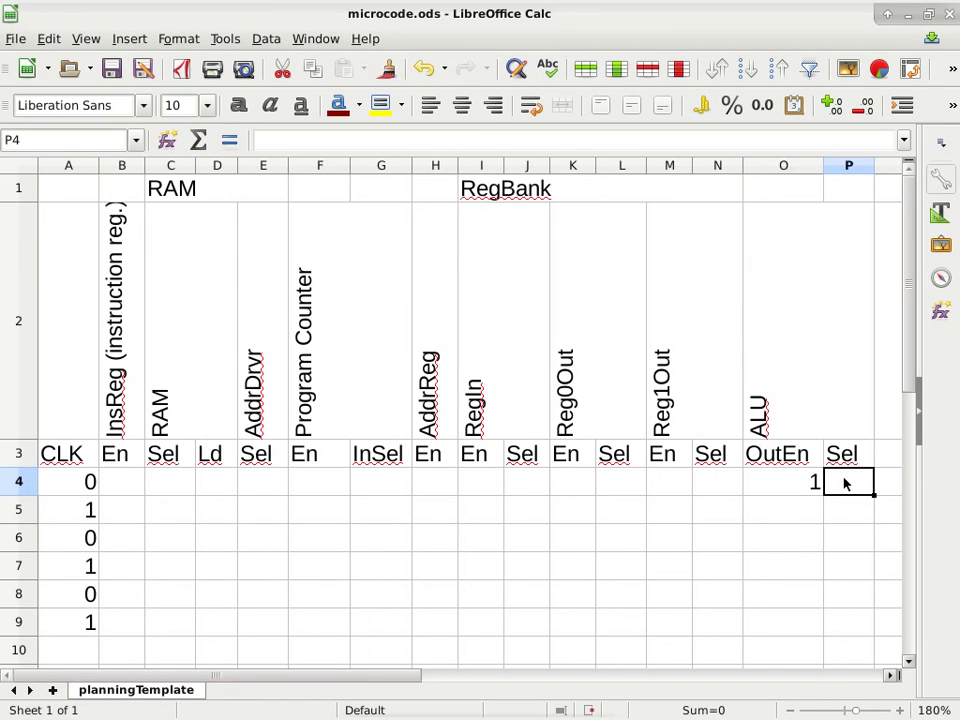
pyautogui.write('0')
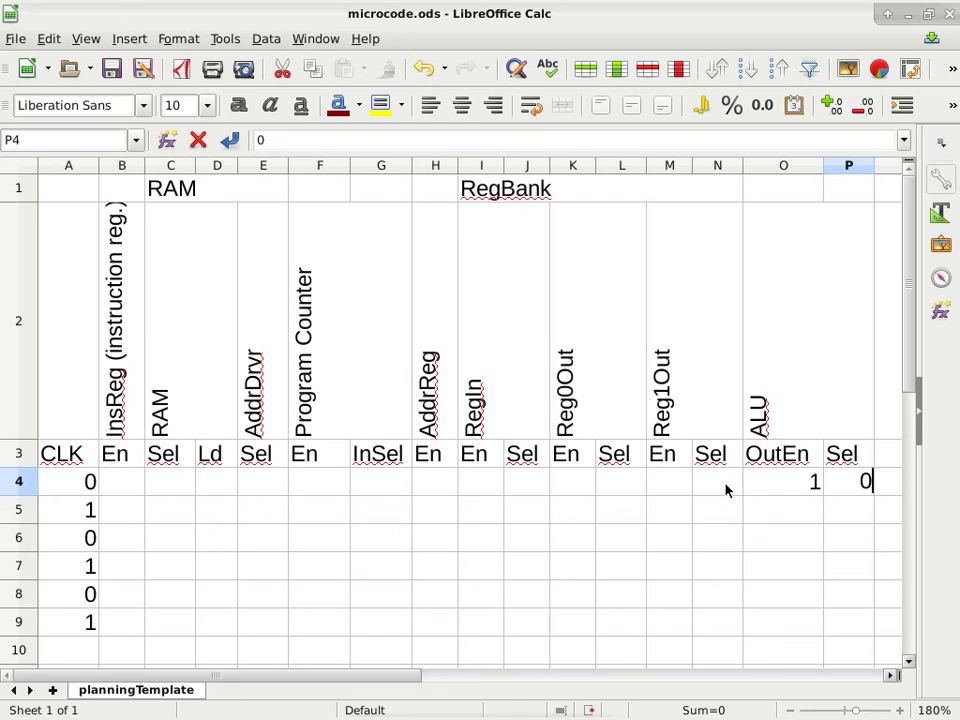
# - In row 4, enter En 1 and Sel 0 for both RegIn and Reg0Out
pyautogui.click(489, 484)
pyautogui.write('1')
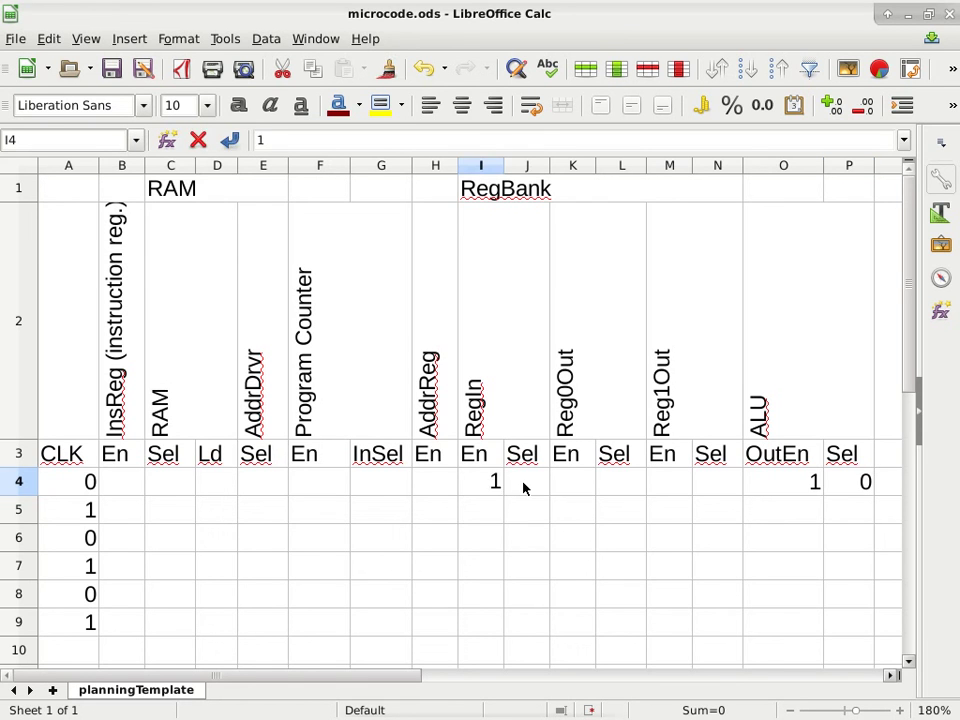
pyautogui.click(524, 486)
pyautogui.write('0')
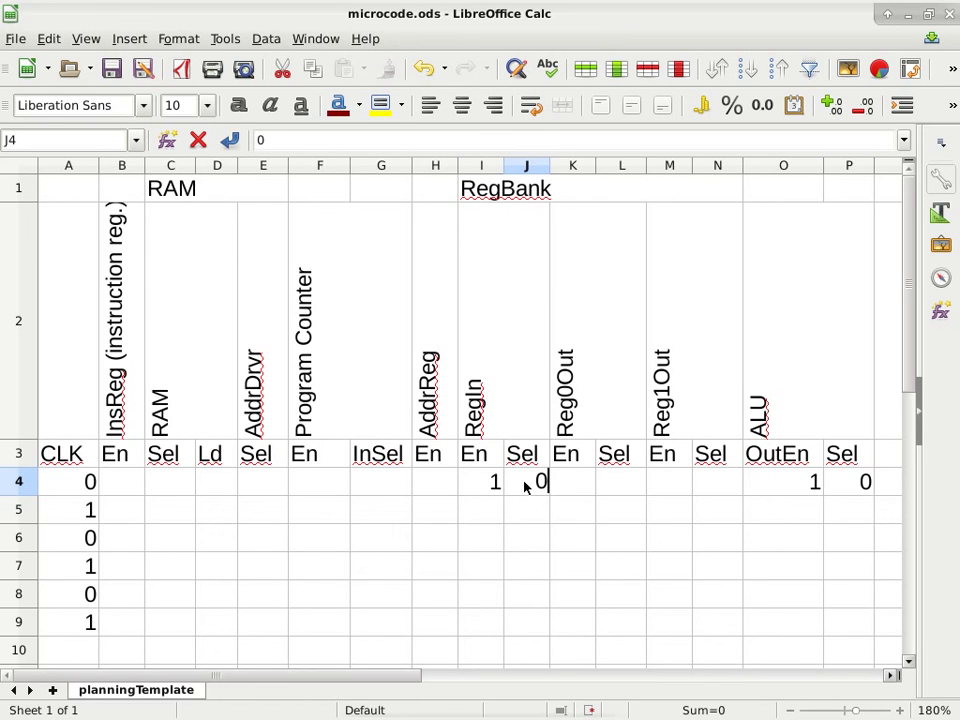
pyautogui.click(566, 488)
pyautogui.write('1')
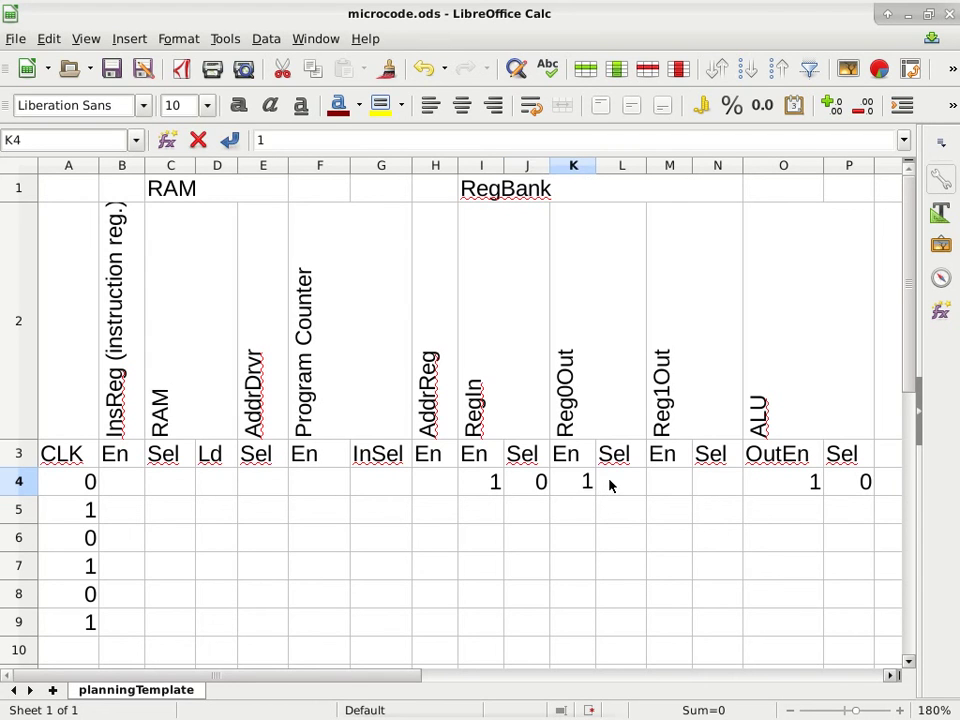
pyautogui.click(611, 485)
pyautogui.write('0')
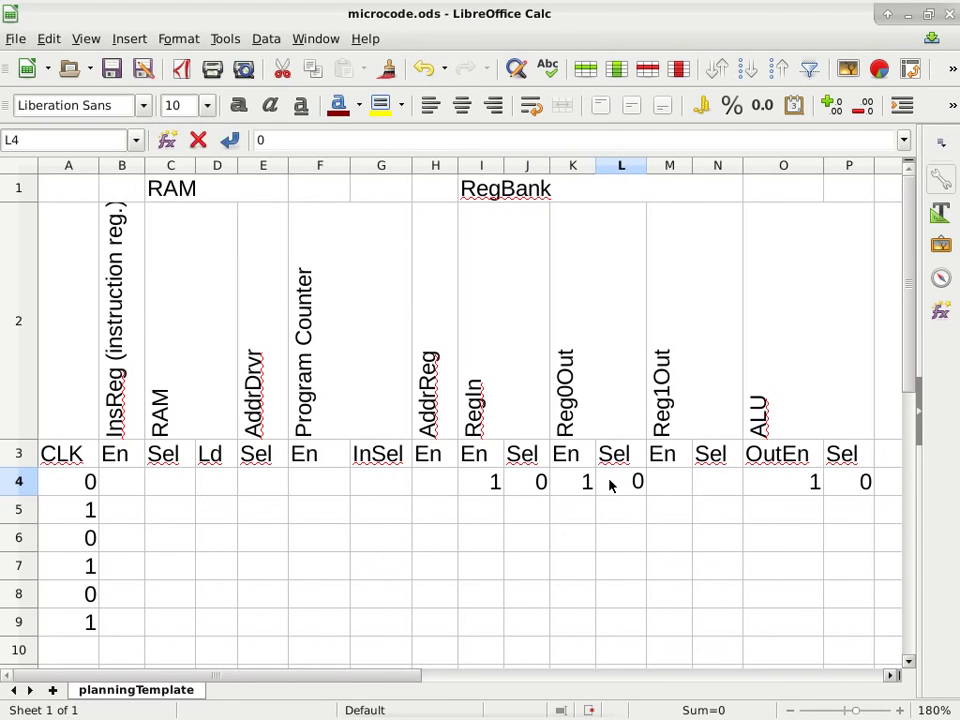
# - In row 4, enter 1 for both Reg1Out's En and its Sel
pyautogui.click(669, 483)
pyautogui.write('1')
pyautogui.click(708, 485)
pyautogui.write('1')
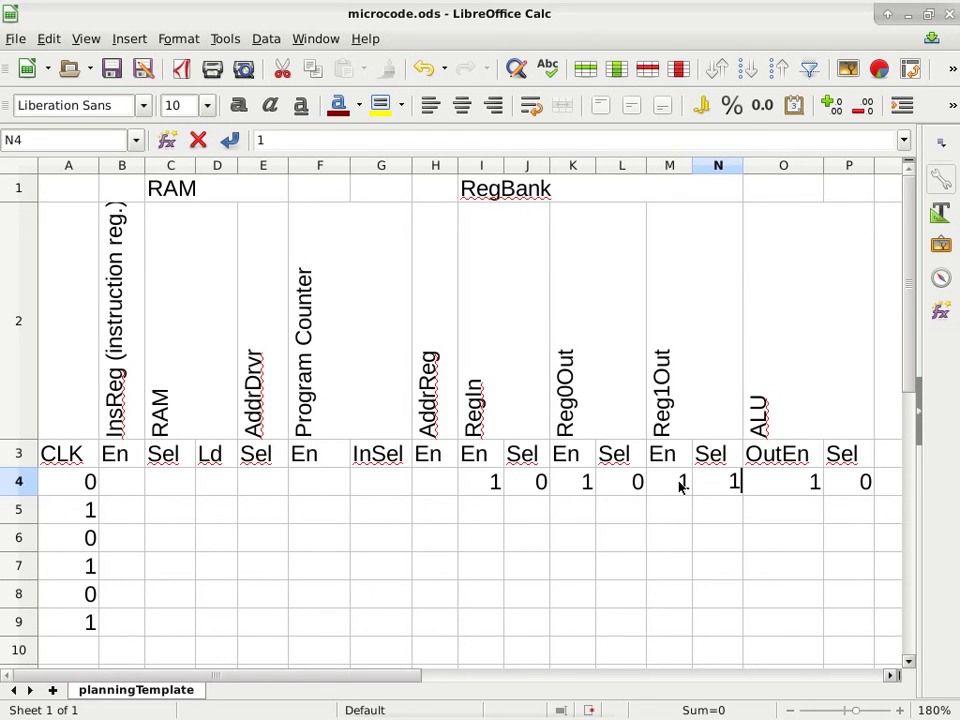
pyautogui.press('Up')
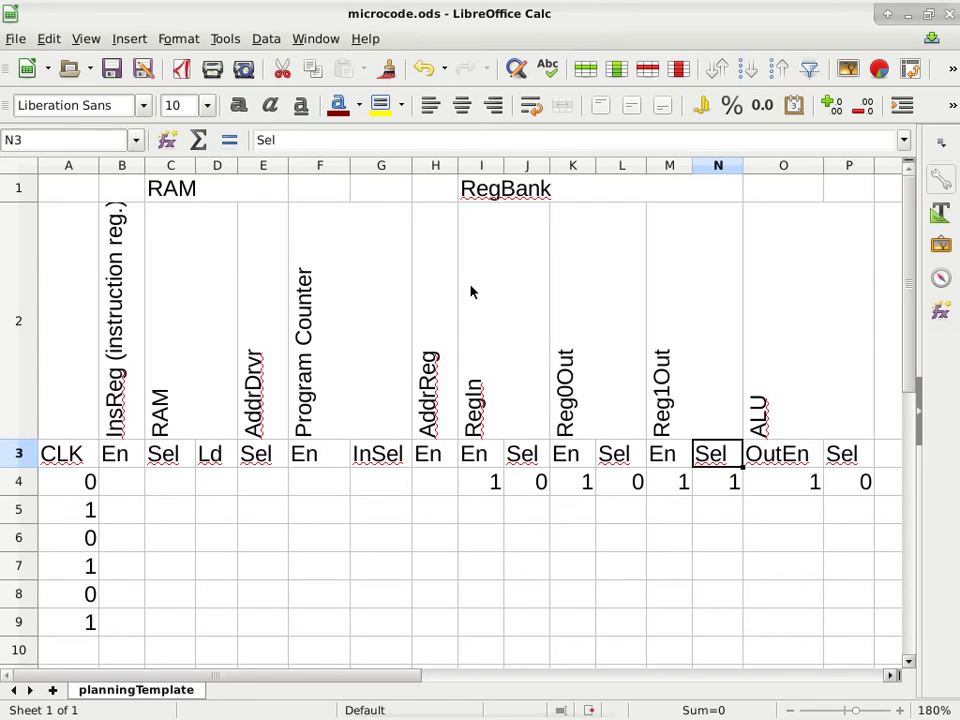
# - In row 4 of planningTemplate, enter 0 for InsReg's En and 0 for both RAM's Sel and Ld
pyautogui.click(431, 484)
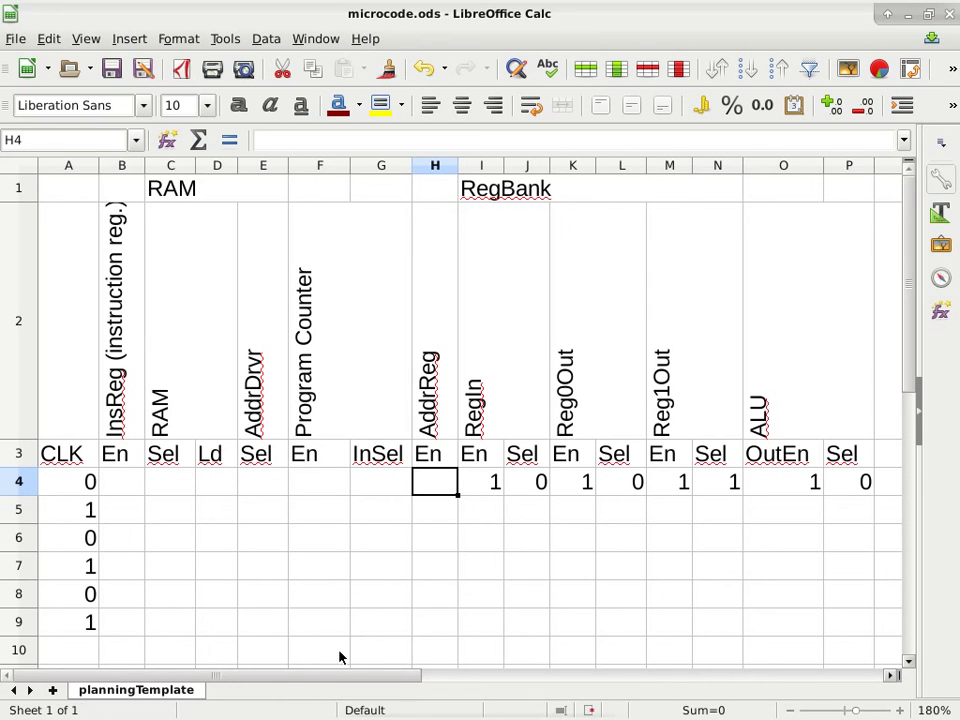
pyautogui.moveTo(283, 681); pyautogui.dragTo(309, 676)
pyautogui.click(121, 491)
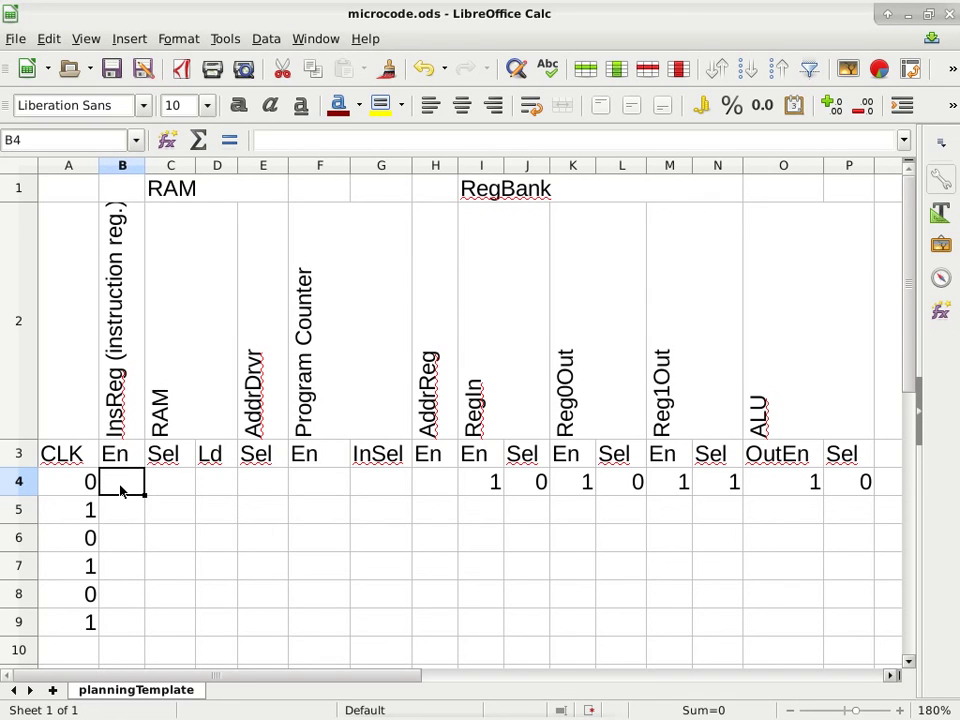
pyautogui.write('0')
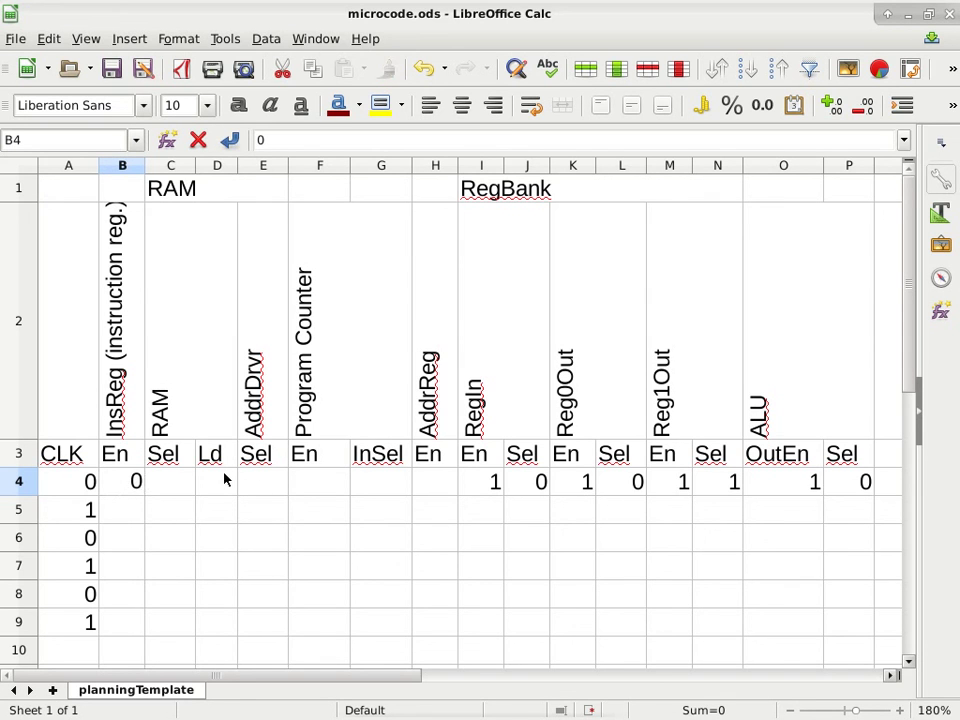
pyautogui.click(182, 486)
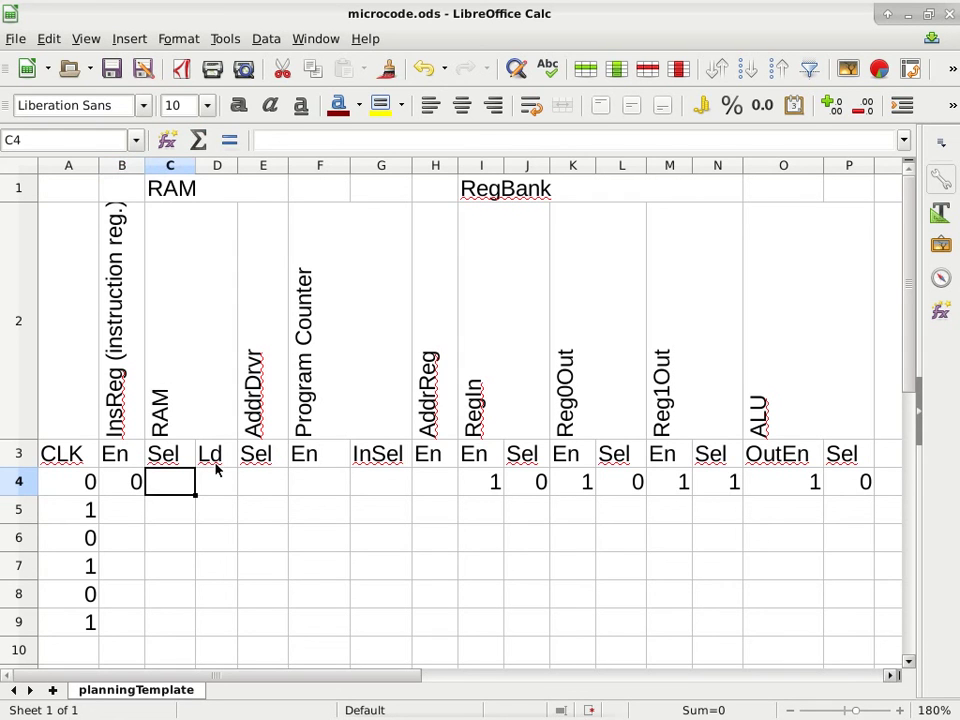
pyautogui.write('0')
pyautogui.click(217, 482)
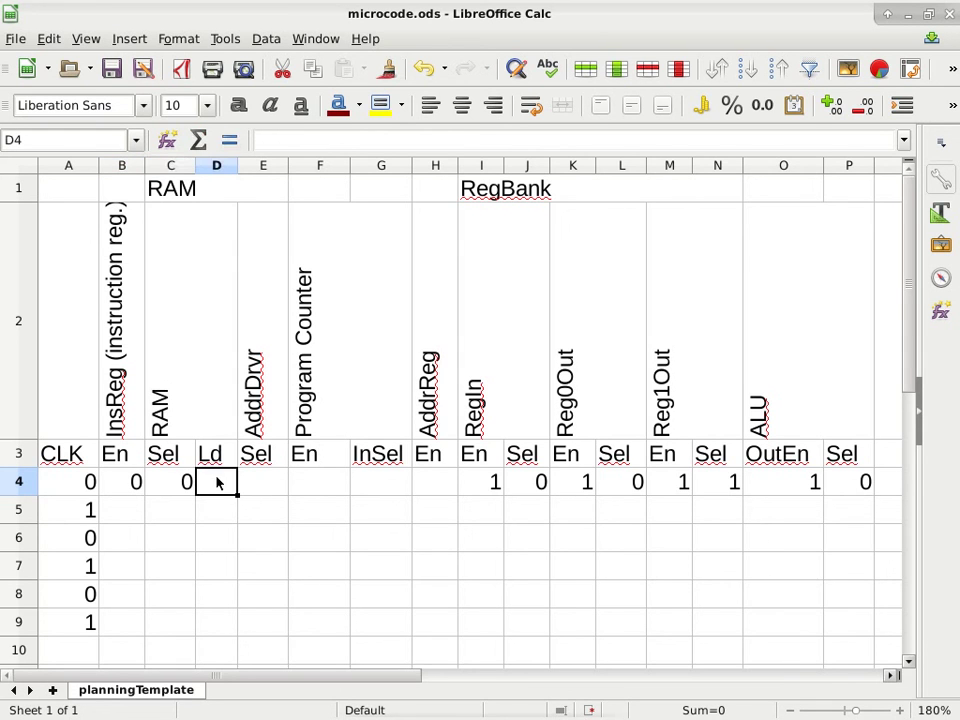
pyautogui.write('0')
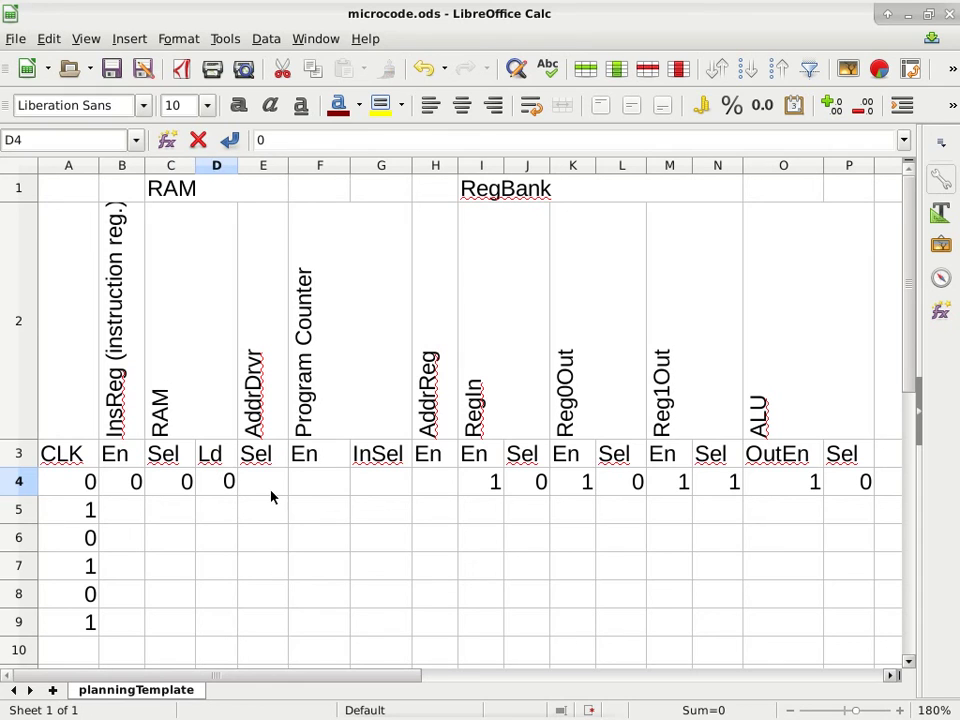
# - In row 4, enter 0 for AddrDrvr's Sel and 0 for the Program Counter's En
pyautogui.click(271, 494)
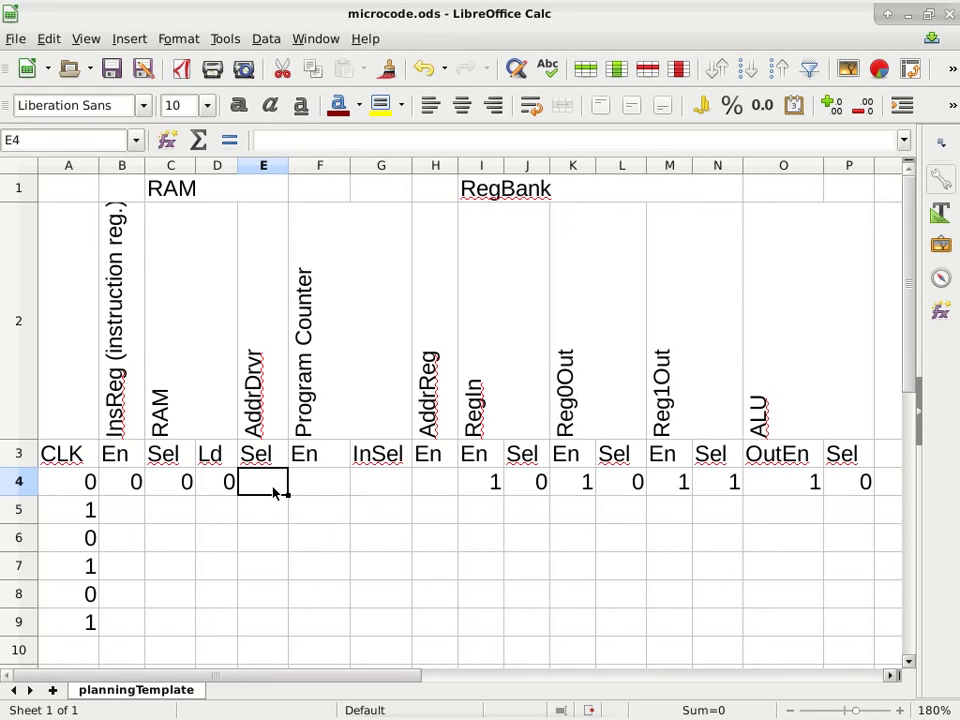
pyautogui.write('0')
pyautogui.press('Tab')
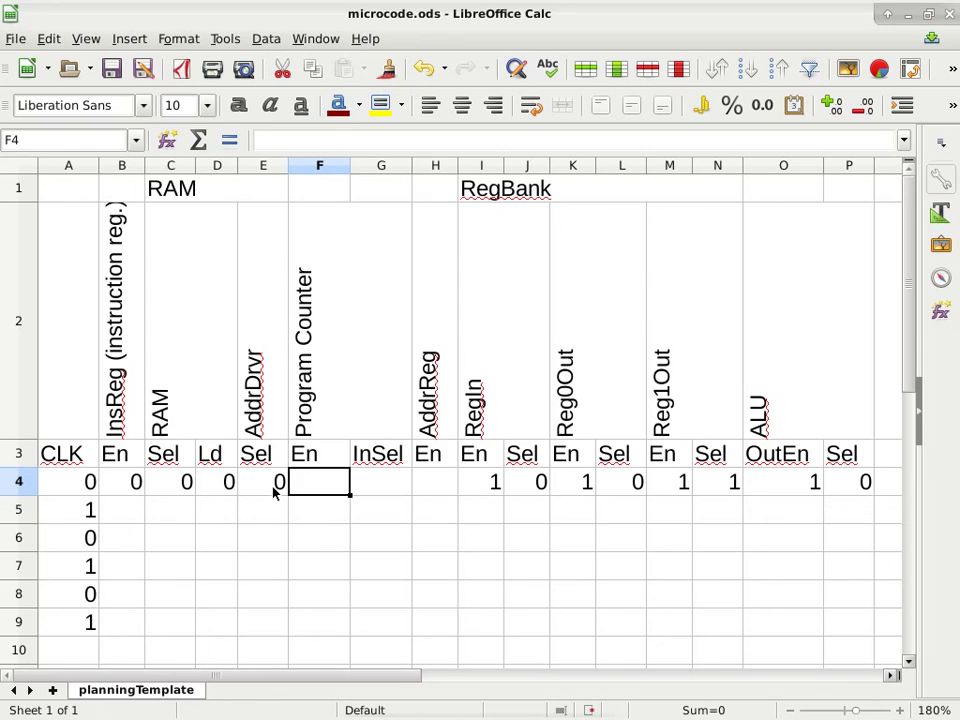
pyautogui.write('0')
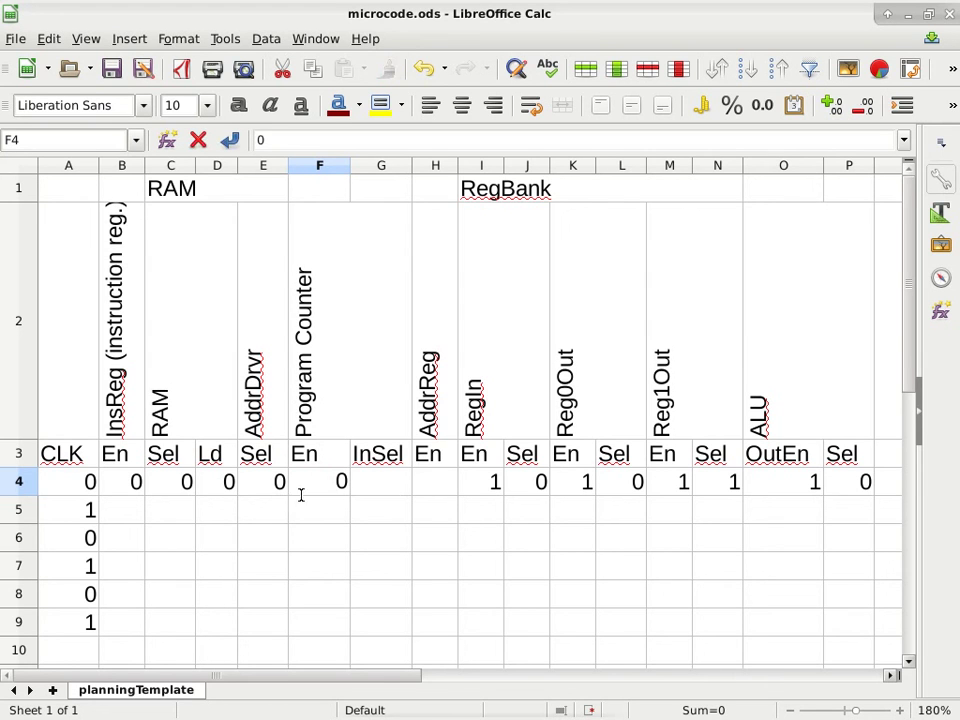
# - In row 4, enter X for the Program Counter's InSel and 0 for AddrReg's En
pyautogui.click(396, 494)
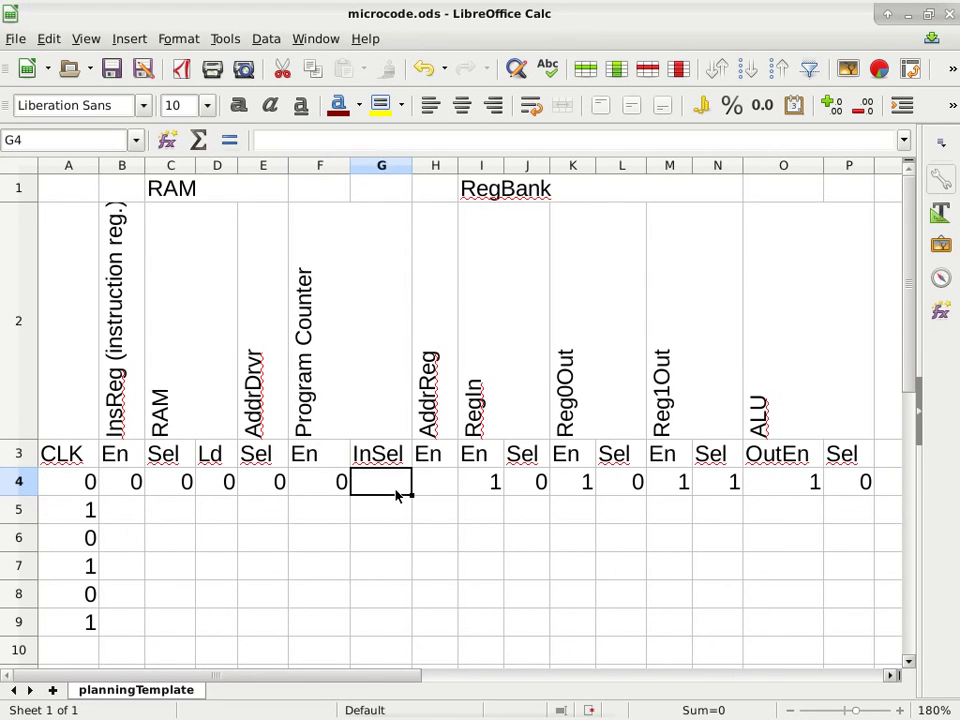
pyautogui.write('X')
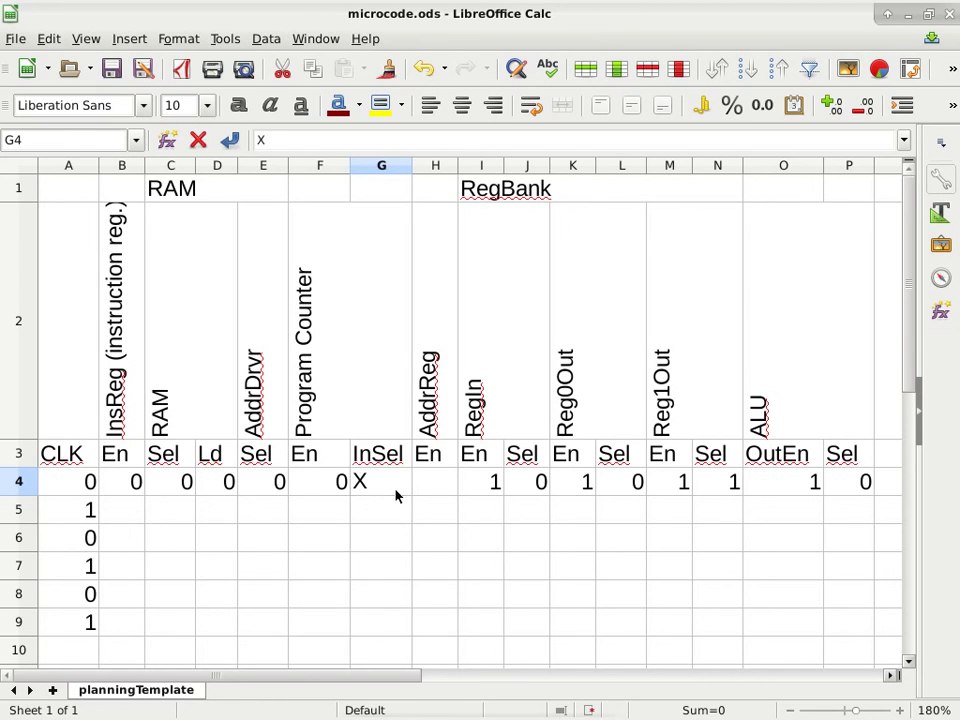
pyautogui.press('Return')
pyautogui.click(396, 490)
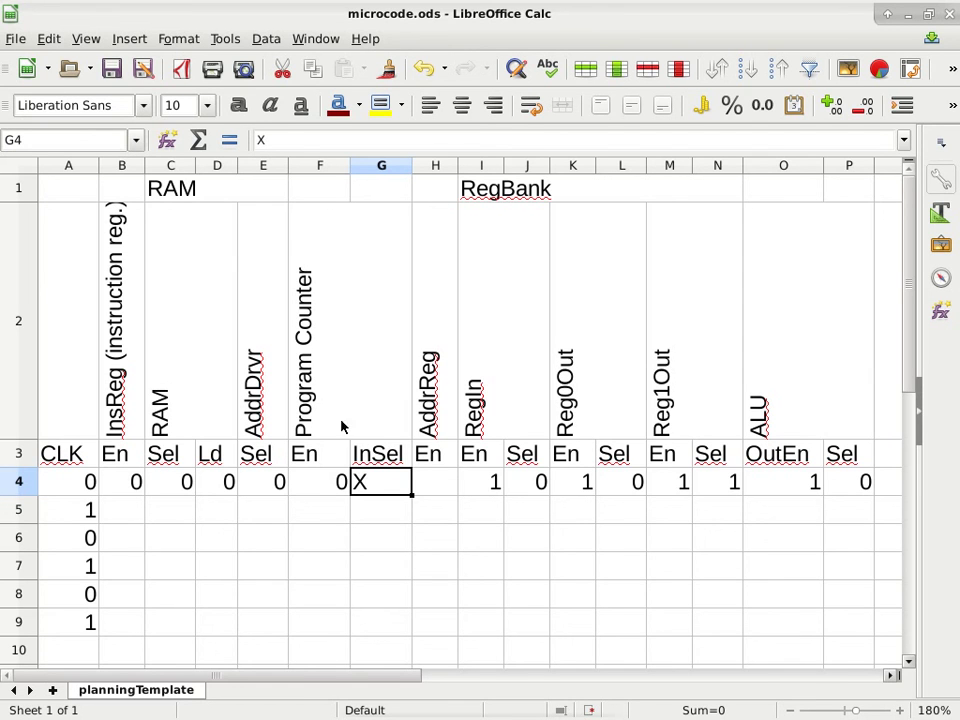
pyautogui.click(422, 488)
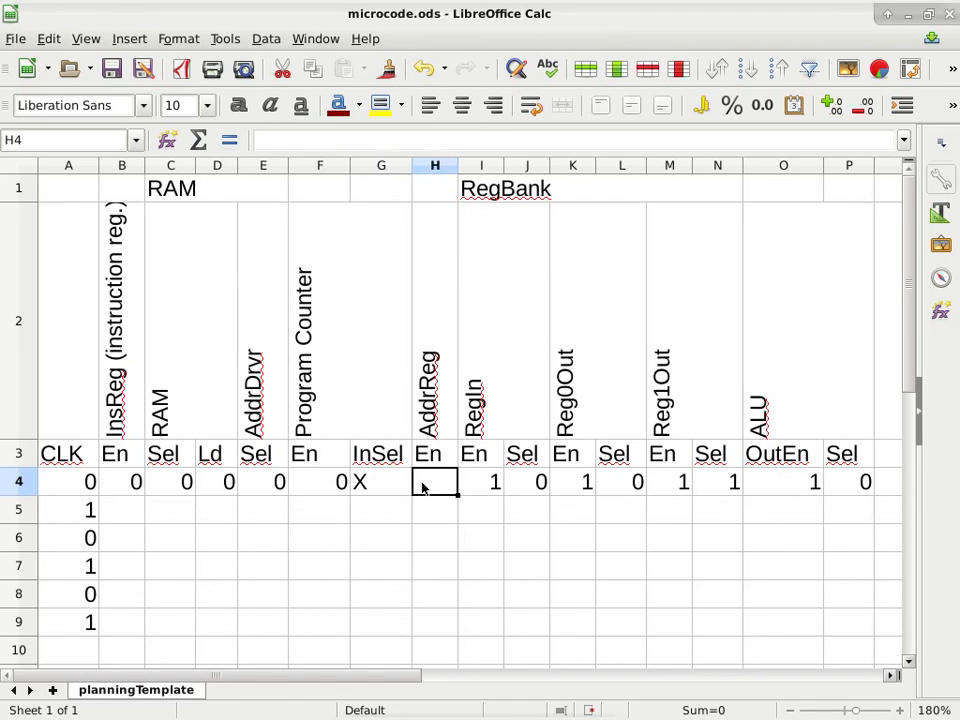
pyautogui.write('0')
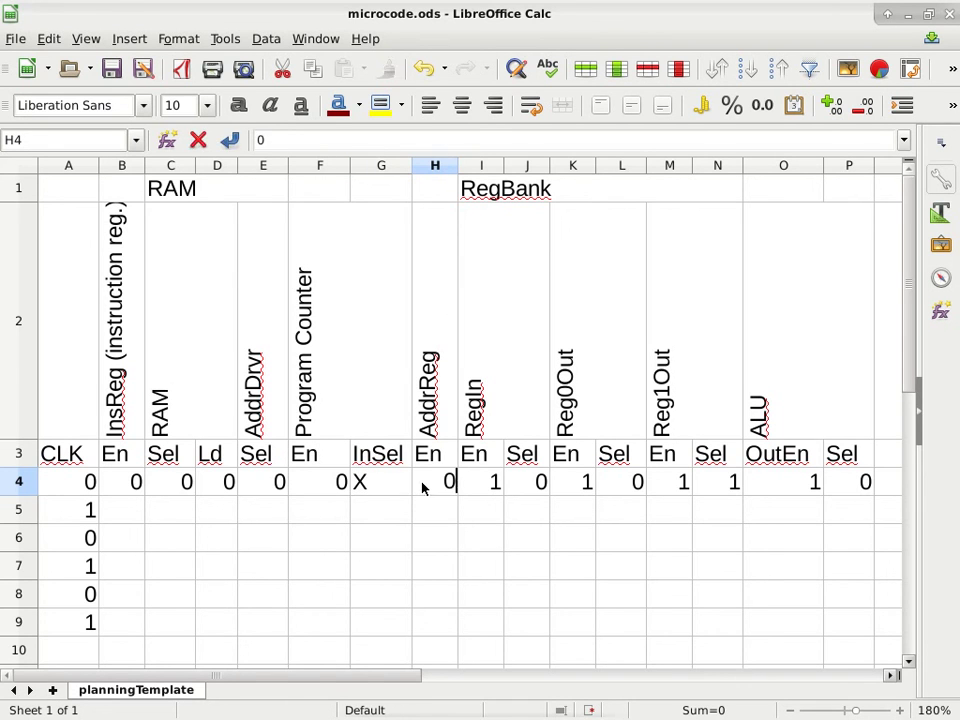
pyautogui.press('Return')
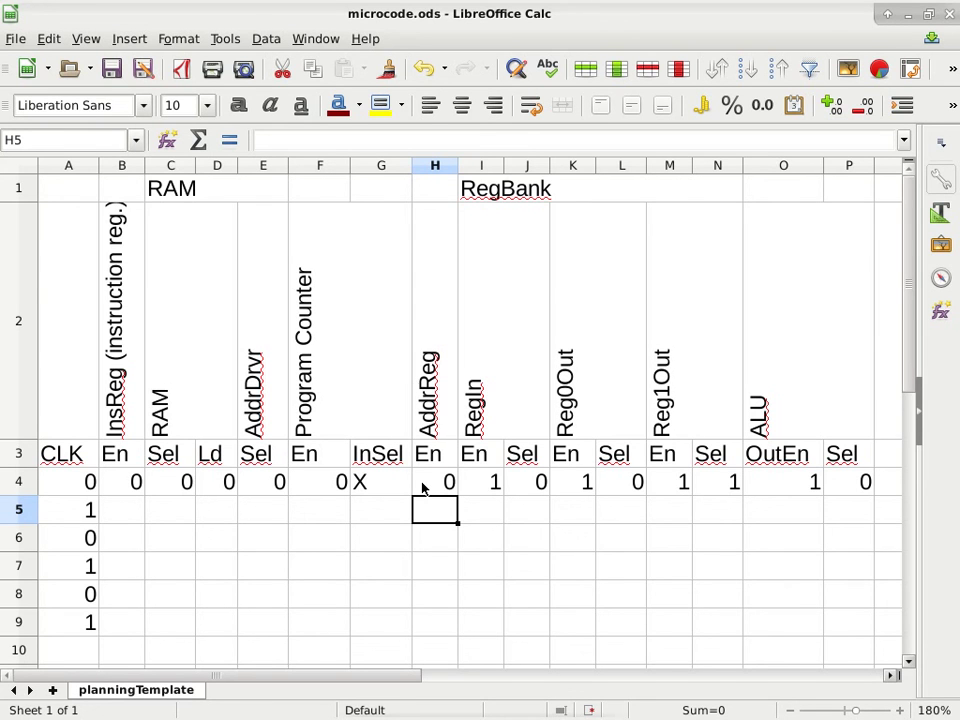
# - Copy the row 4 signal values in B4:P4 into row 5, starting at B5
pyautogui.click(131, 484)
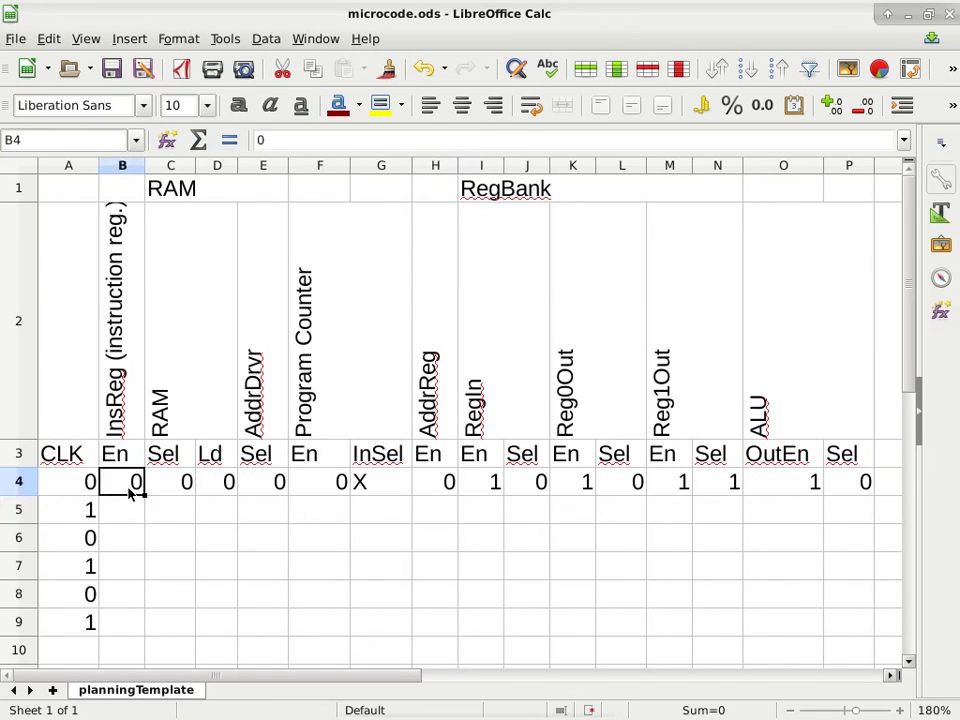
pyautogui.keyDown('shift'); pyautogui.click(855, 486); pyautogui.keyUp('shift')
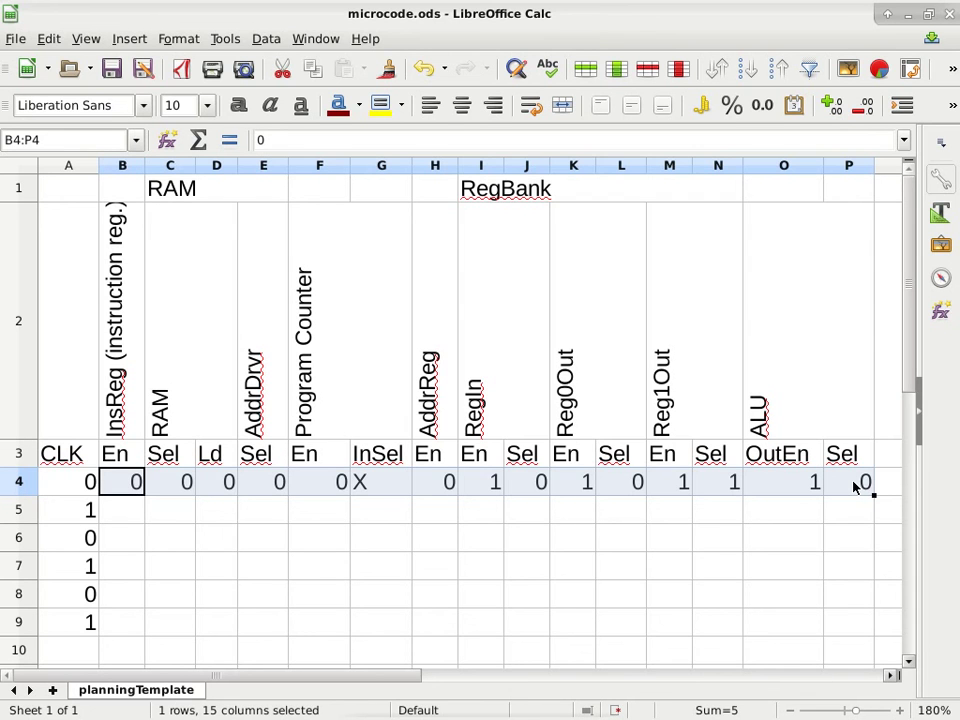
pyautogui.hotkey('ctrl', 'c')
pyautogui.click(110, 507)
pyautogui.hotkey('ctrl', 'v')
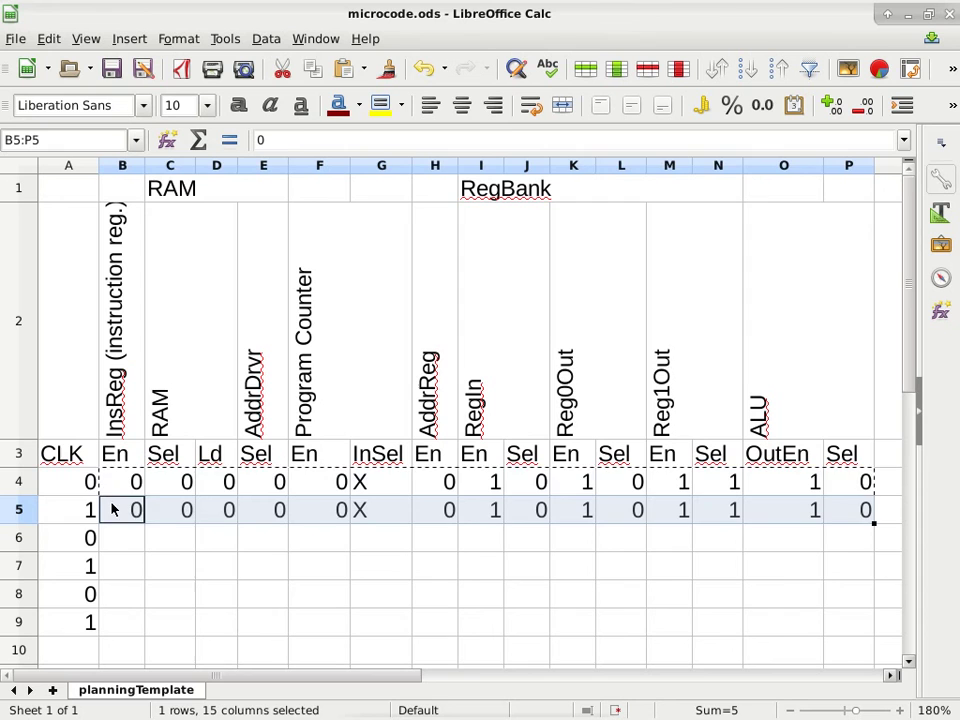
# - Compare the row 5 signals with output.log in the terminal, placing its window clear of the filled spreadsheet rows
pyautogui.click(320, 514)
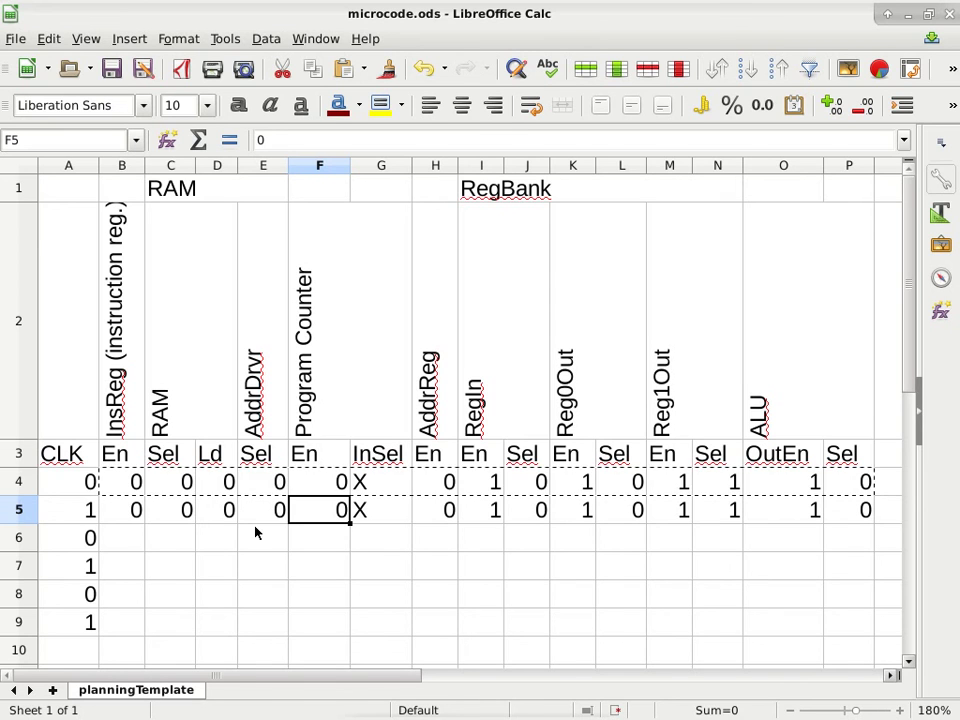
pyautogui.click(93, 510)
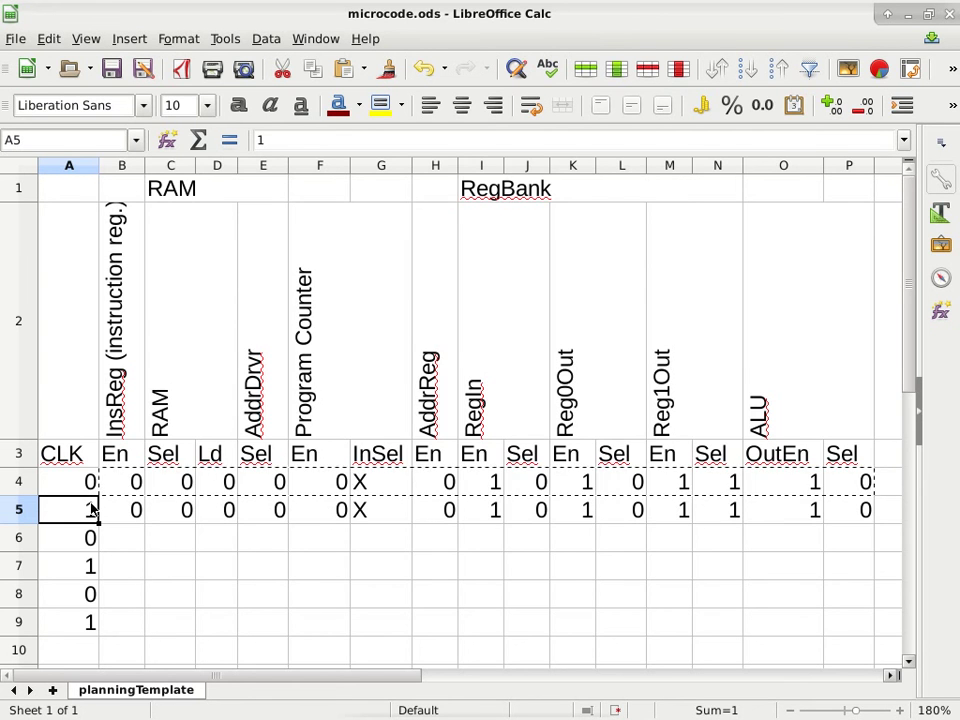
pyautogui.hotkey('alt', 'Tab')
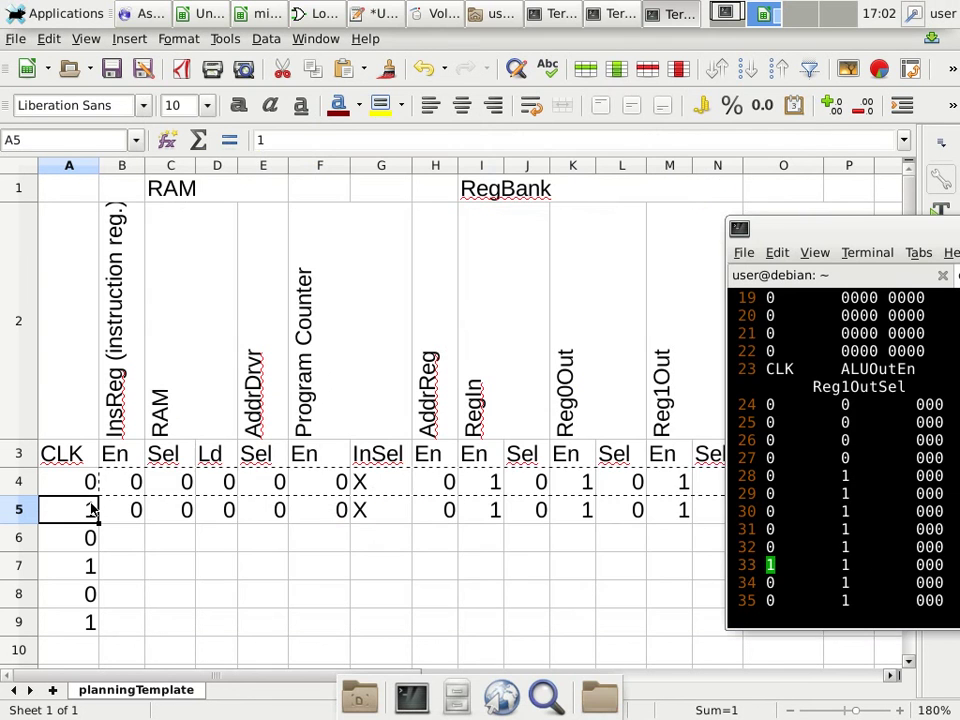
pyautogui.moveTo(801, 225); pyautogui.dragTo(86, 38)
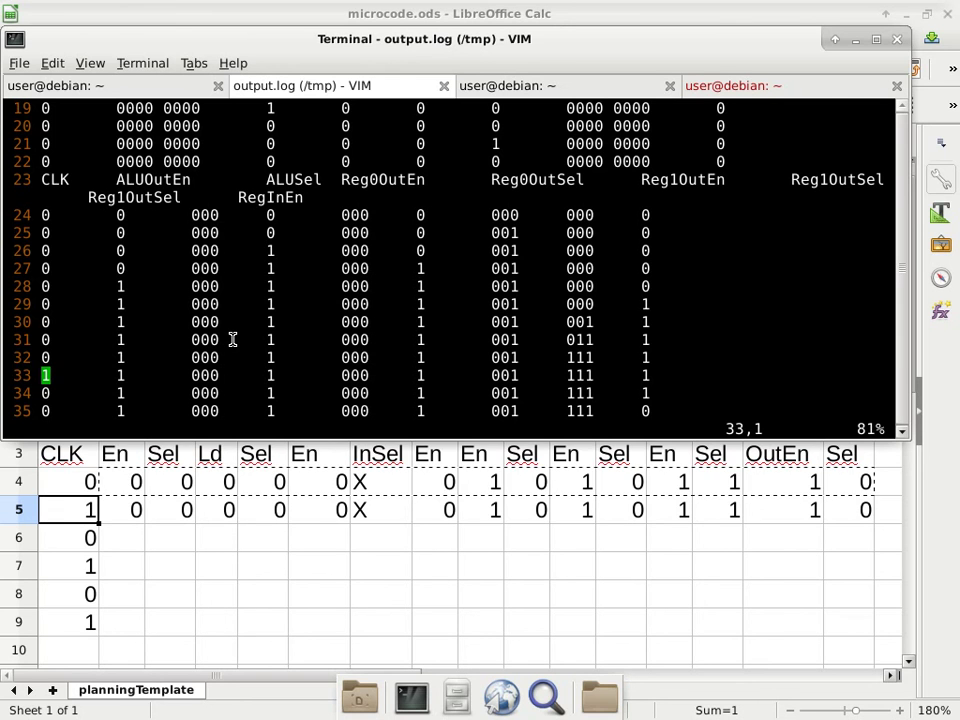
# - Switch to Logisim and examine the whole main circuit at 75% zoom, returning to 100%
pyautogui.hotkey('alt', 'Tab')
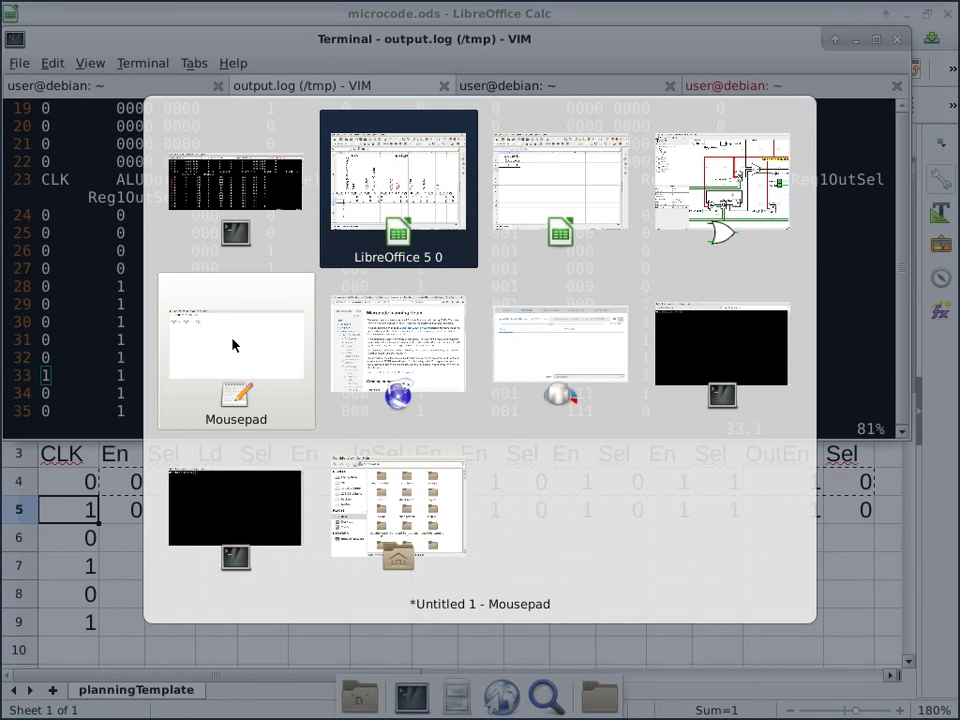
pyautogui.hotkey('alt', 'Tab')
pyautogui.hotkey('alt', 'Tab')
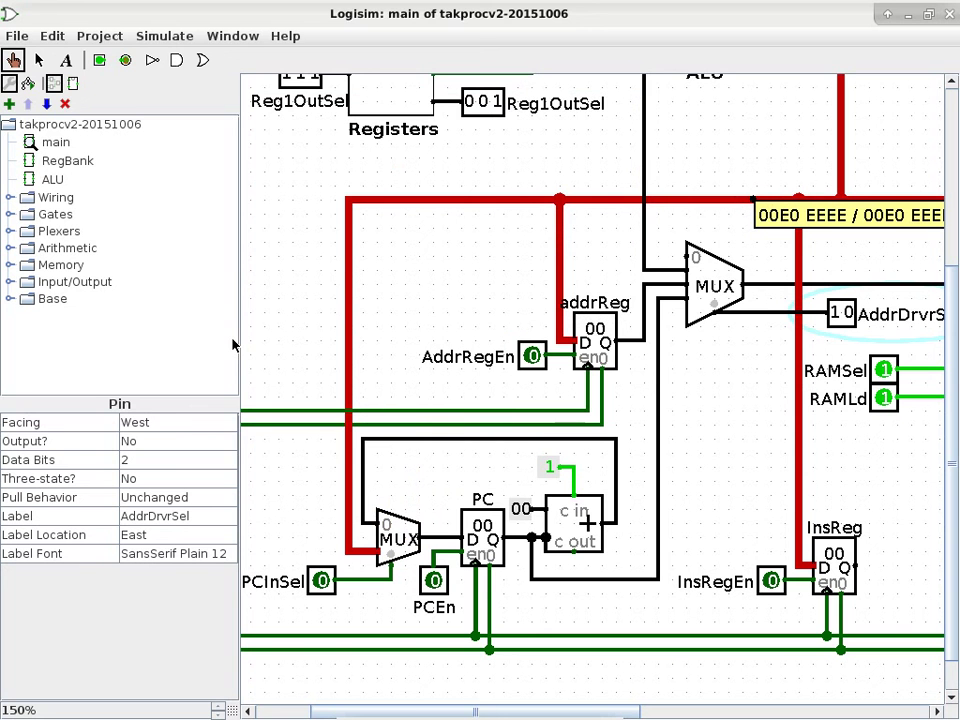
pyautogui.click(68, 143)
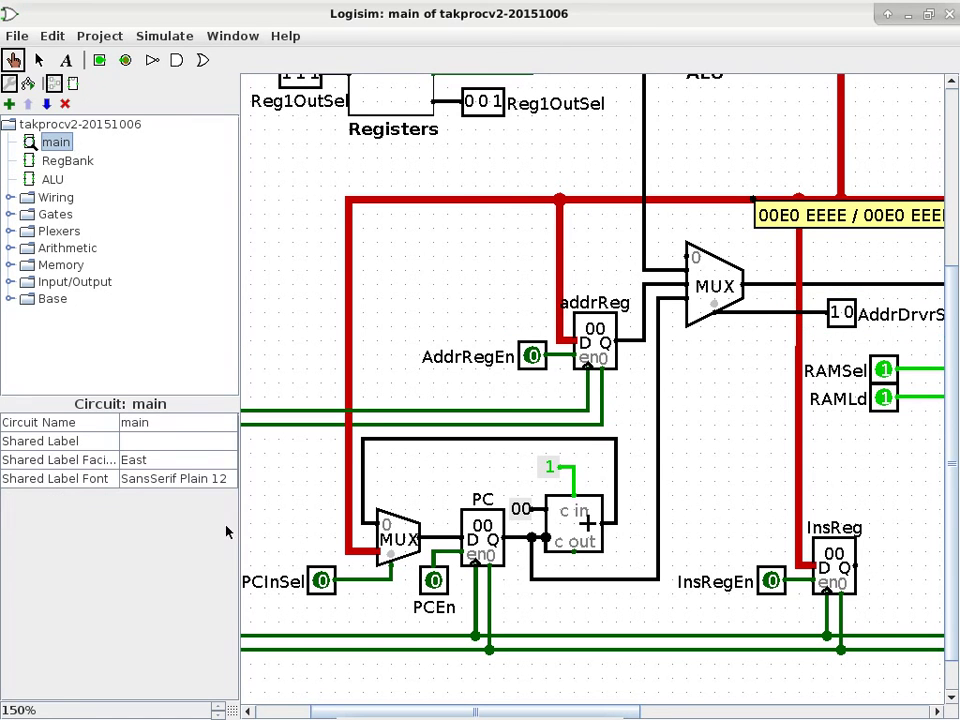
pyautogui.hotkey('ctrl', '-')
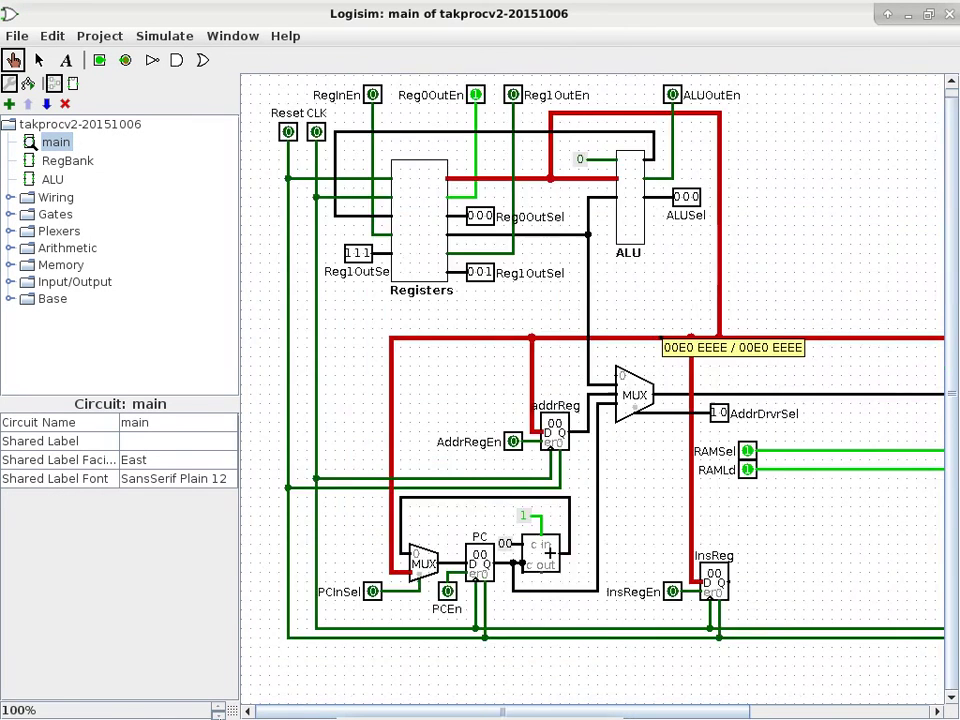
pyautogui.hotkey('ctrl', '-')
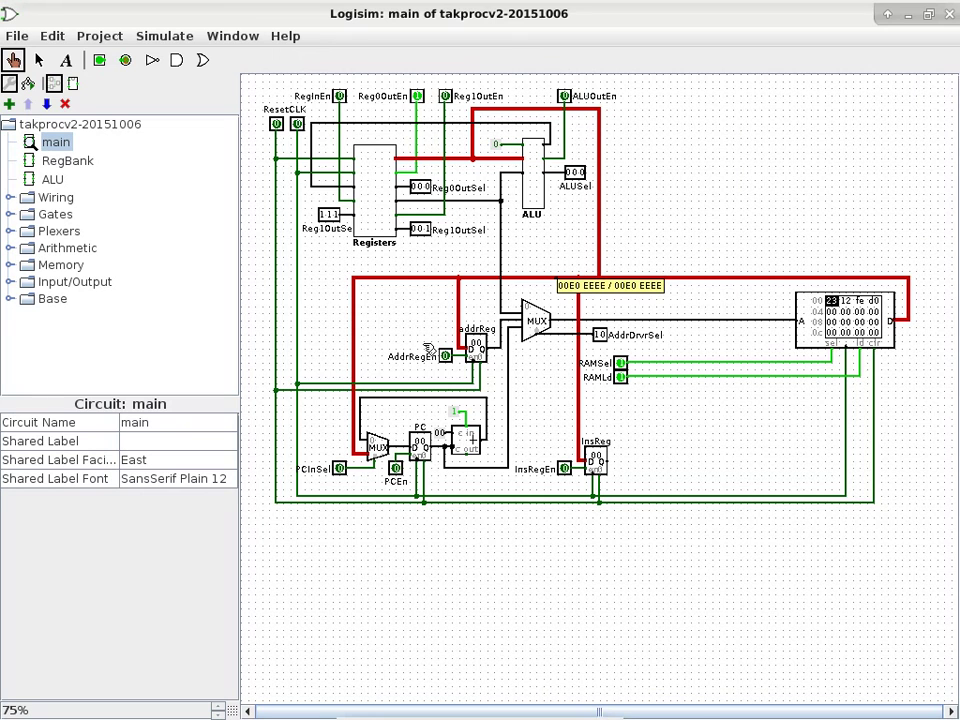
pyautogui.click(220, 706)
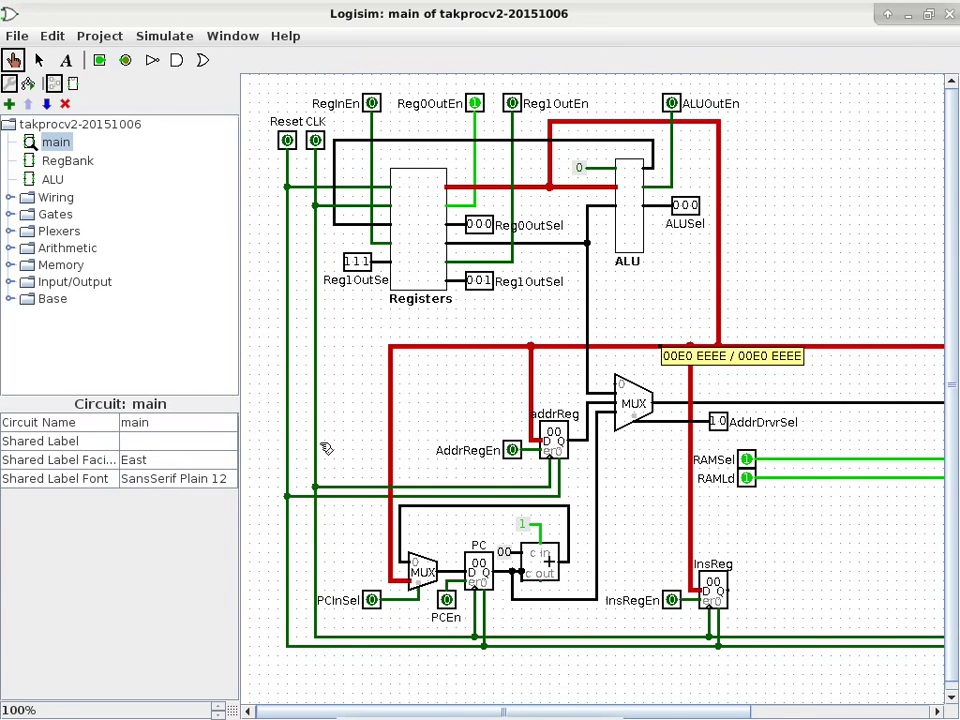
# - Switch to the Iceweasel browser and go from the fetch assignment to the cisp310-f15-13057 course page
pyautogui.hotkey('alt', 'Tab')
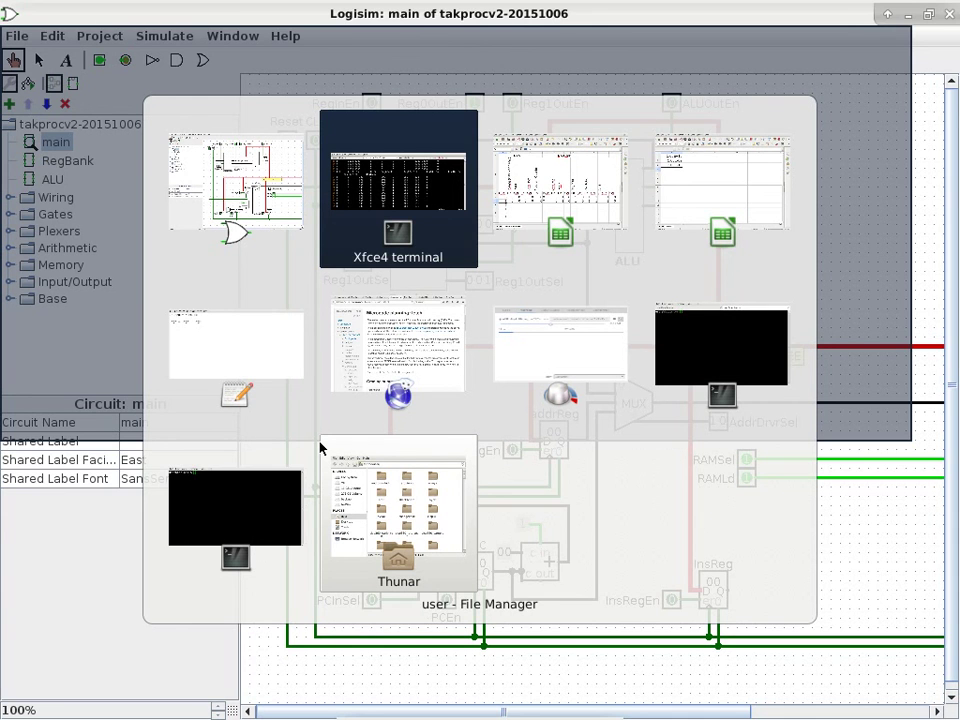
pyautogui.hotkey('alt', 'Tab')
pyautogui.hotkey('alt', 'Tab')
pyautogui.hotkey('alt', 'Tab')
pyautogui.hotkey('alt', 'Tab')
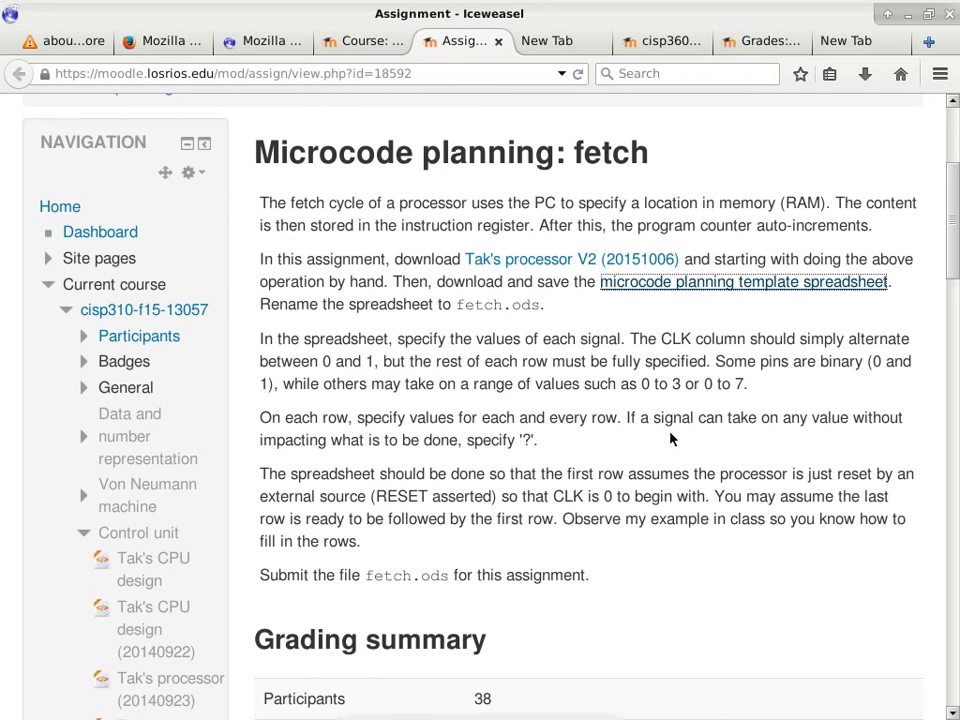
pyautogui.scroll(5, 589, 374)
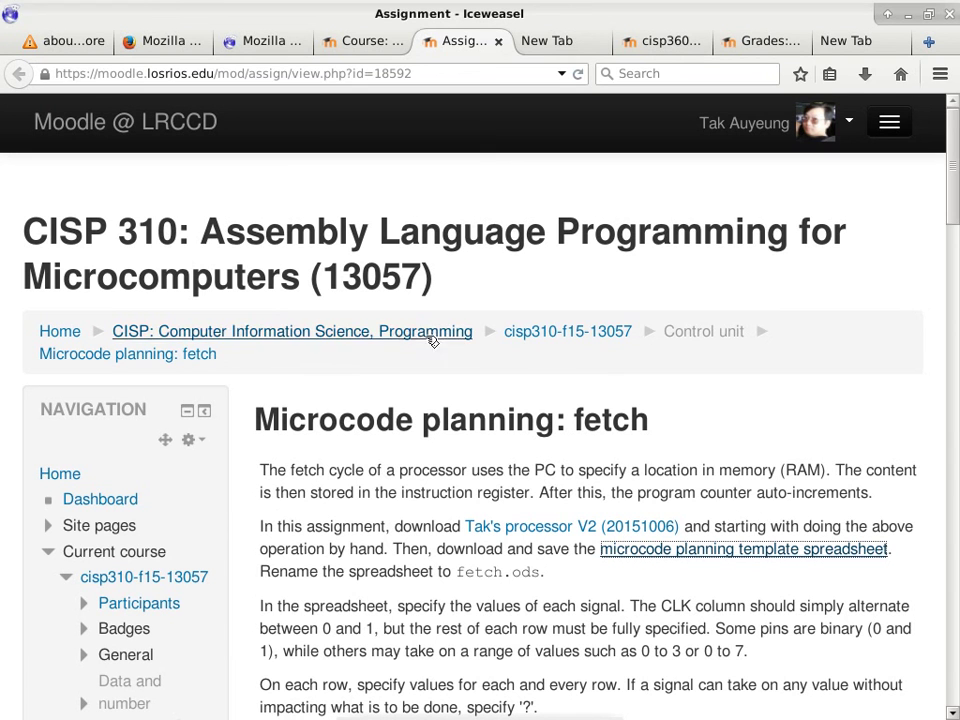
pyautogui.click(567, 331)
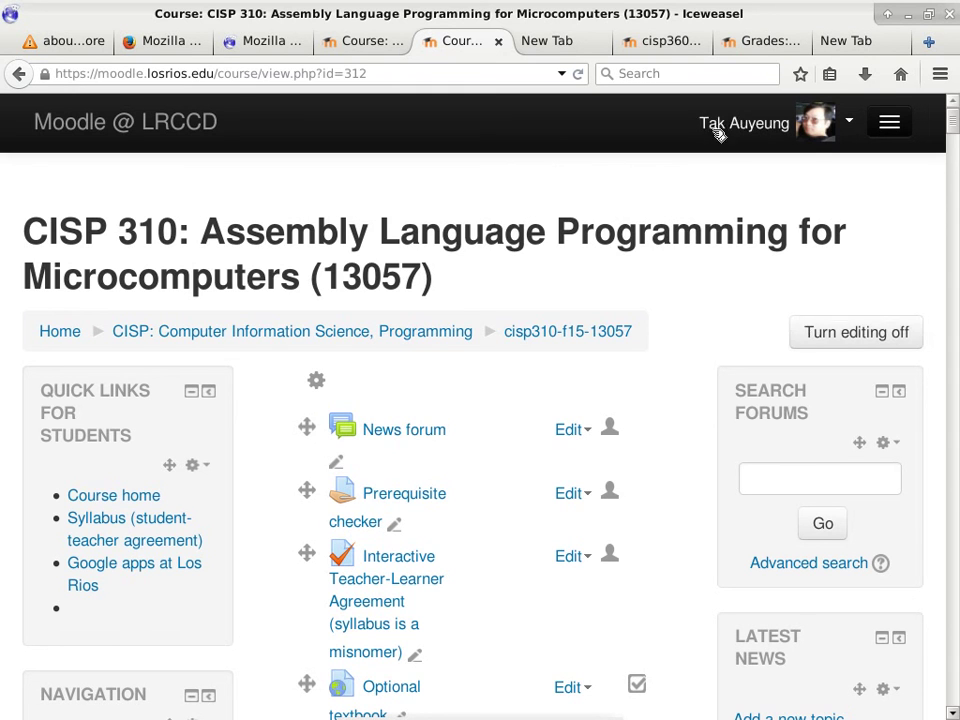
# - Open Attendance from the course page's Auto Attendance block
pyautogui.scroll(-10, 497, 340)
pyautogui.scroll(-10, 491, 329)
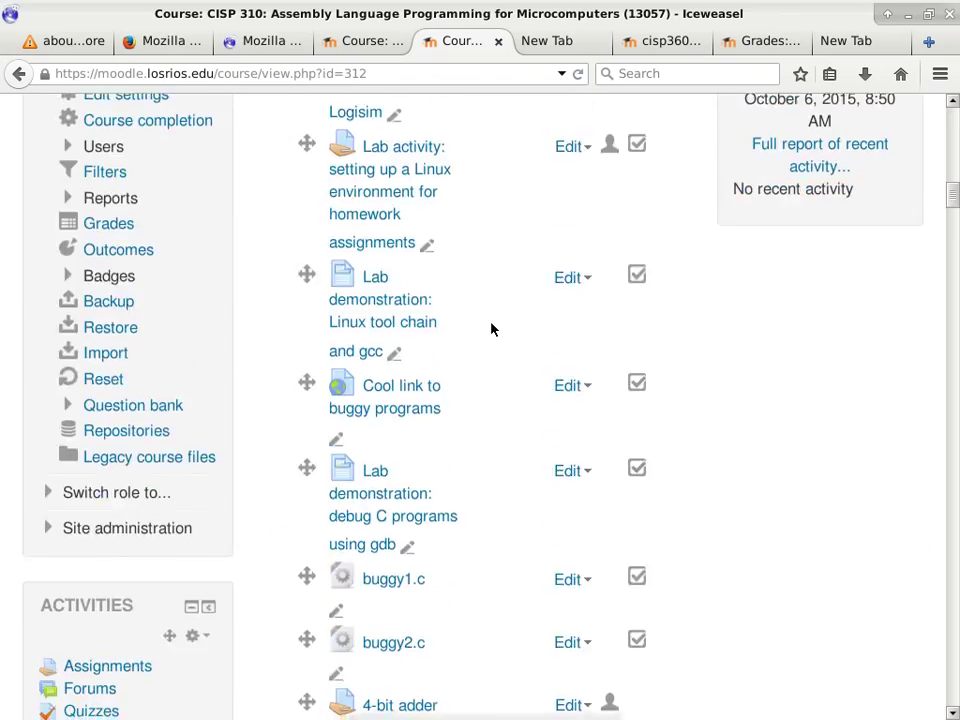
pyautogui.scroll(-3, 84, 453)
pyautogui.scroll(-5, 84, 453)
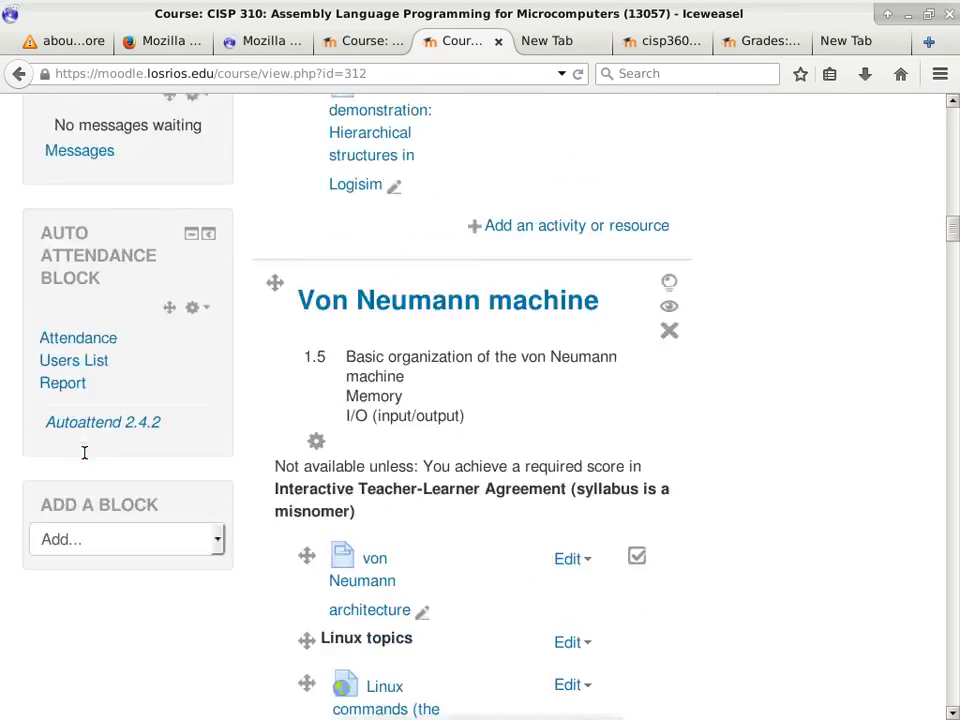
pyautogui.click(108, 281)
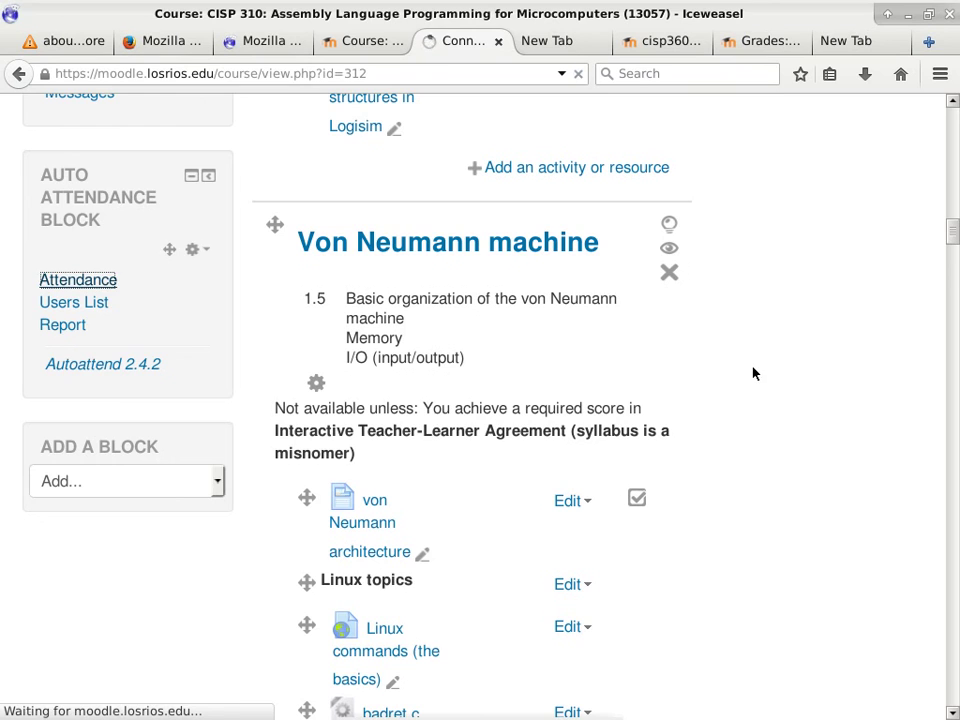
# - Review the class session list on the attendance page, then return to the Control unit topic of the CISP 310 course
pyautogui.scroll(-5, 735, 400)
pyautogui.scroll(-5, 735, 400)
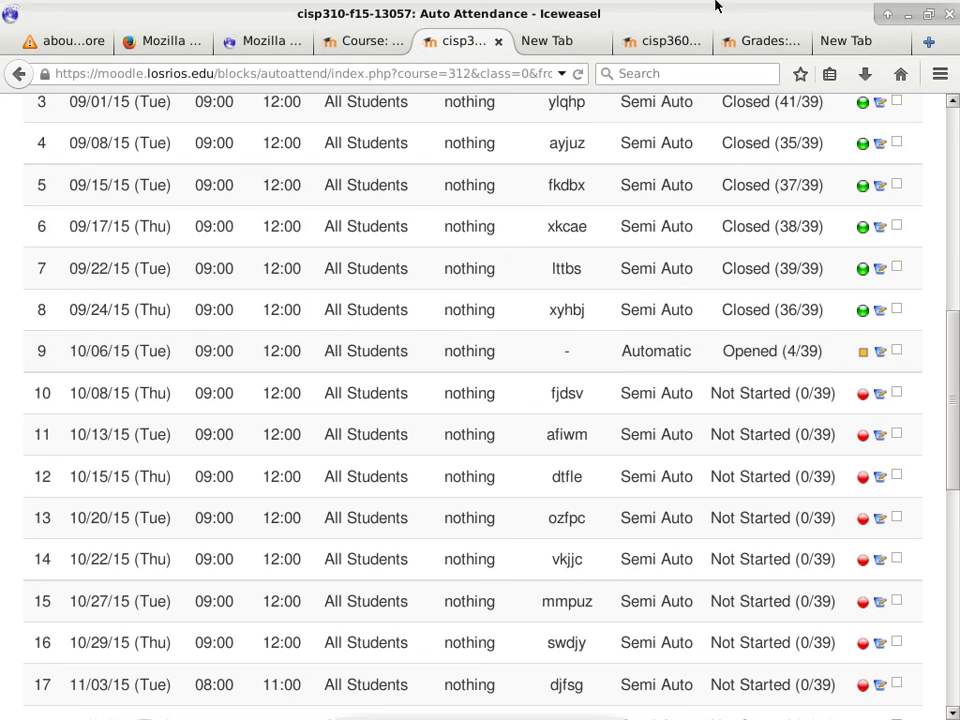
pyautogui.click(347, 41)
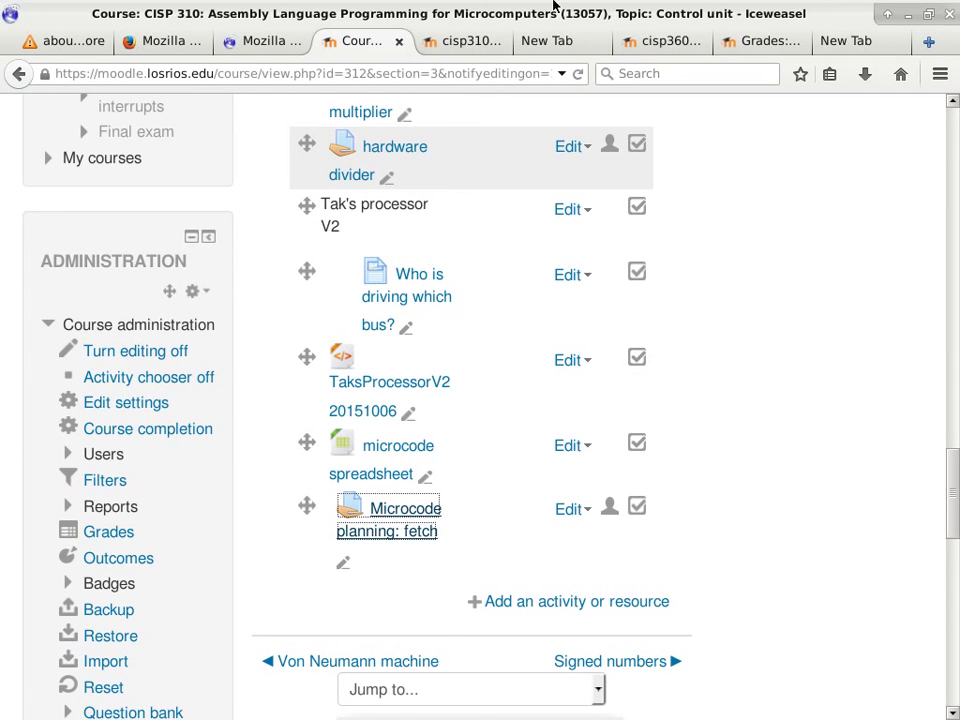
# - Close the unused blank browser tab at the end of the tab row
pyautogui.click(851, 45)
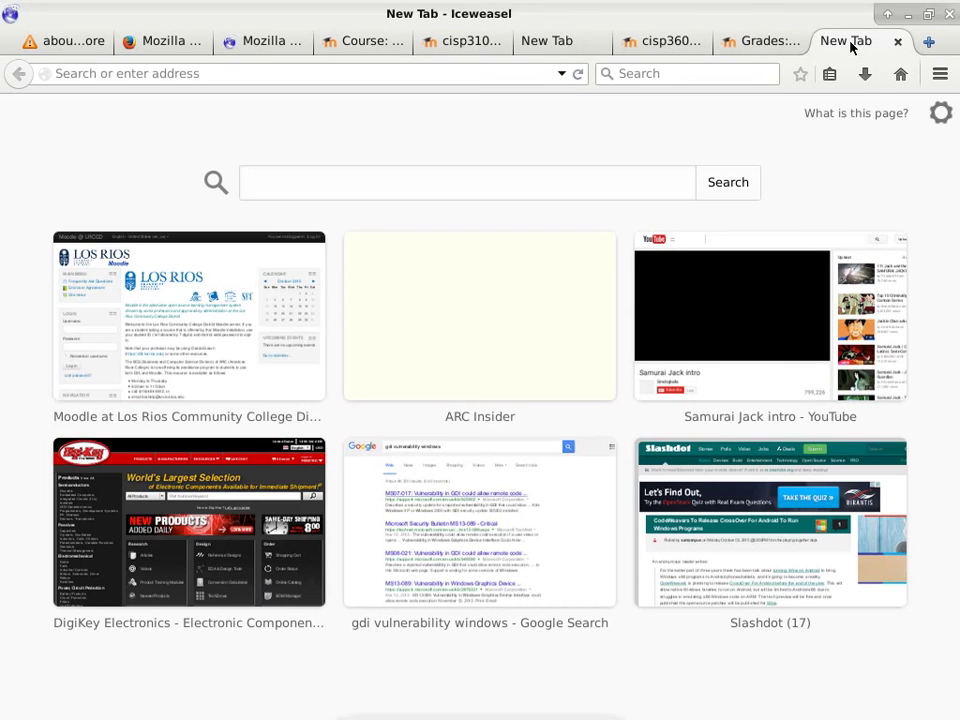
pyautogui.click(376, 73)
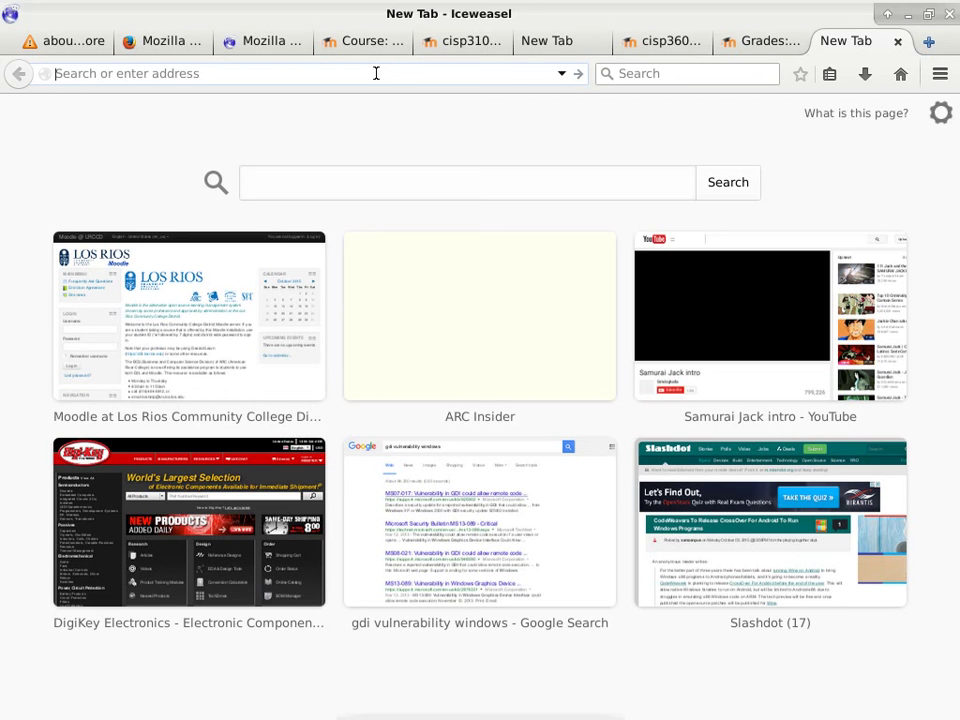
pyautogui.click(898, 43)
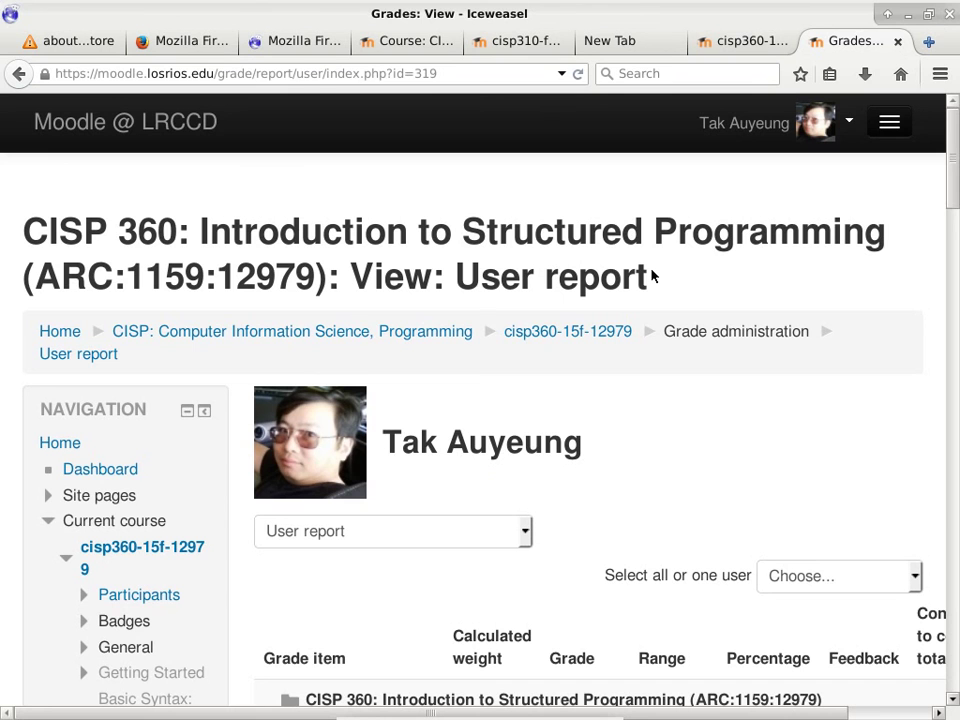
# - Return to the CISP 310 Control unit page and open the Non-integer representation topic from the course navigation
pyautogui.click(388, 42)
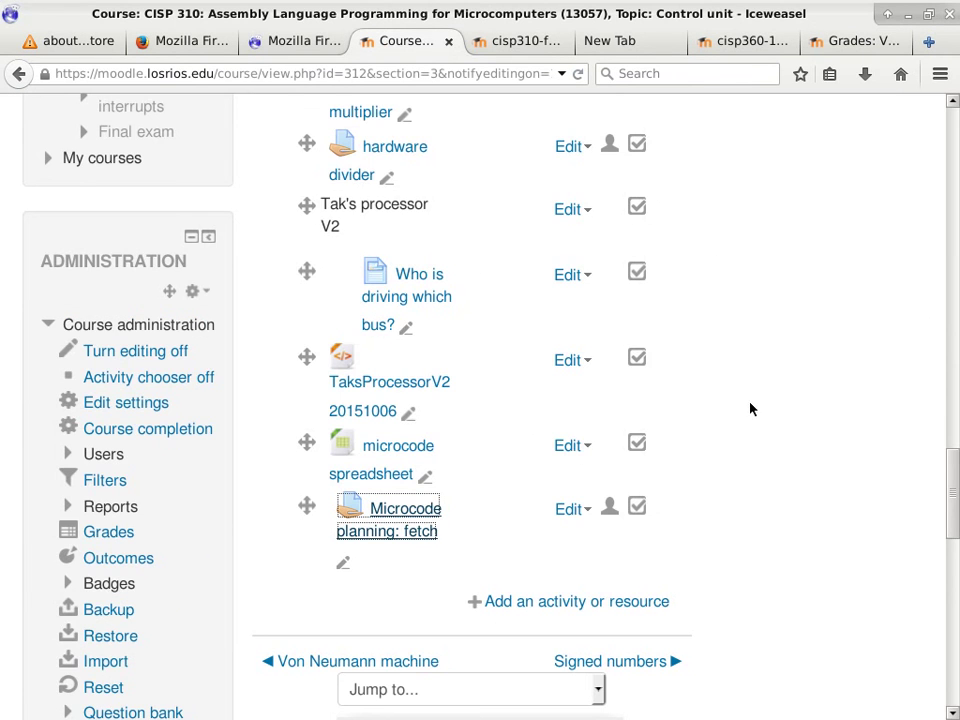
pyautogui.scroll(-5, 750, 415)
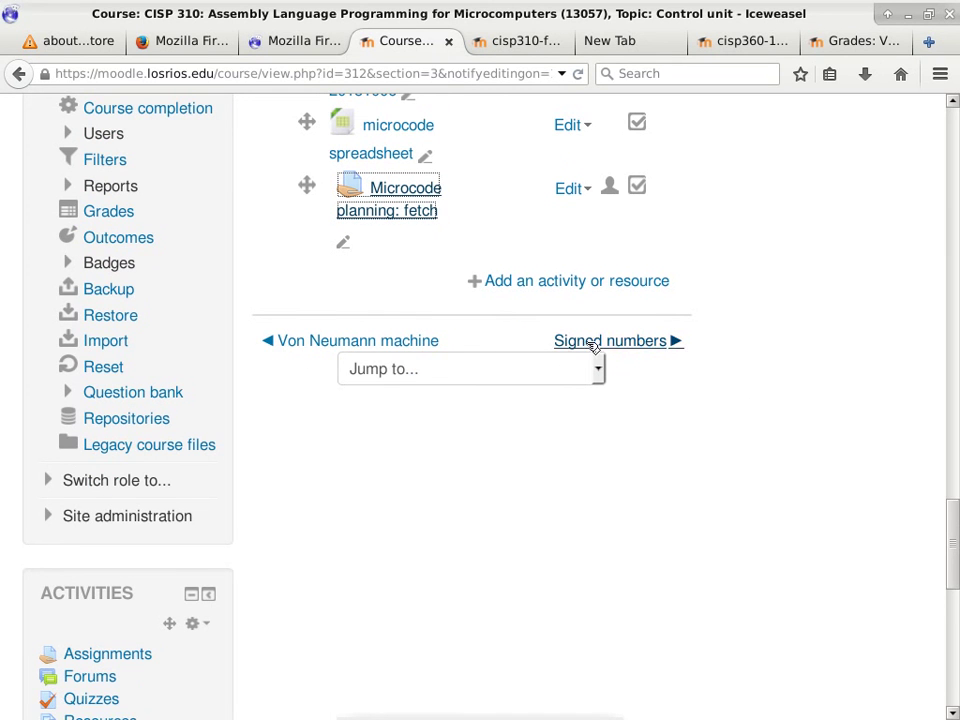
pyautogui.scroll(3, 200, 314)
pyautogui.scroll(-9, 201, 313)
pyautogui.scroll(-4, 201, 313)
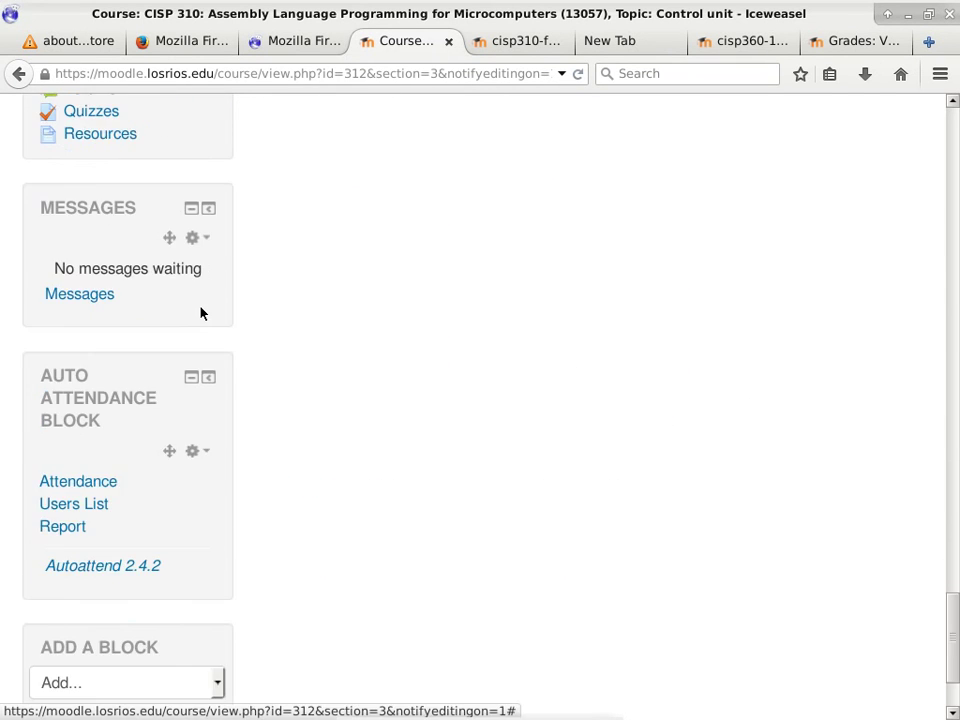
pyautogui.scroll(8, 201, 313)
pyautogui.scroll(-6, 201, 313)
pyautogui.scroll(-3, 200, 314)
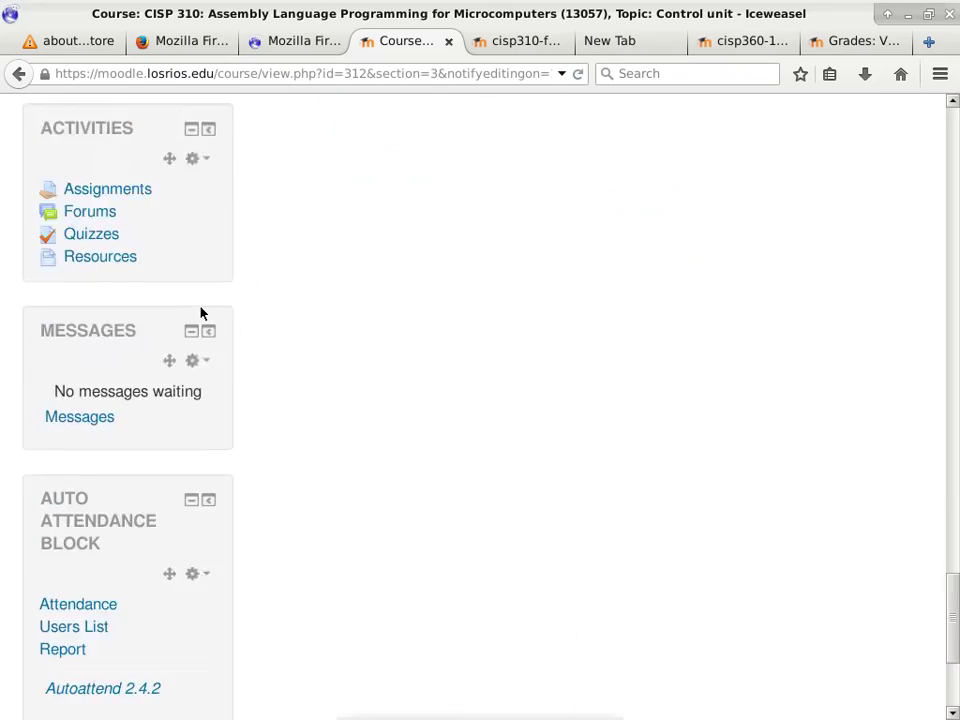
pyautogui.scroll(10, 200, 312)
pyautogui.scroll(9, 207, 312)
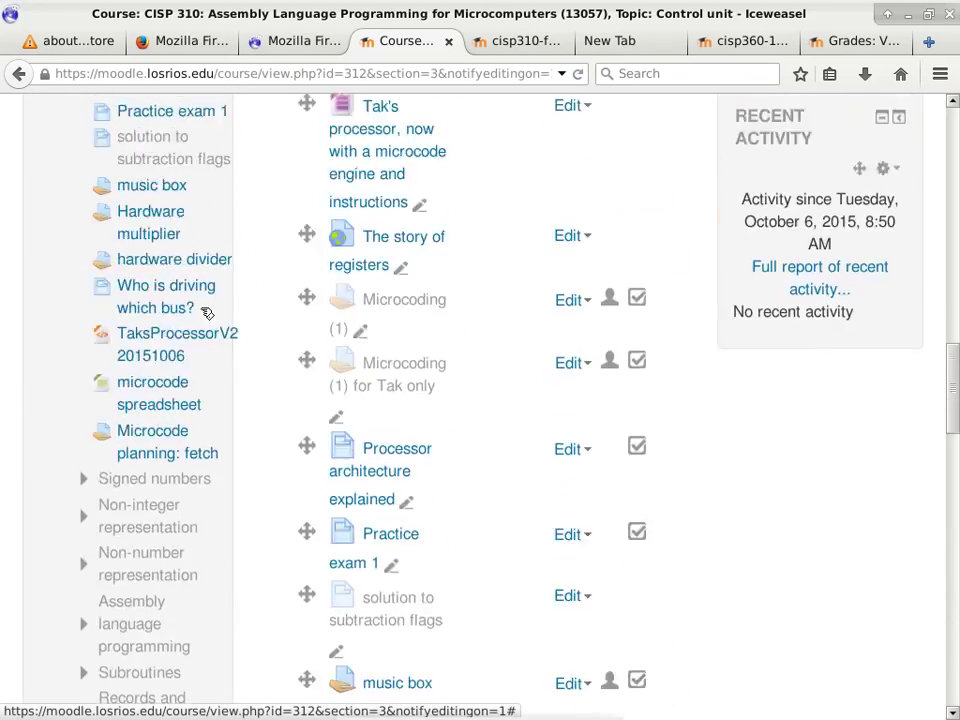
pyautogui.scroll(-3, 208, 311)
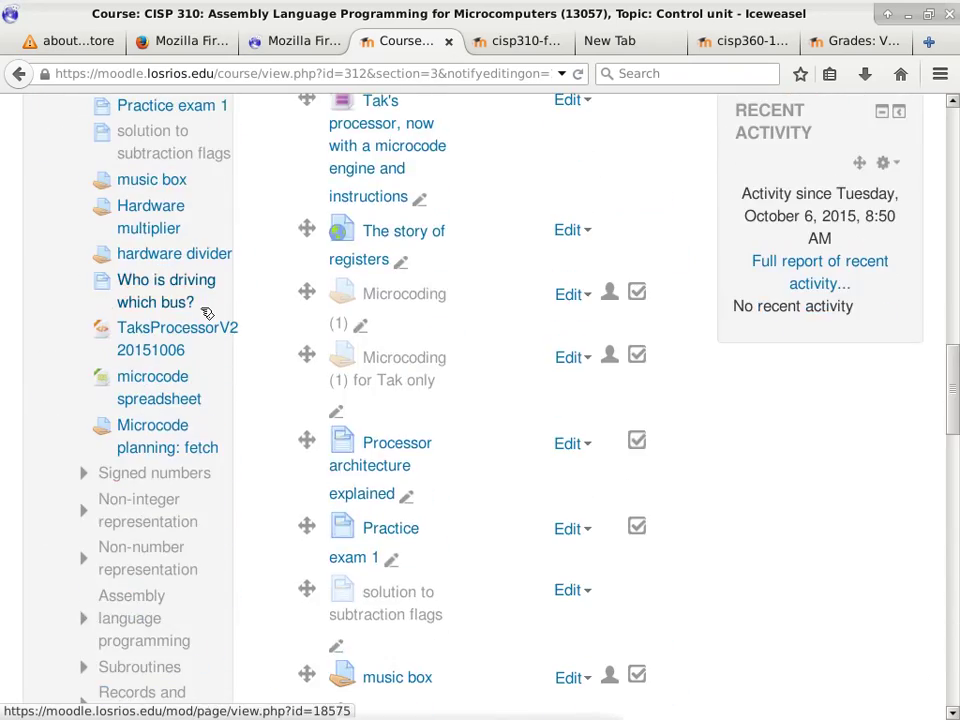
pyautogui.click(158, 507)
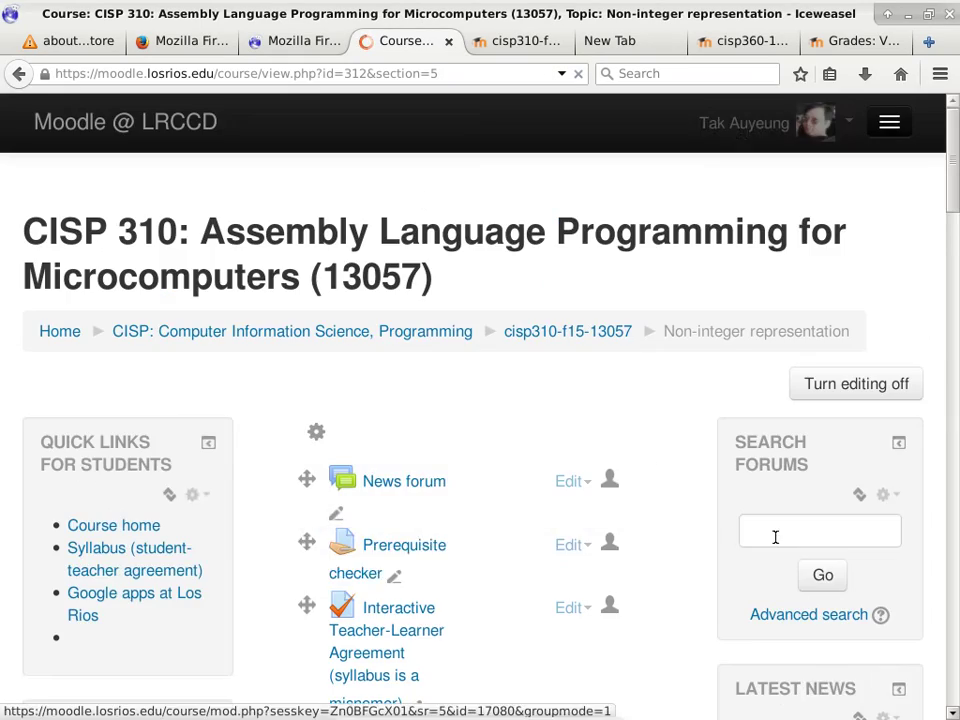
# - Examine the resources listed under Non-integer representation, including the IEEE and double precision floating point items
pyautogui.scroll(-10, 722, 529)
pyautogui.scroll(-4, 700, 517)
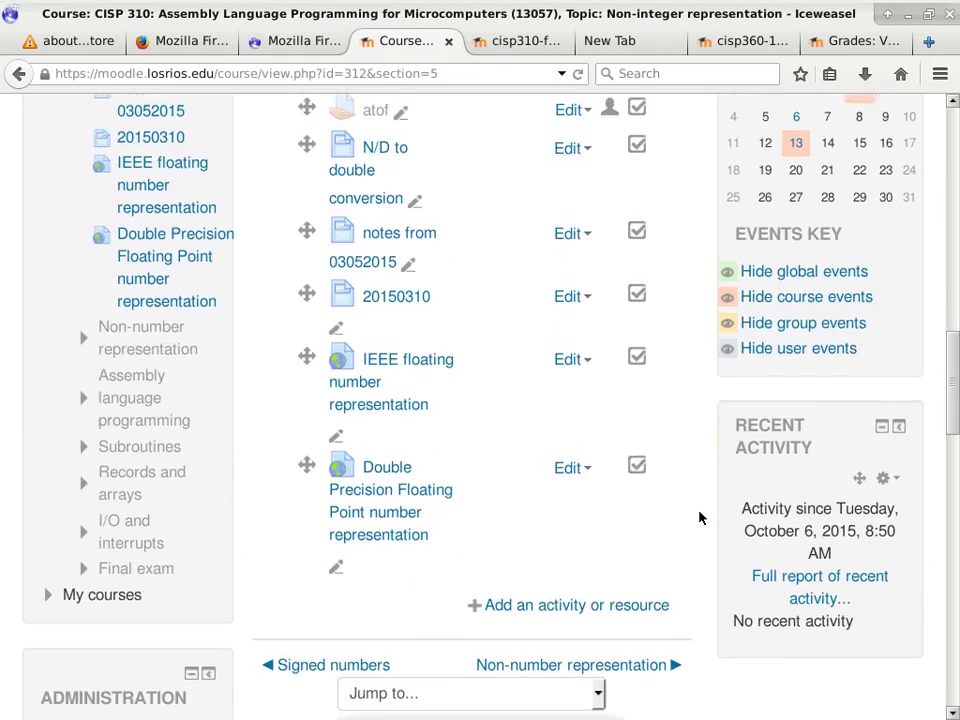
pyautogui.scroll(2, 700, 517)
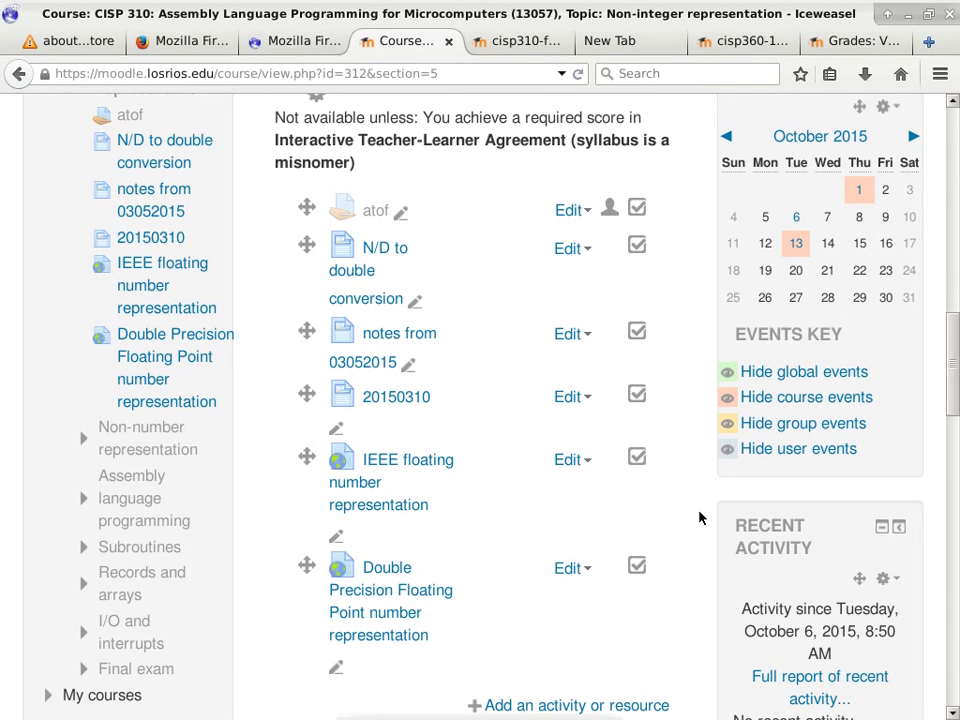
# - Switch from the browser to the untitled Mousepad notes
pyautogui.hotkey('alt', 'Tab')
pyautogui.hotkey('alt', 'Tab')
pyautogui.hotkey('alt', 'Tab')
pyautogui.hotkey('alt', 'Tab')
pyautogui.hotkey('alt', 'Tab')
pyautogui.hotkey('alt', 'Tab')
pyautogui.hotkey('alt', 'Tab')
pyautogui.hotkey('alt', 'Tab')
pyautogui.hotkey('alt', 'Tab')
pyautogui.hotkey('alt', 'Tab')
pyautogui.hotkey('alt', 'Tab')
pyautogui.hotkey('alt', 'Tab')
pyautogui.hotkey('alt', 'Tab')
pyautogui.hotkey('alt', 'Tab')
pyautogui.hotkey('alt', 'Tab')
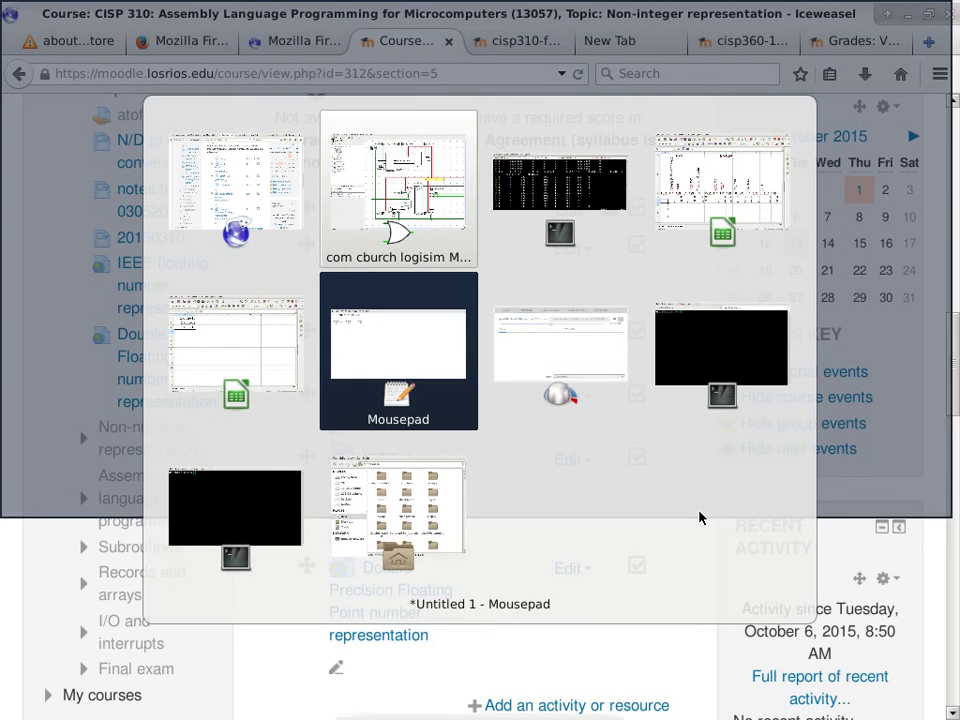
# - Add the line "5/64 in Double Precision Floating Point representation" below the RegA = RegA + RegB note, with blank lines before and after it
pyautogui.press('Return')
pyautogui.press('Return')
pyautogui.press('Return')
pyautogui.press('Return')
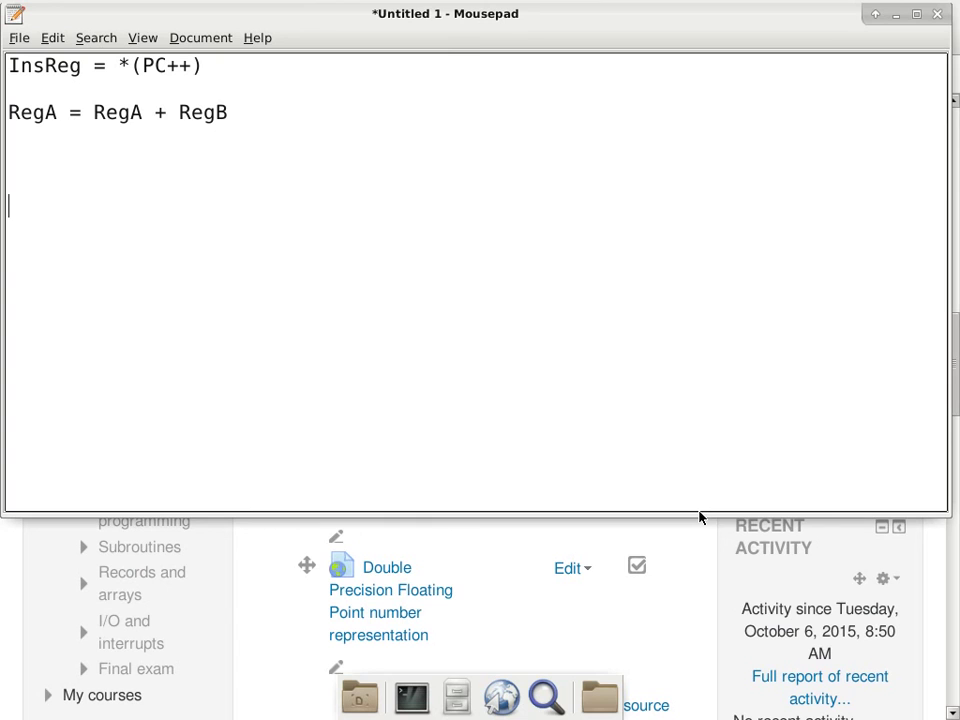
pyautogui.write('5/64 in Double Precision Flo')
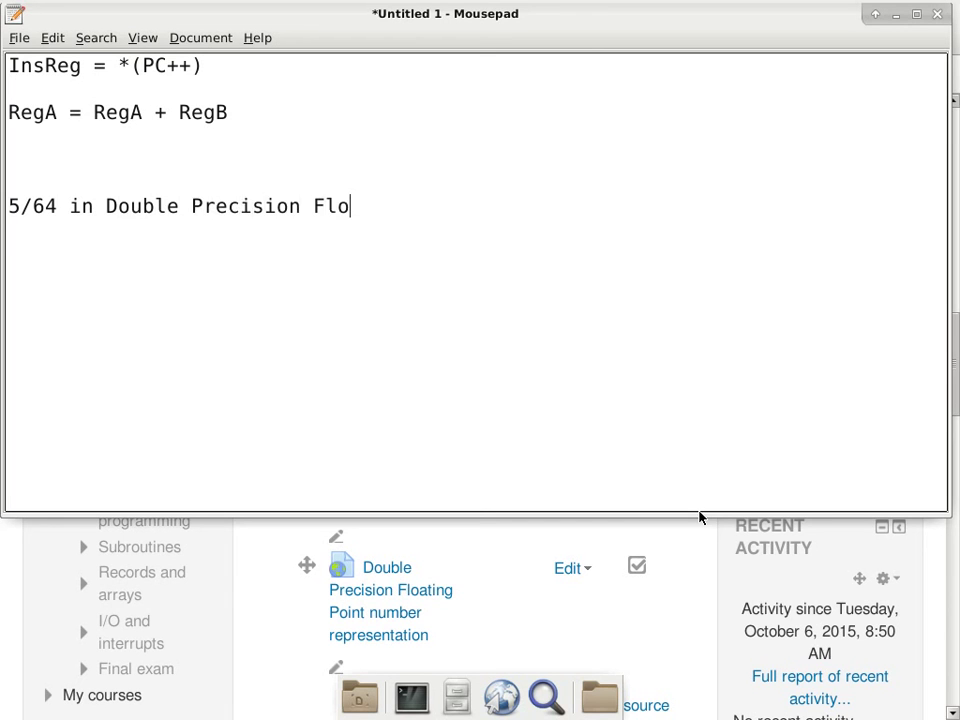
pyautogui.write('ating po')
pyautogui.press('BackSpace')
pyautogui.press('BackSpace')
pyautogui.write('Point representation')
pyautogui.press('Return')
pyautogui.press('Return')
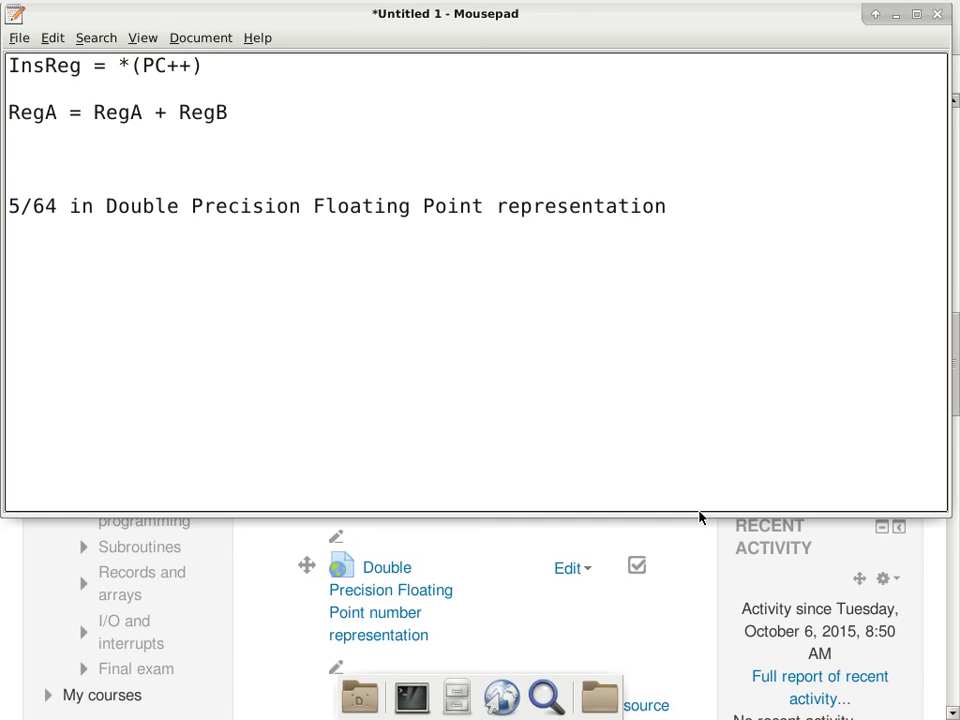
pyautogui.press('Return')
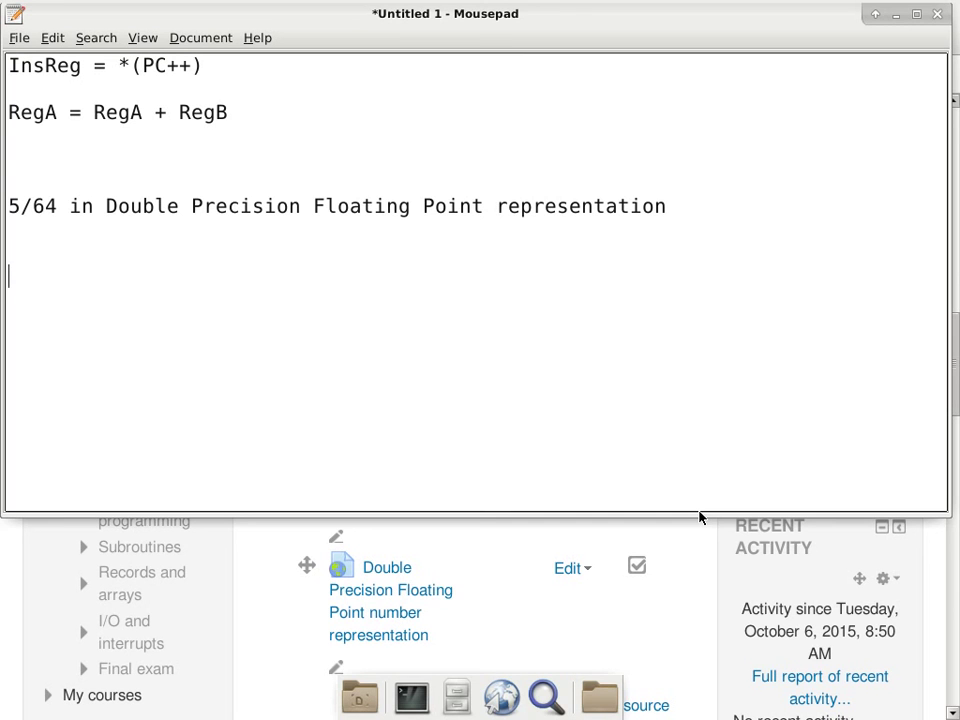